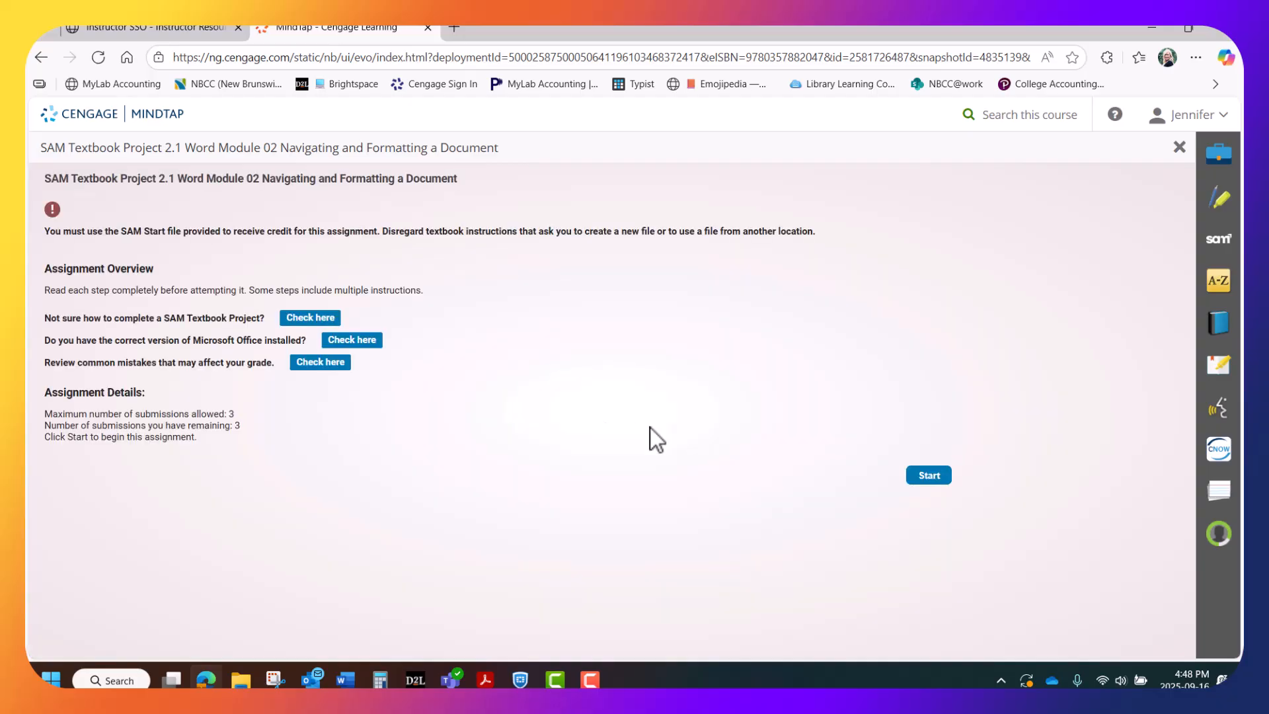
- Start SAM Textbook Project 2.1, download its NP_WD_2-1 start file, and open it in Word with editing enabled
{"action": "left_click", "coordinate": [928, 476]}
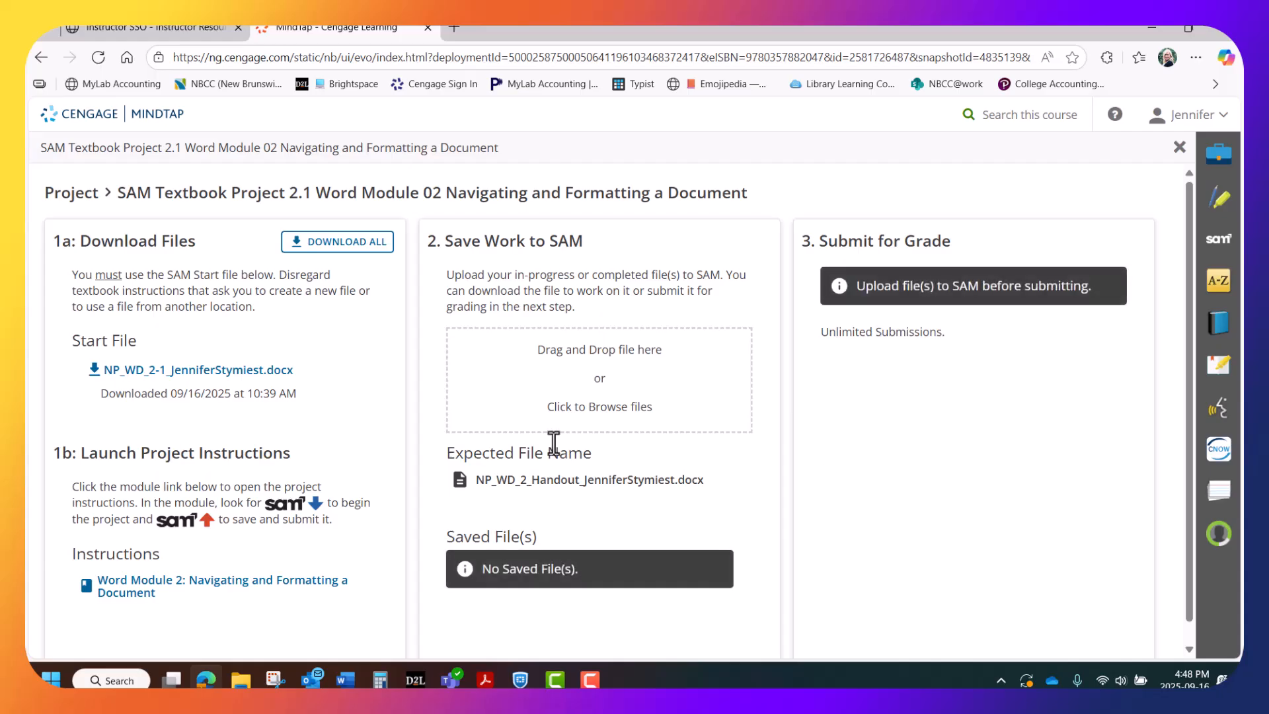
{"action": "left_click", "coordinate": [342, 243]}
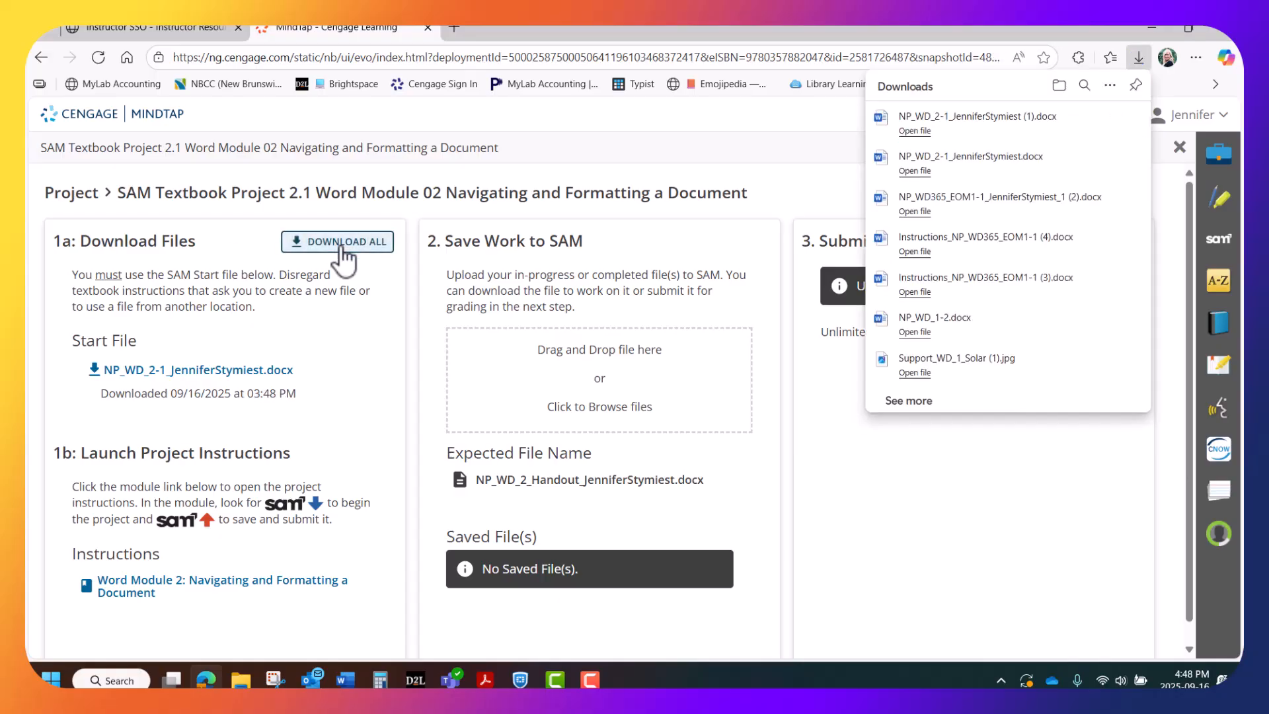
{"action": "left_click", "coordinate": [924, 130]}
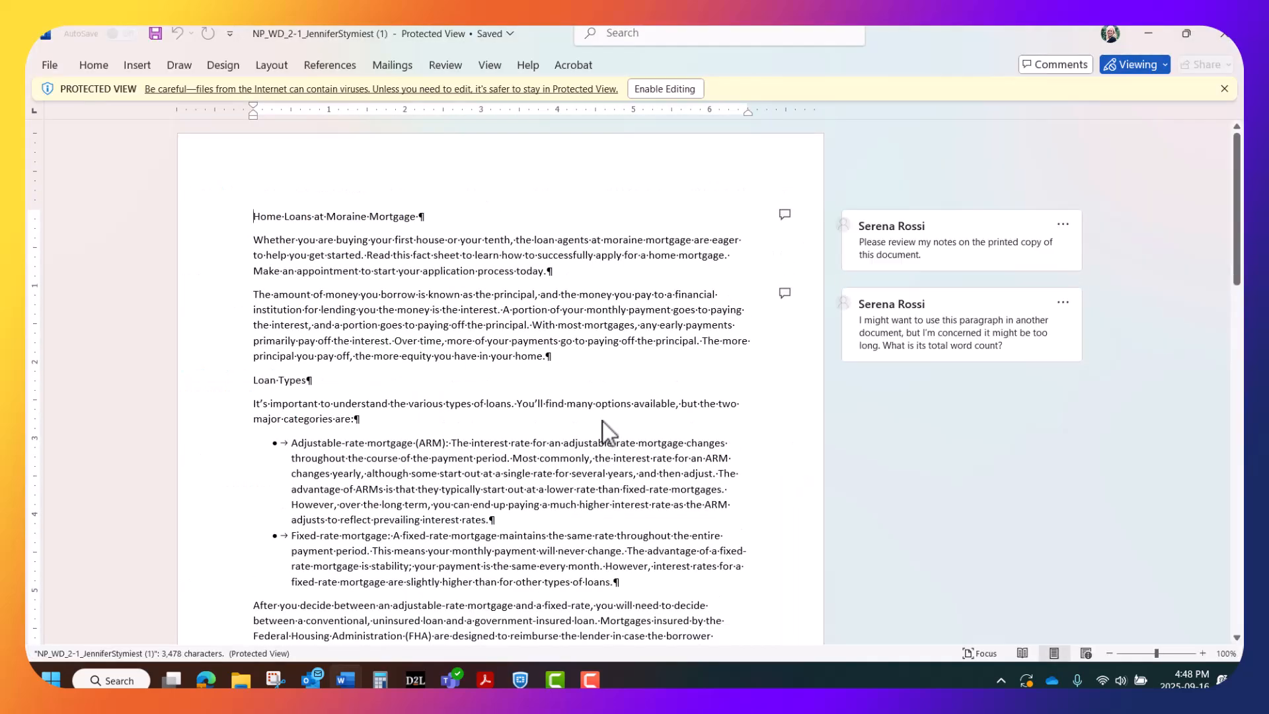
{"action": "left_click", "coordinate": [680, 93]}
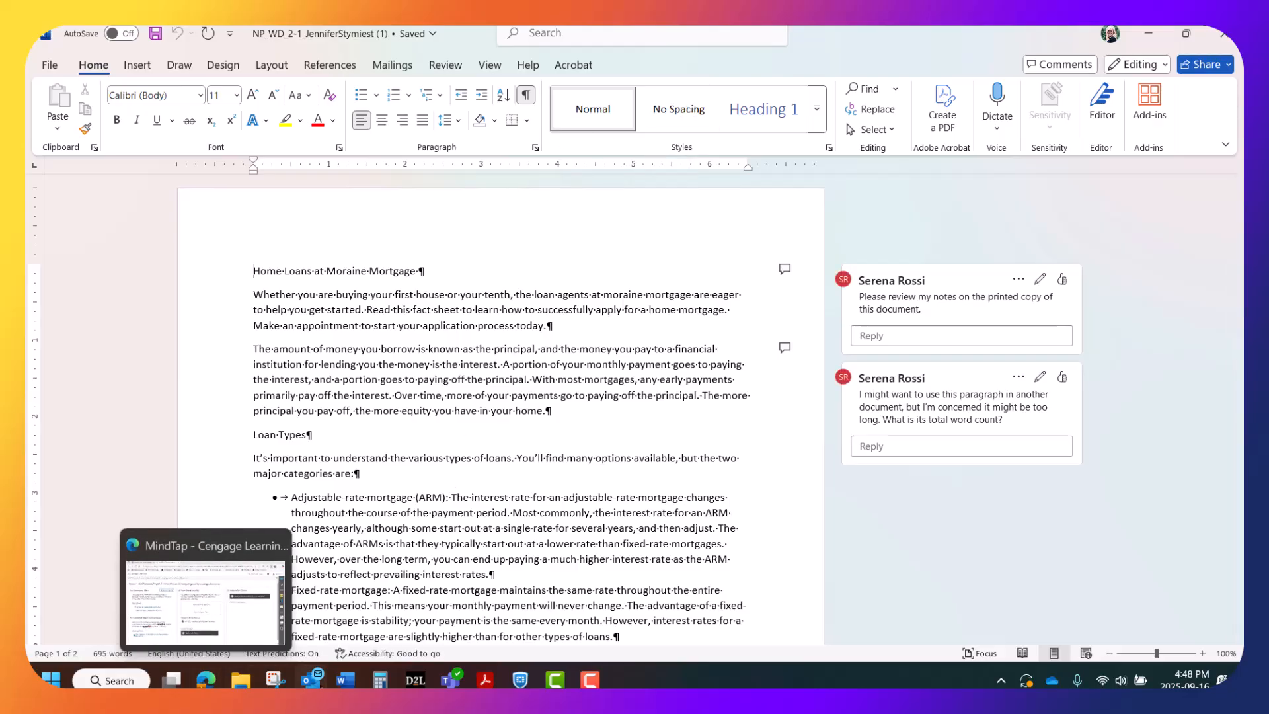
- Switch to the MindTap project page in the browser and copy the expected file name for the handout document
{"action": "left_click", "coordinate": [206, 679]}
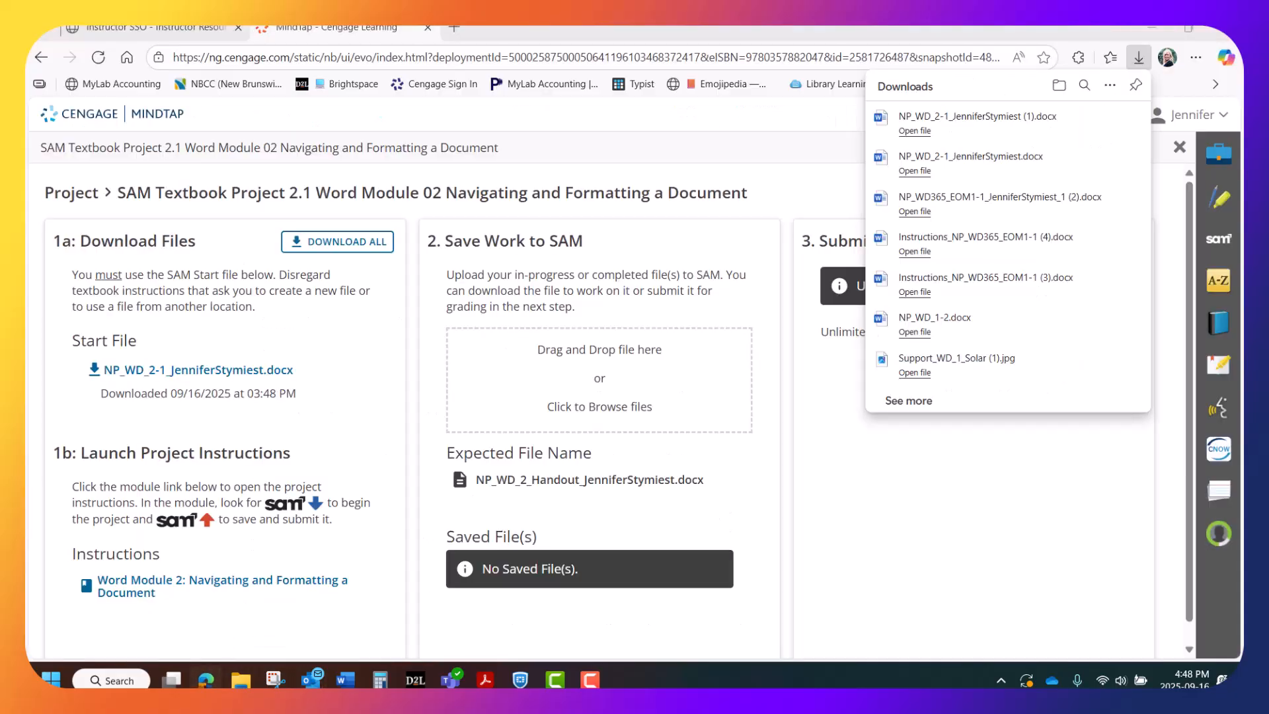
{"action": "left_click", "coordinate": [1045, 525]}
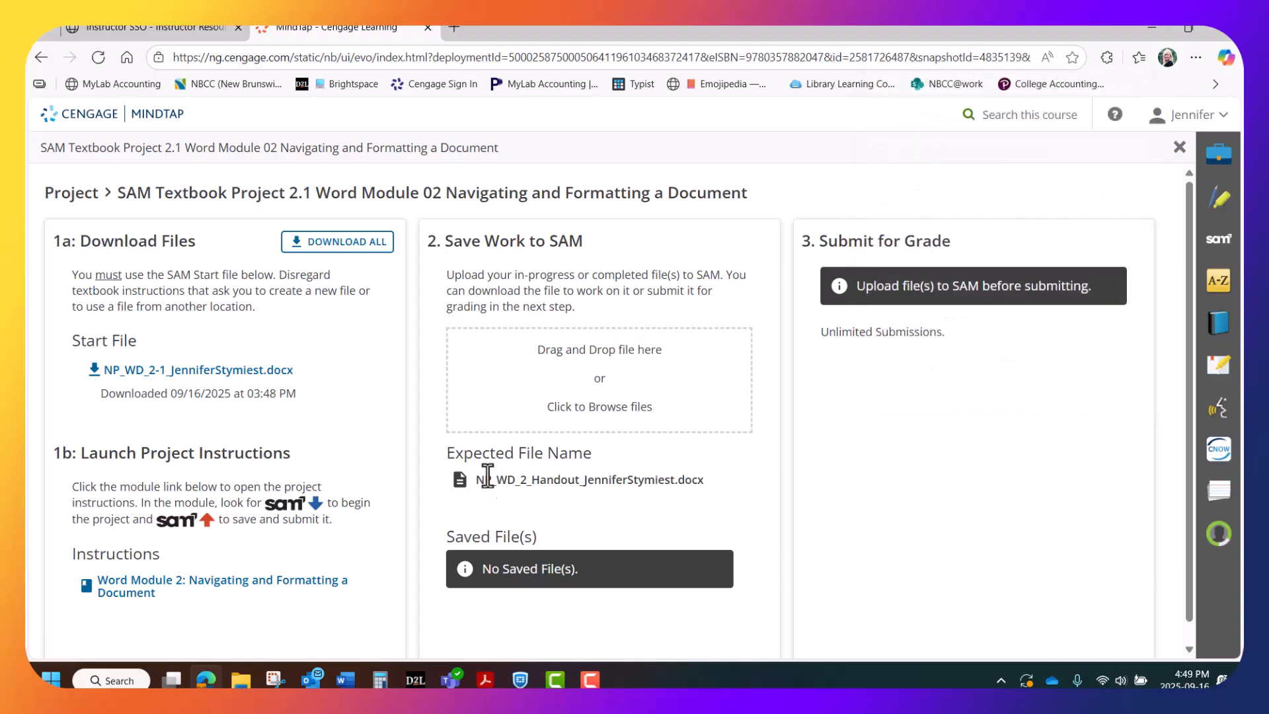
{"action": "left_click_drag", "start_coordinate": [482, 481], "coordinate": [703, 487]}
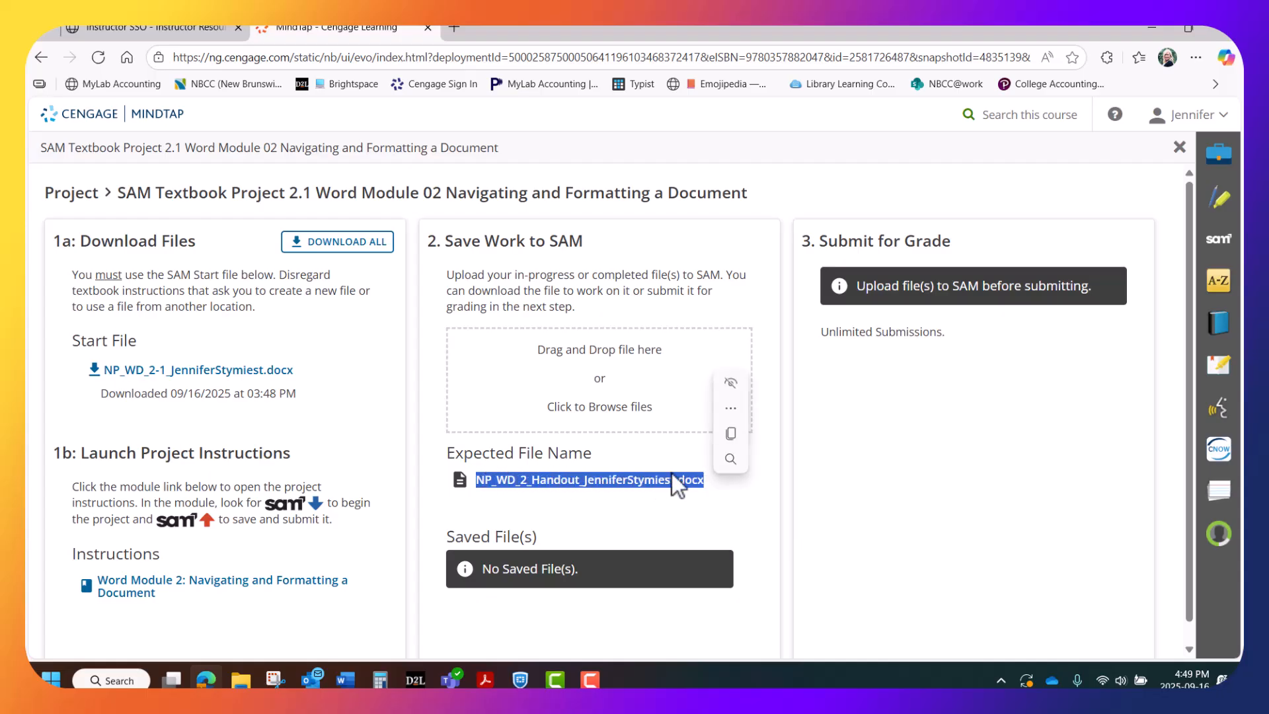
{"action": "right_click", "coordinate": [636, 481]}
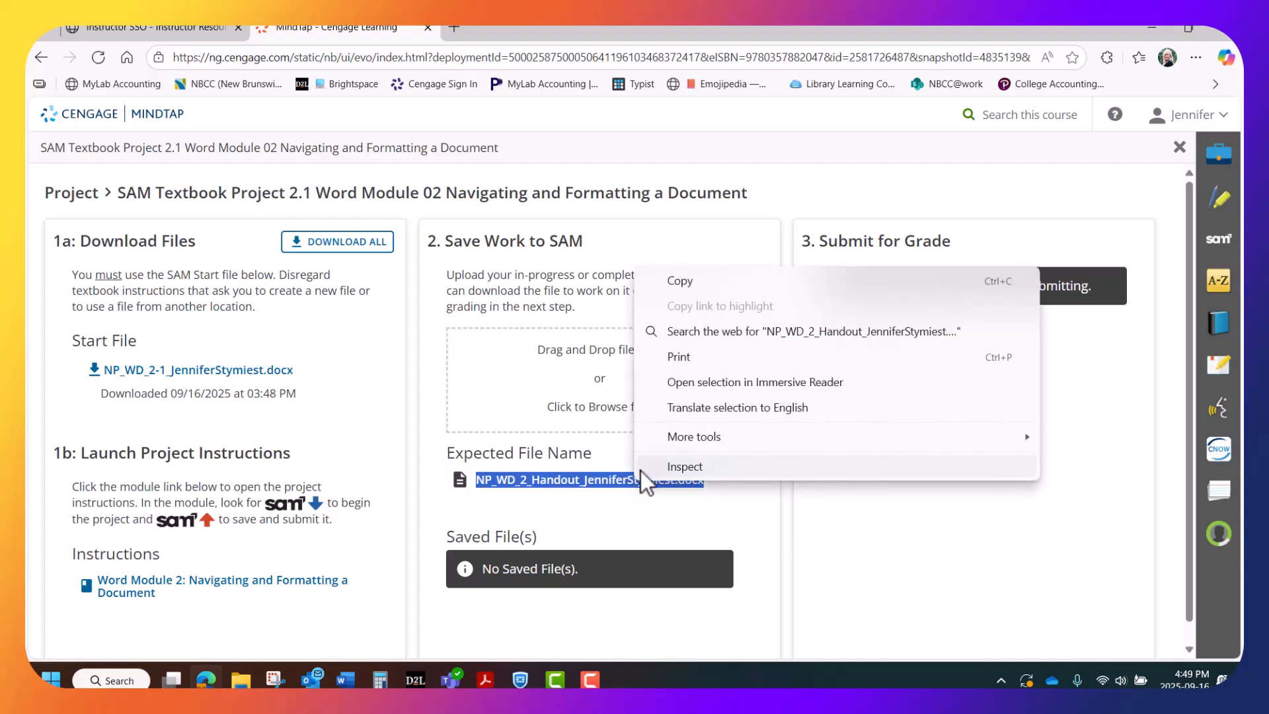
{"action": "left_click", "coordinate": [681, 281]}
- Switch back to the start file in Word and open the Save As dialog to choose a location
{"action": "left_click", "coordinate": [1162, 26]}
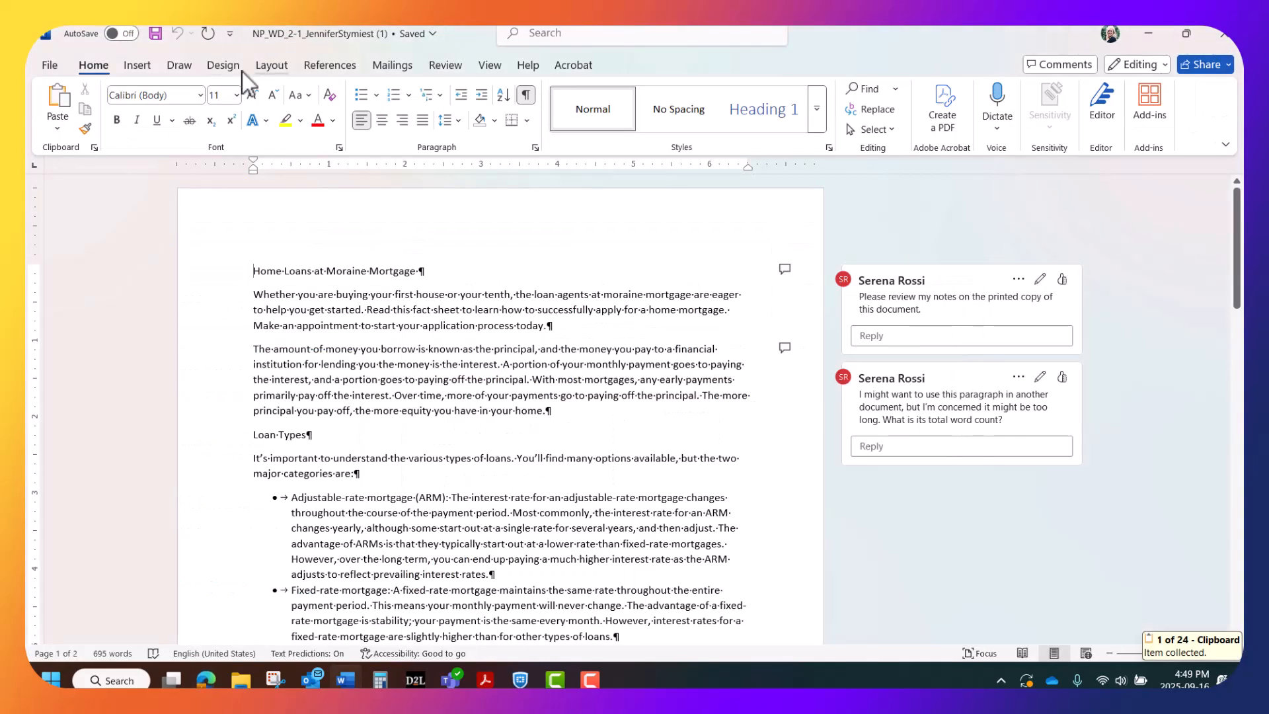
{"action": "left_click", "coordinate": [50, 65]}
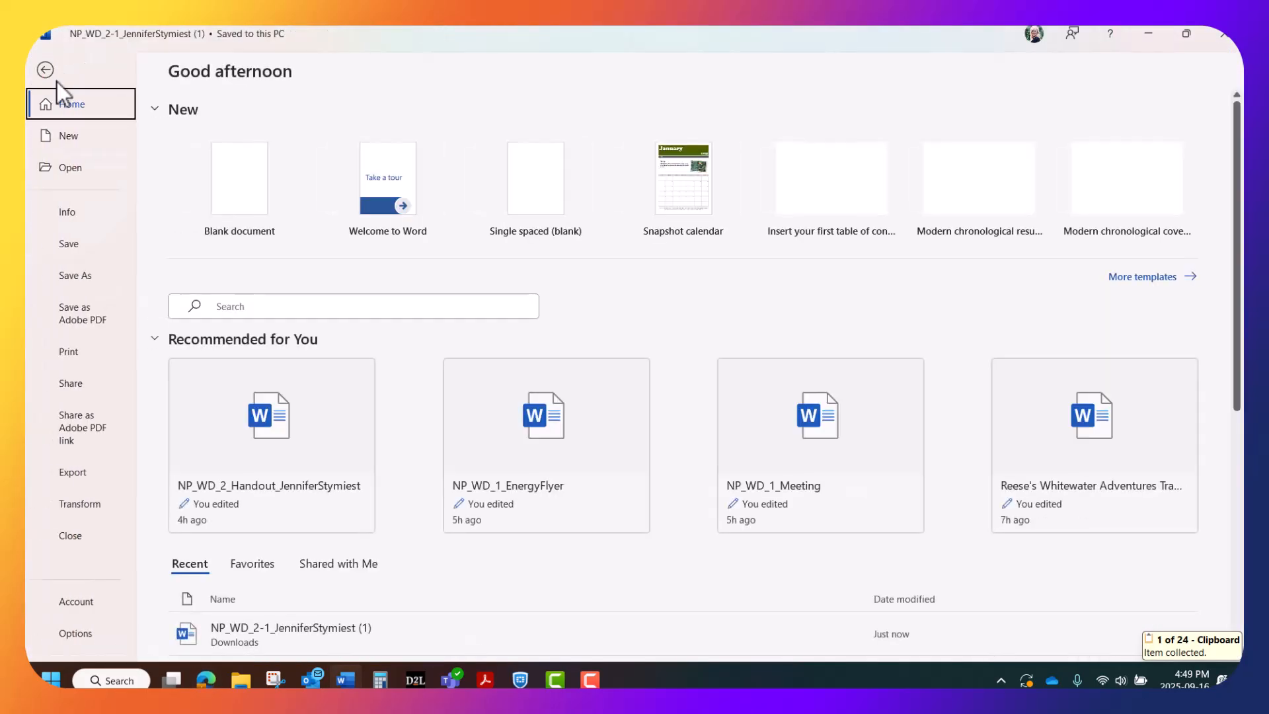
{"action": "left_click", "coordinate": [80, 282]}
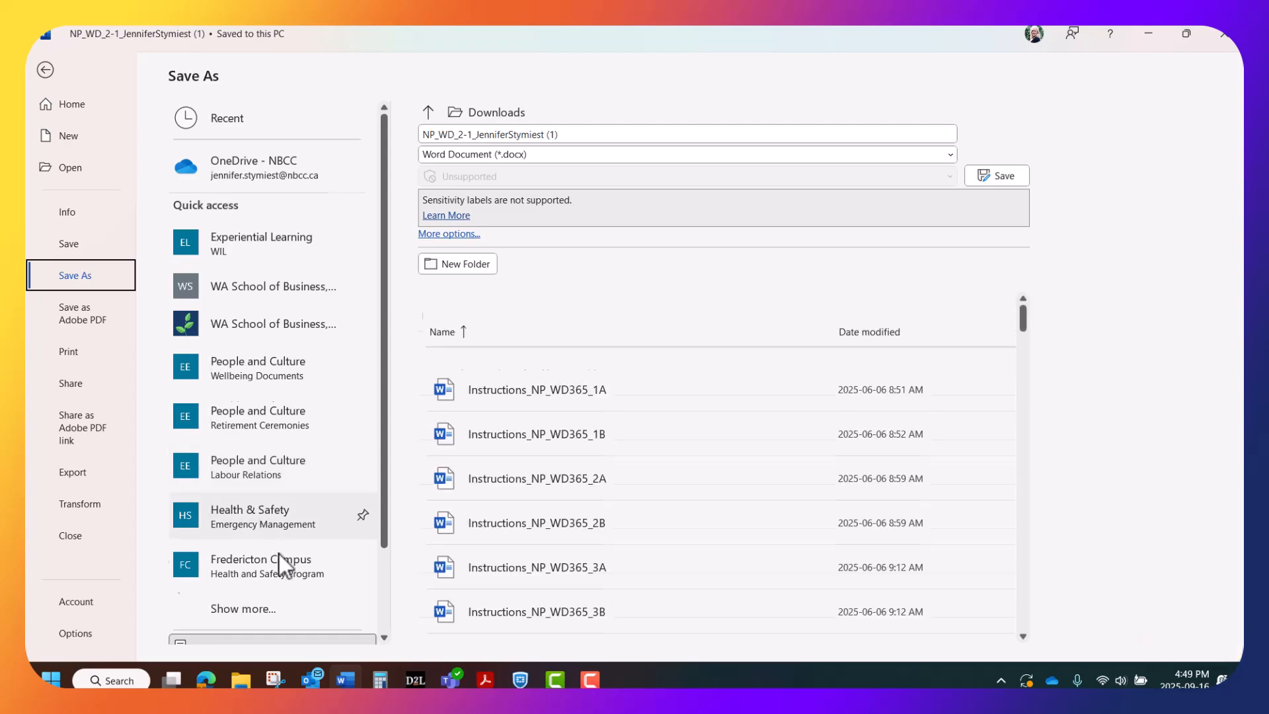
{"action": "scroll", "coordinate": [283, 558], "scroll_direction": "down", "scroll_amount": 3}
{"action": "left_click", "coordinate": [244, 629]}
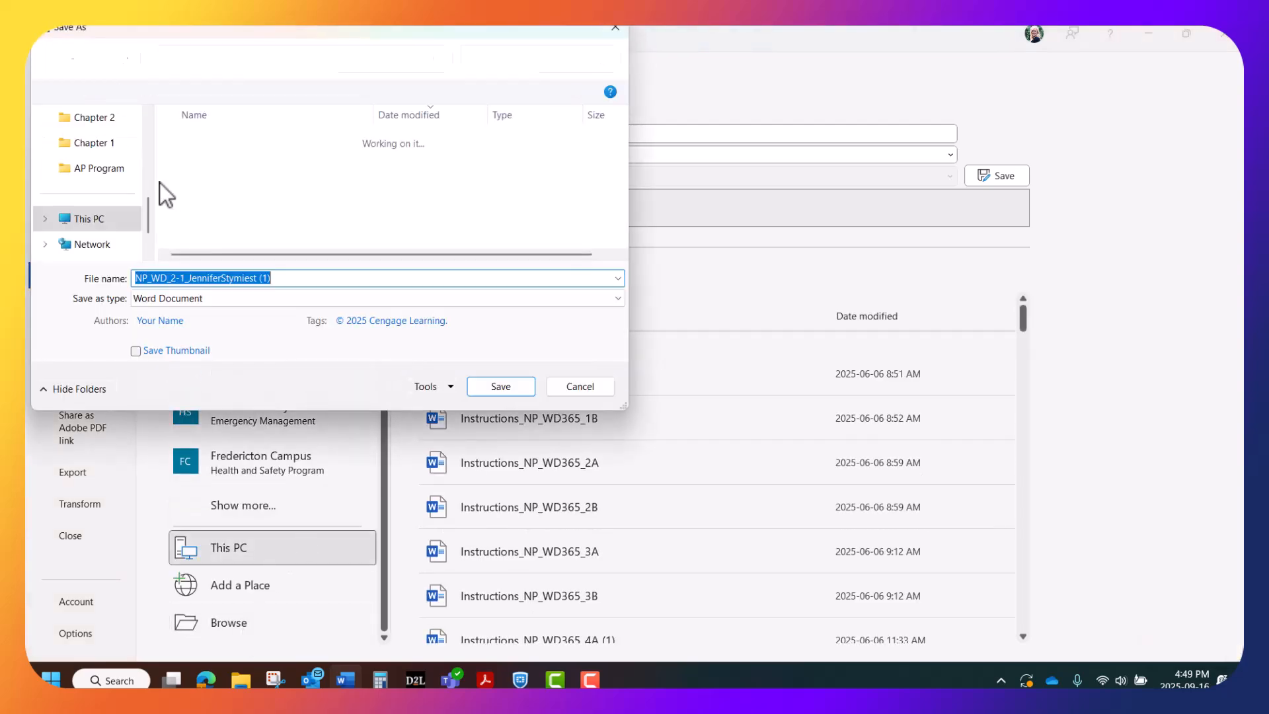
- Browse in the NBCC OneDrive to Document Formatting > Document Formatting I > Fall 2025 > Word Module 2
{"action": "left_click_drag", "start_coordinate": [149, 232], "coordinate": [149, 144]}
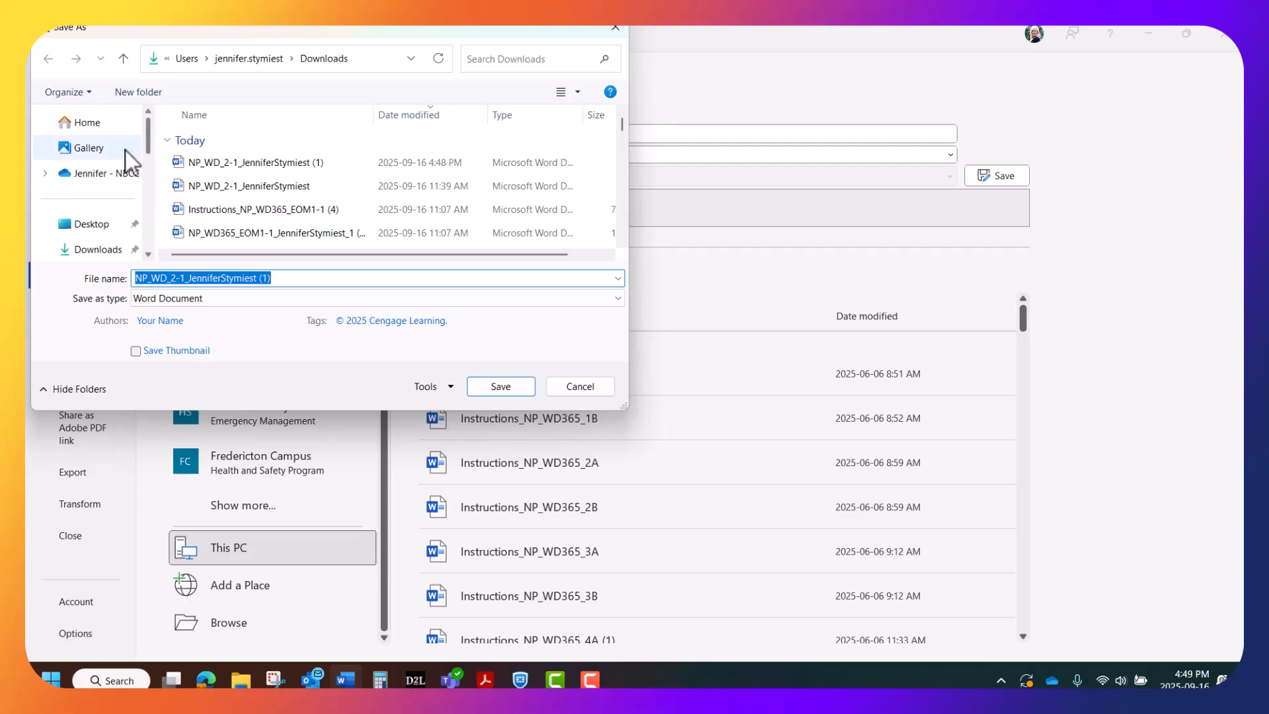
{"action": "left_click", "coordinate": [71, 175]}
{"action": "scroll", "coordinate": [234, 164], "scroll_direction": "down", "scroll_amount": 3}
{"action": "scroll", "coordinate": [233, 150], "scroll_direction": "up", "scroll_amount": 2}
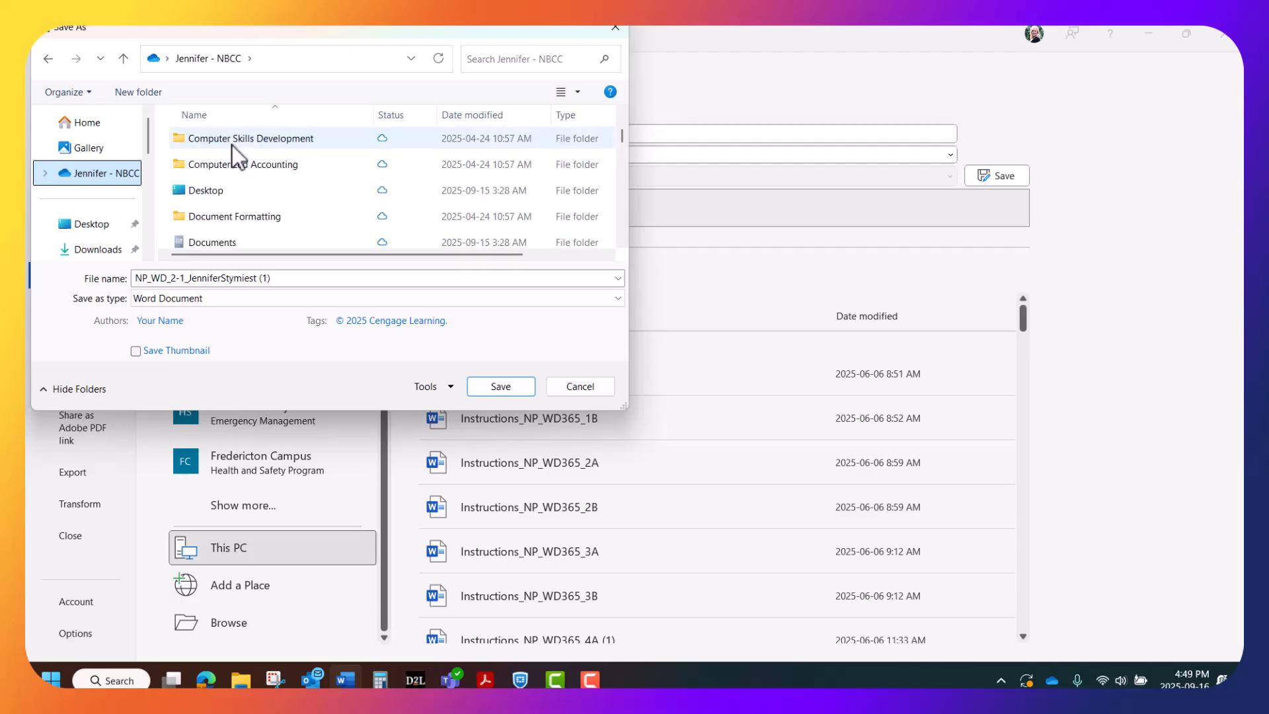
{"action": "double_click", "coordinate": [242, 216]}
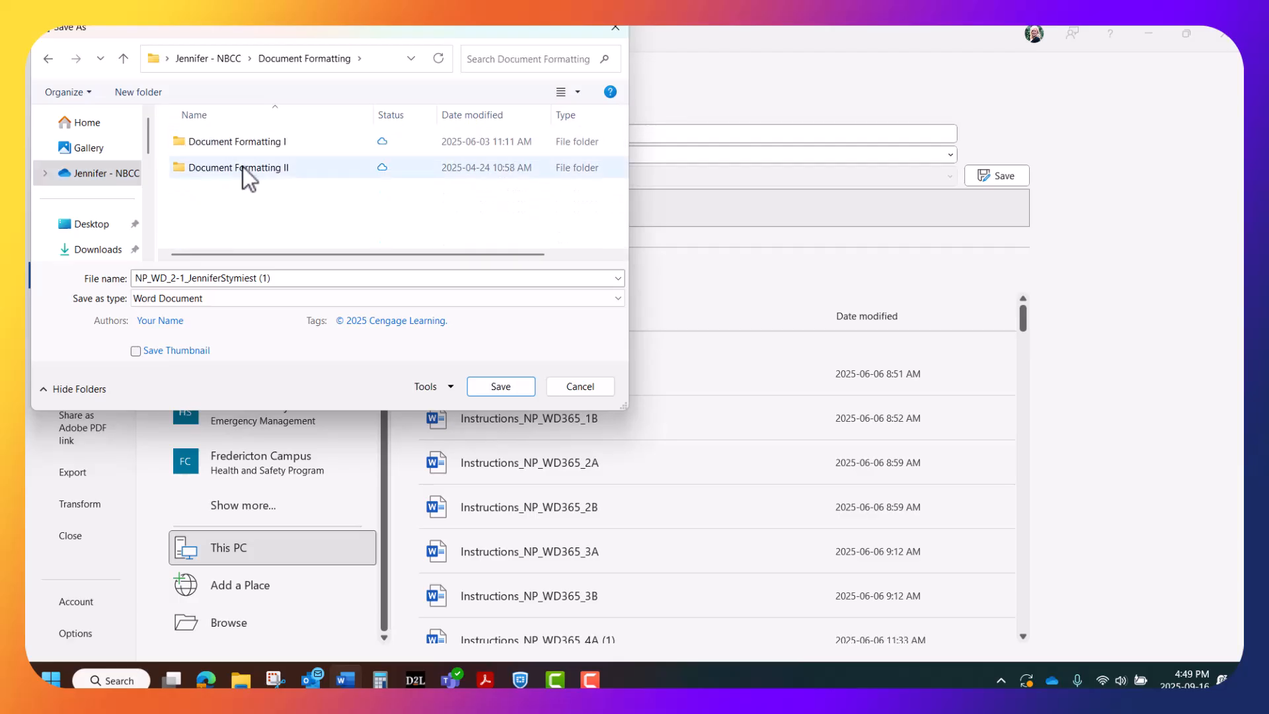
{"action": "double_click", "coordinate": [245, 141]}
{"action": "scroll", "coordinate": [248, 145], "scroll_direction": "down", "scroll_amount": 3}
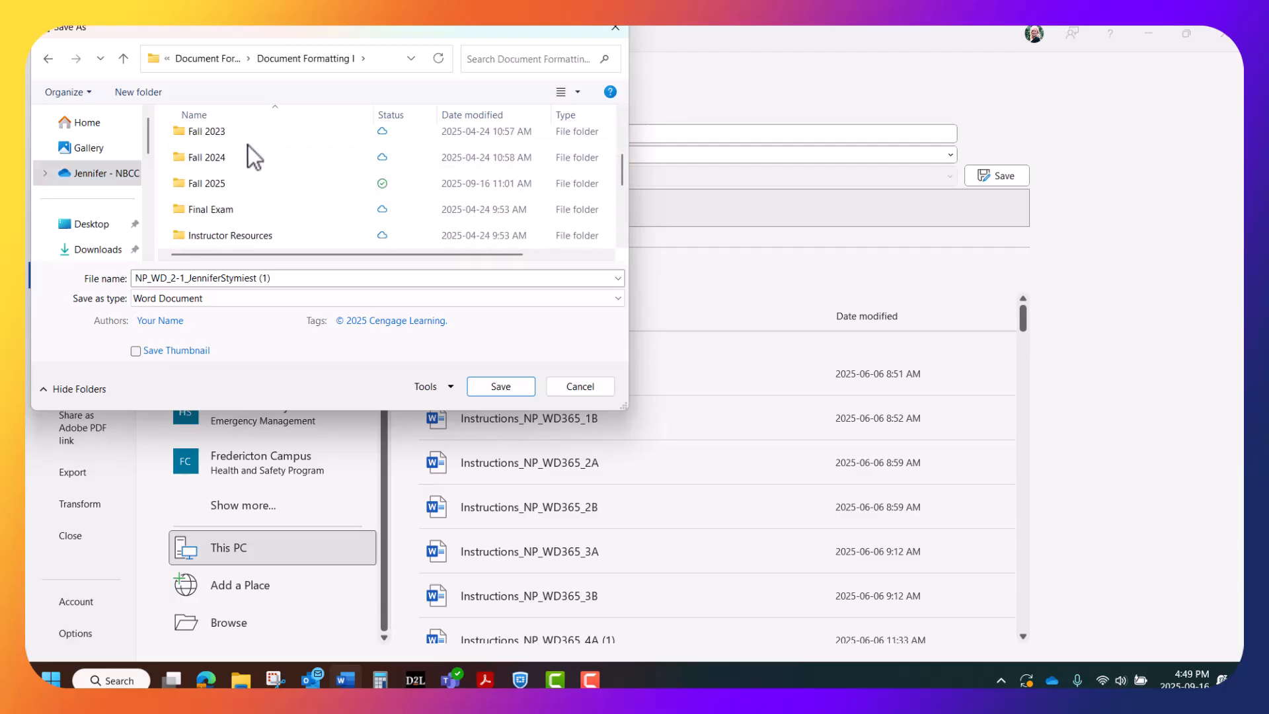
{"action": "double_click", "coordinate": [230, 184]}
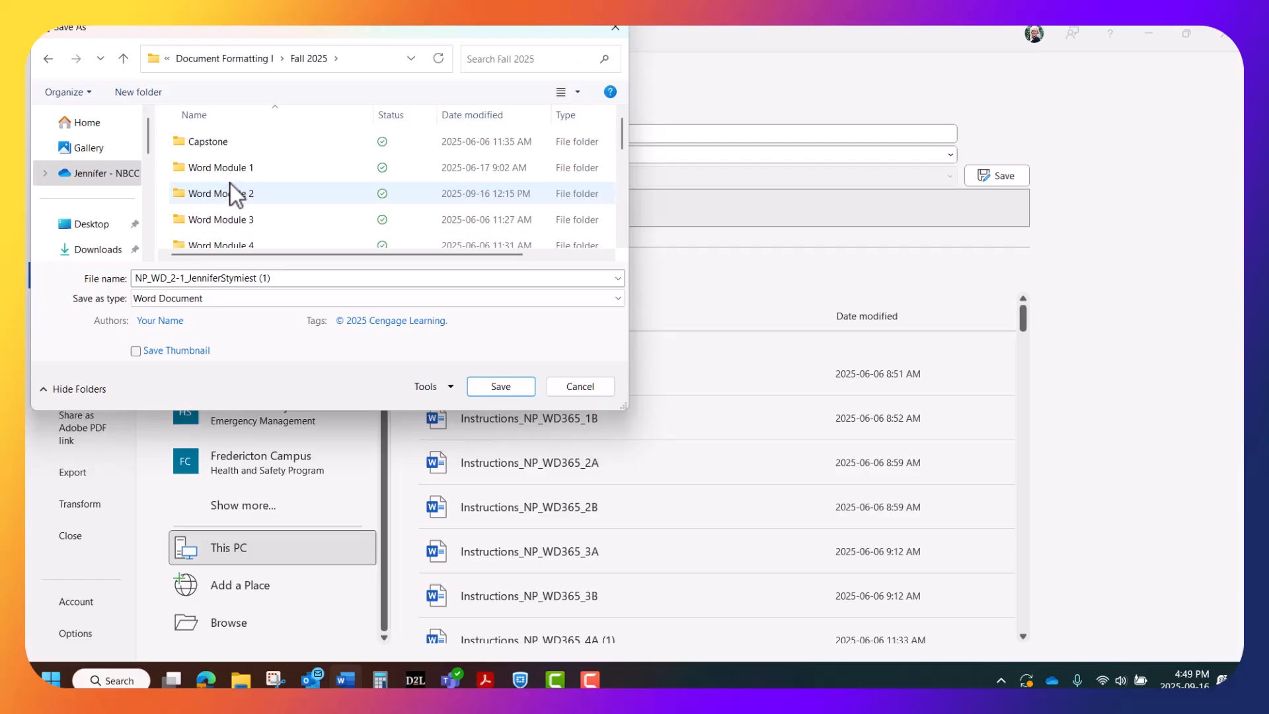
{"action": "double_click", "coordinate": [231, 193]}
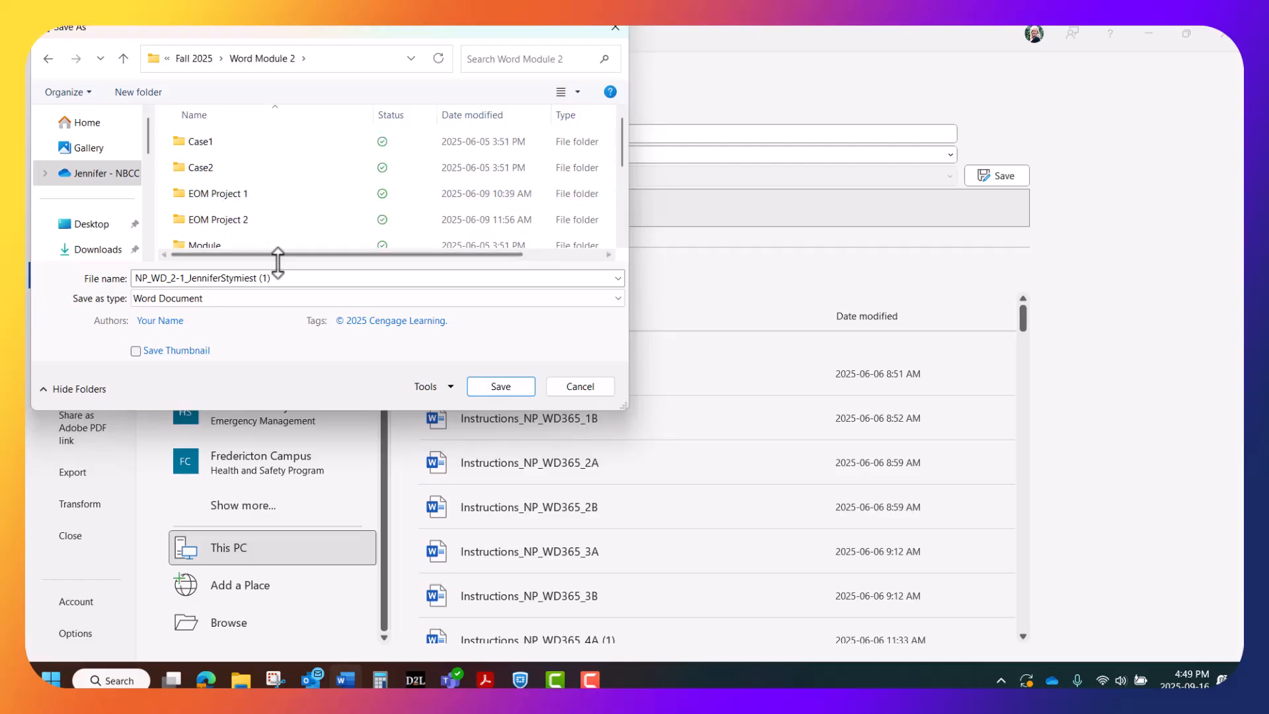
- Save the document in the Module folder, replacing its name with the copied expected NP_WD_2_Handout file name
{"action": "key", "text": "BackSpace"}
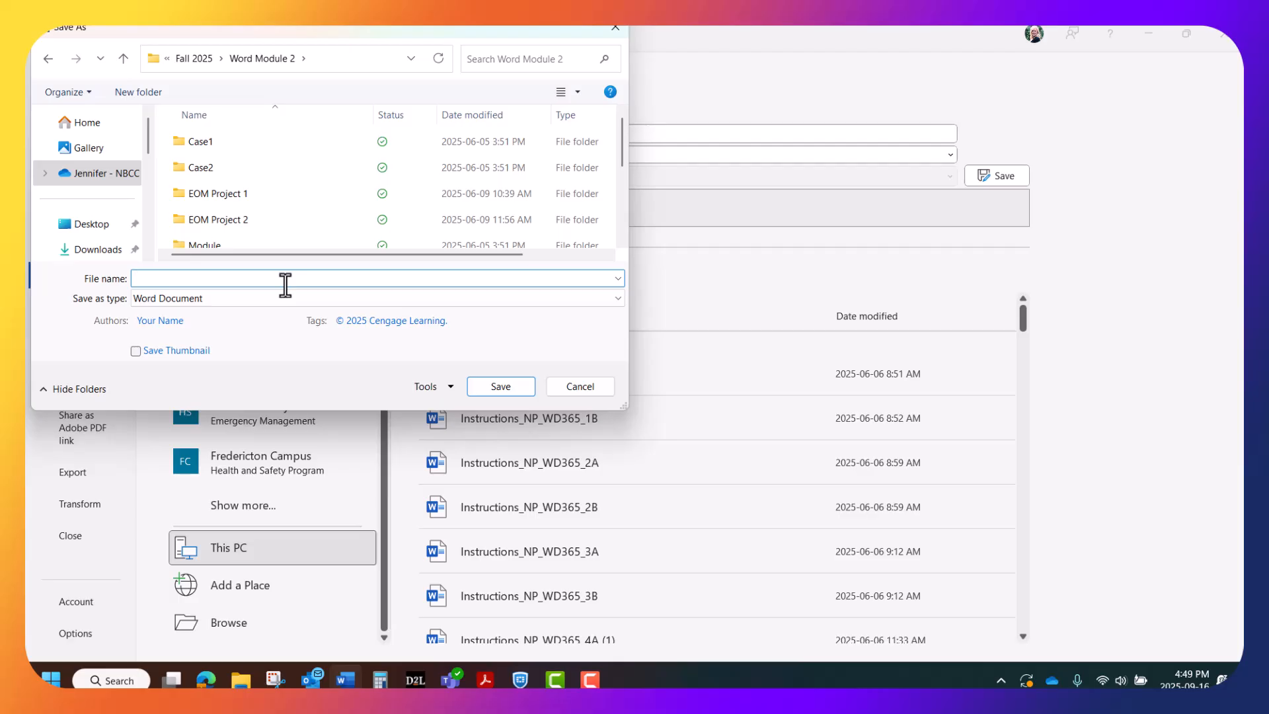
{"action": "scroll", "coordinate": [256, 201], "scroll_direction": "down", "scroll_amount": 1}
{"action": "left_click", "coordinate": [229, 189]}
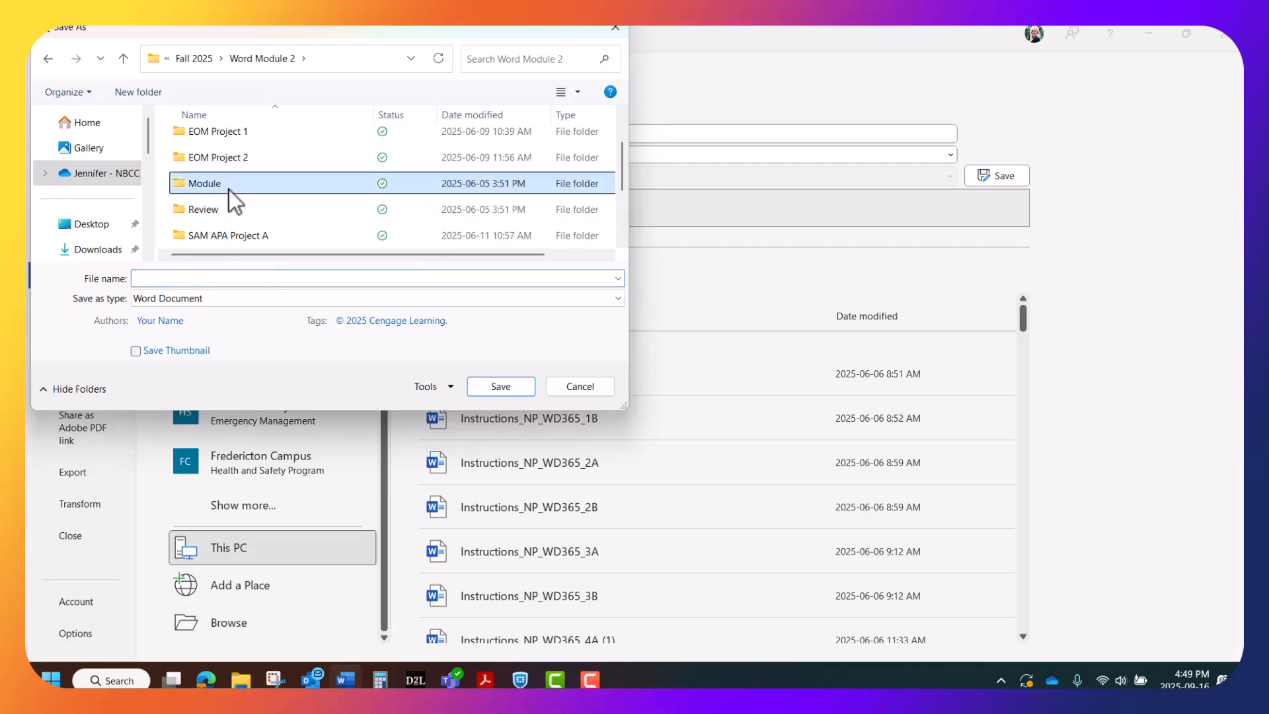
{"action": "double_click", "coordinate": [229, 189]}
{"action": "right_click", "coordinate": [213, 281]}
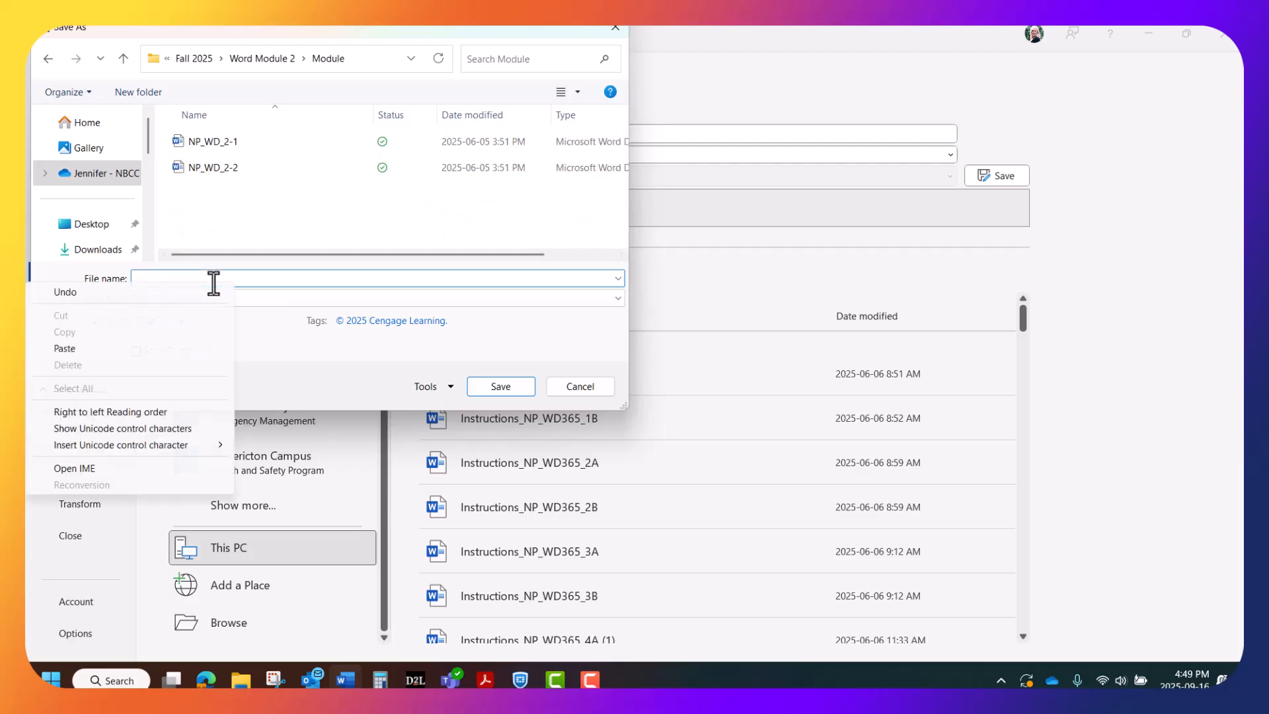
{"action": "left_click", "coordinate": [97, 351]}
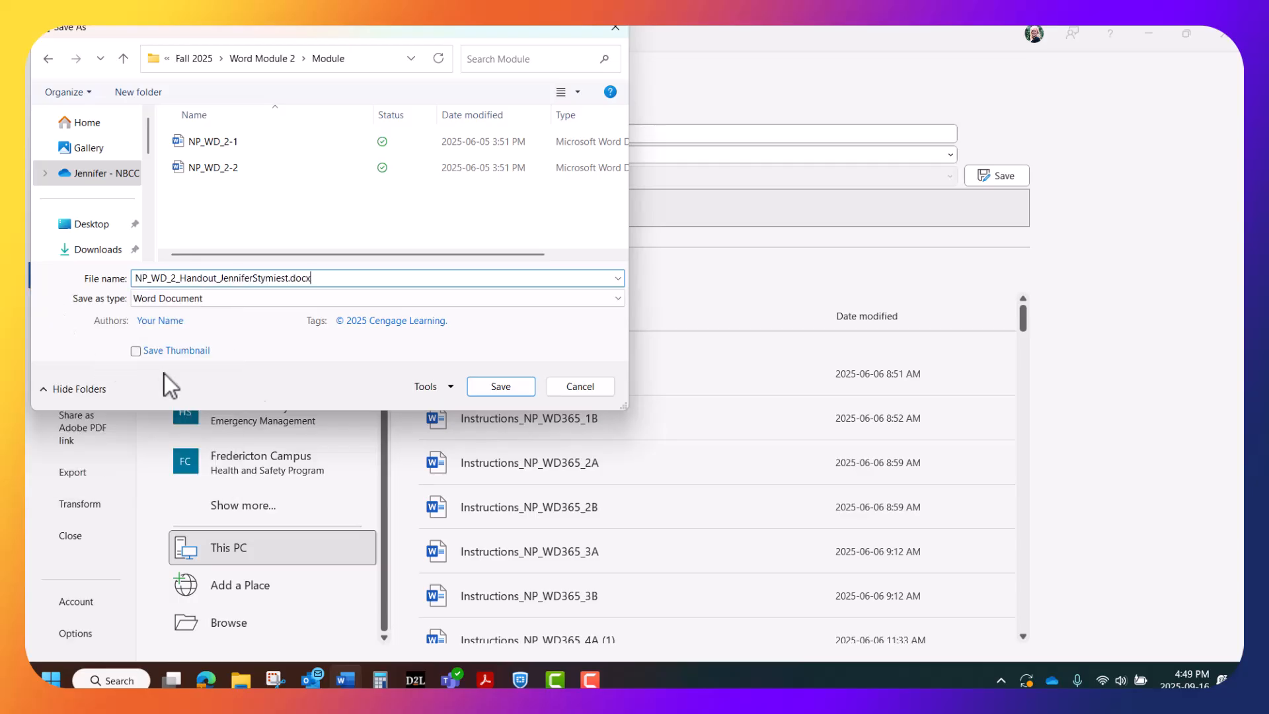
{"action": "left_click", "coordinate": [515, 389]}
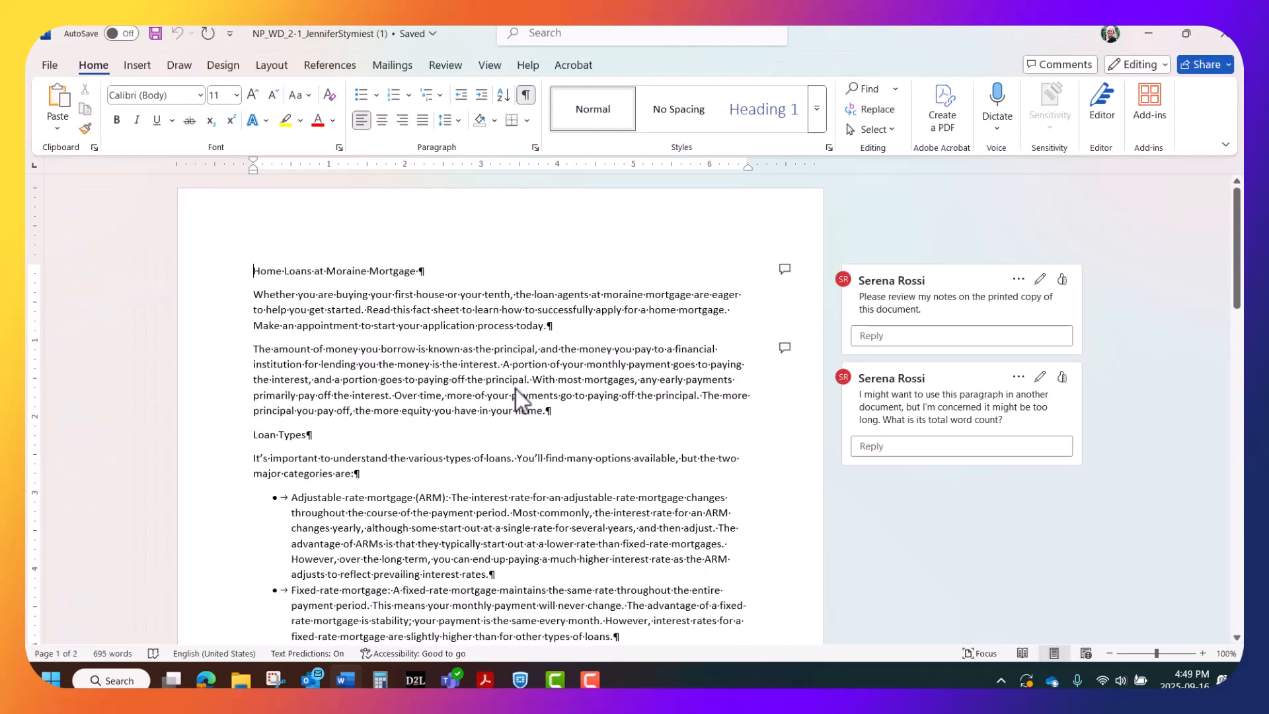
- Enlarge the document view to 180% zoom
{"action": "left_click", "coordinate": [1202, 653]}
{"action": "left_click", "coordinate": [1202, 653]}
{"action": "left_click", "coordinate": [1201, 653]}
{"action": "left_click", "coordinate": [1202, 653]}
{"action": "left_click", "coordinate": [1202, 653]}
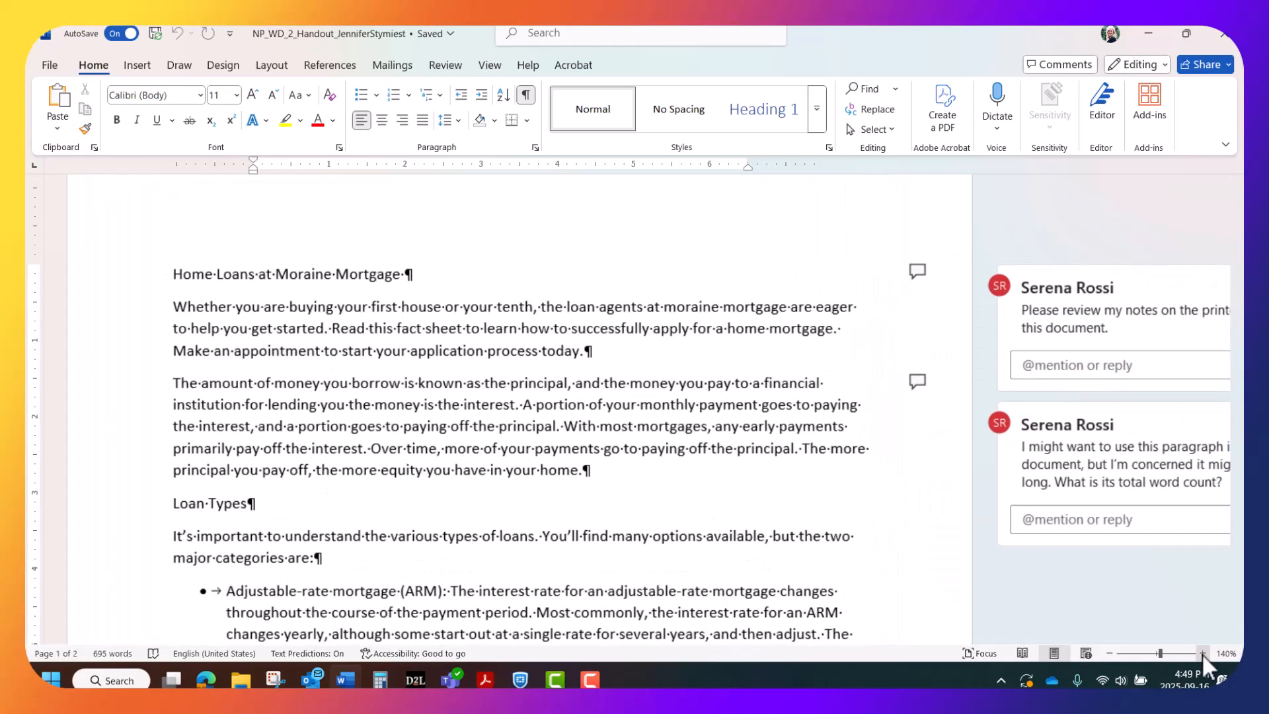
{"action": "left_click", "coordinate": [1202, 653]}
{"action": "left_click", "coordinate": [1202, 653]}
{"action": "left_click", "coordinate": [1202, 653]}
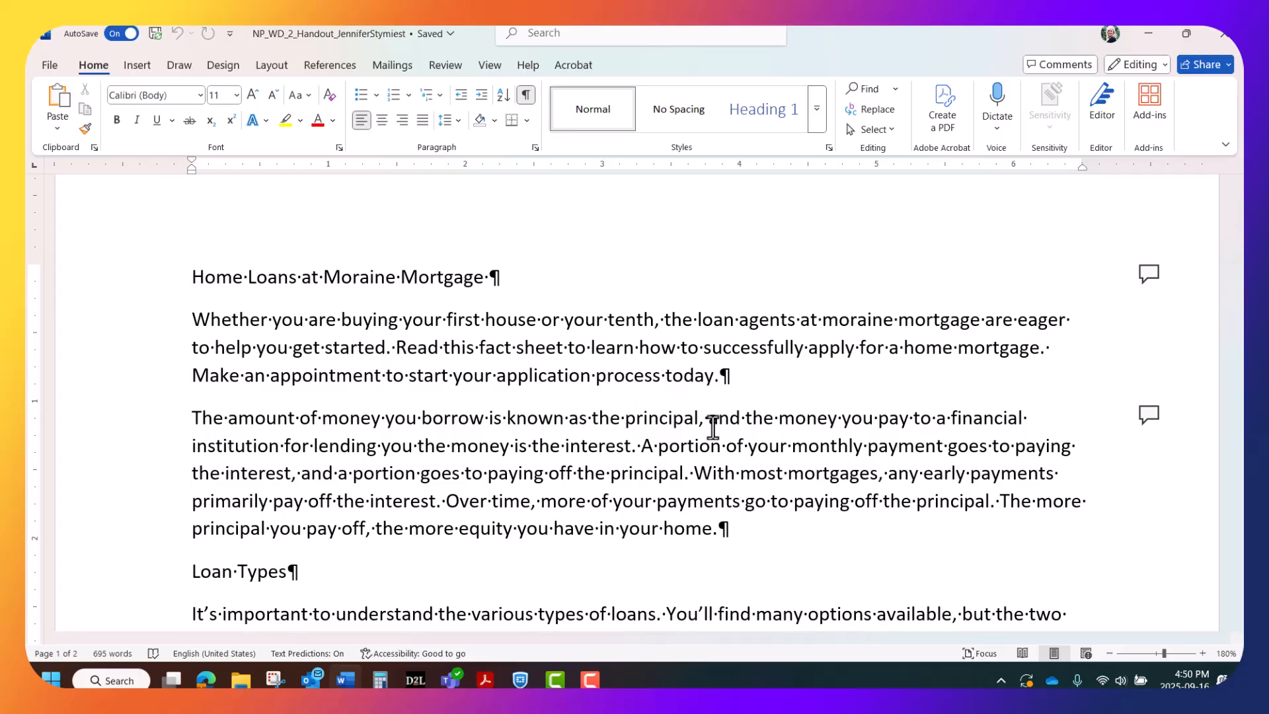
- Toggle the formatting marks off and back on, and choose Simple Markup as the review display
{"action": "left_click", "coordinate": [529, 99]}
{"action": "left_click", "coordinate": [529, 99]}
{"action": "left_click", "coordinate": [446, 65]}
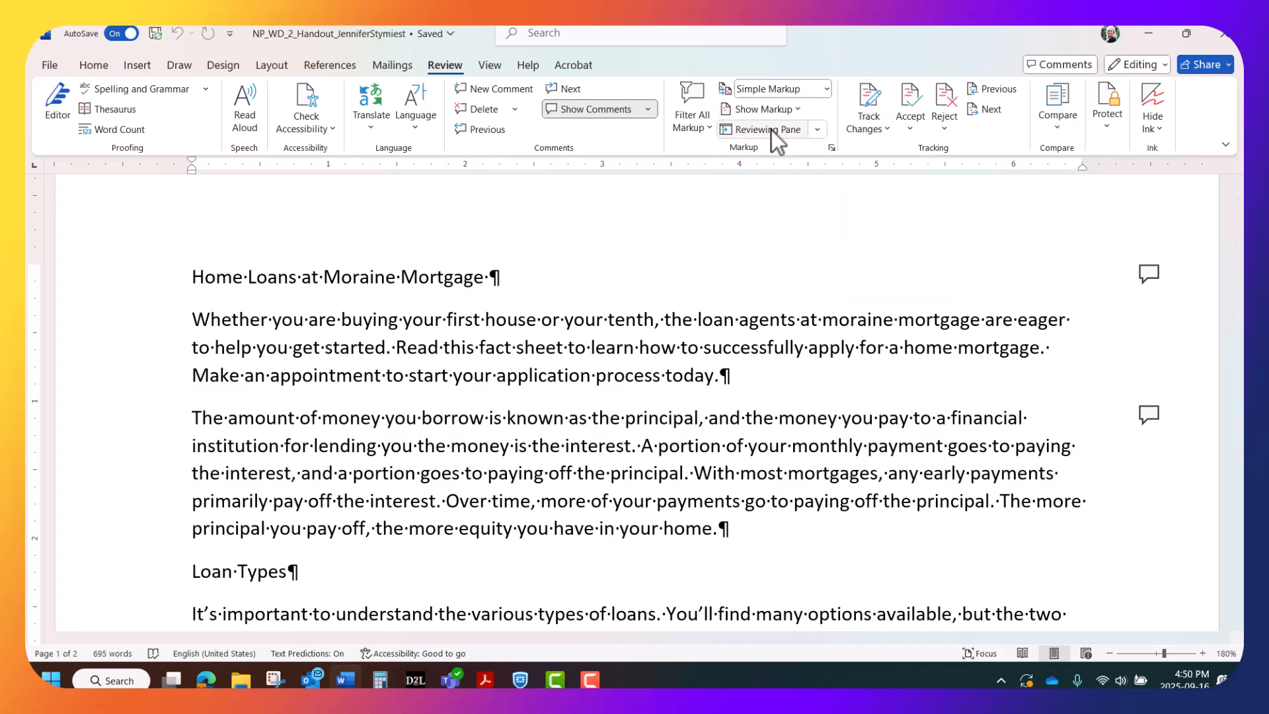
{"action": "left_click", "coordinate": [827, 91]}
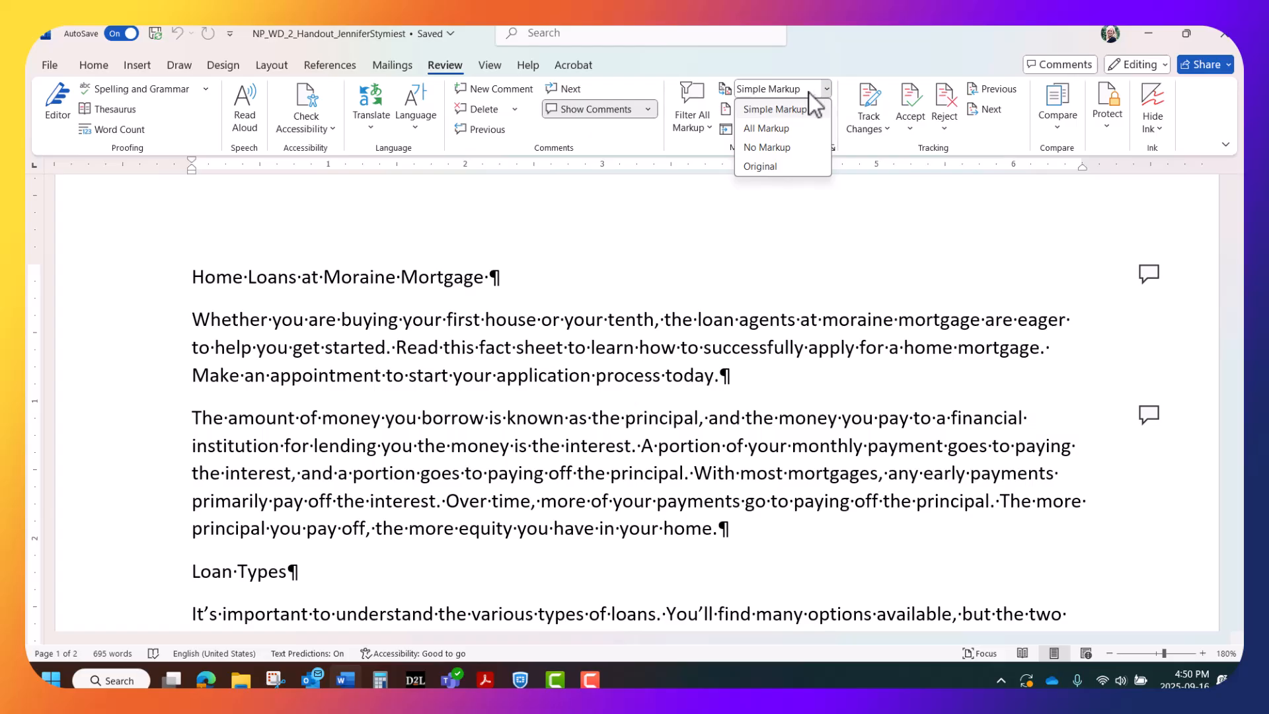
{"action": "left_click", "coordinate": [803, 108]}
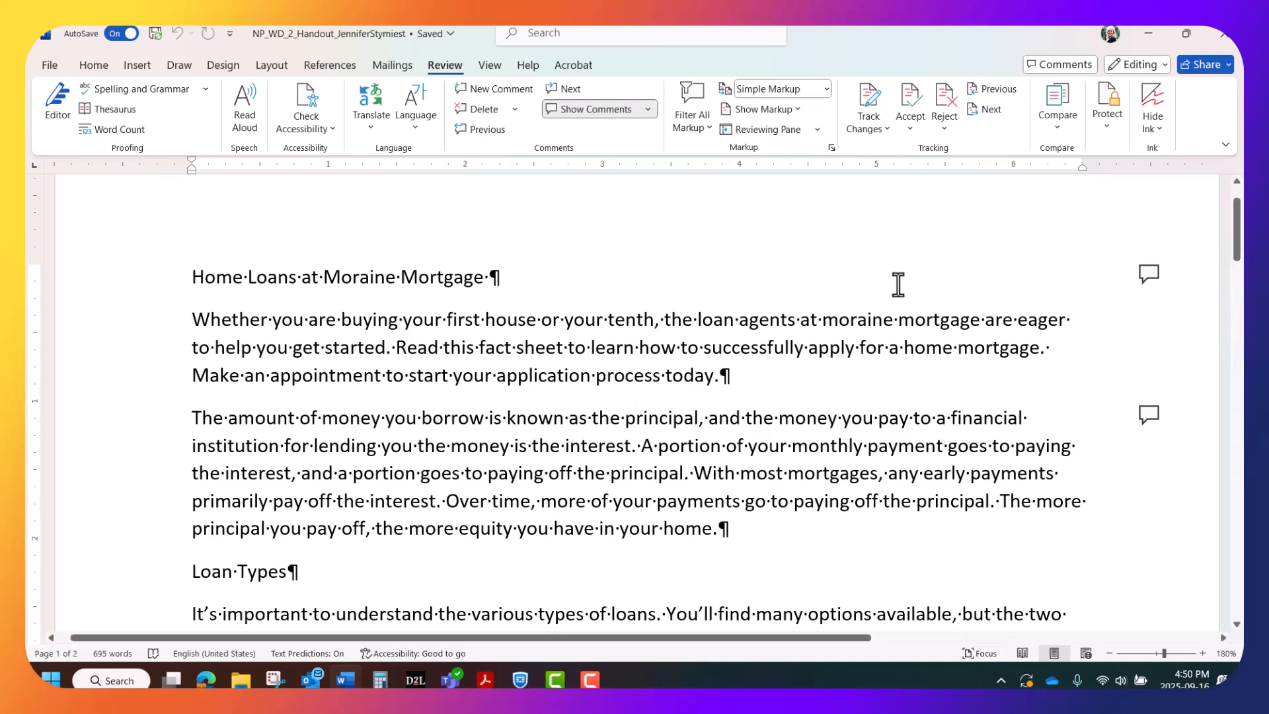
- Open the comment attached to the document title and reduce the zoom to 150% to read it
{"action": "left_click", "coordinate": [1149, 274]}
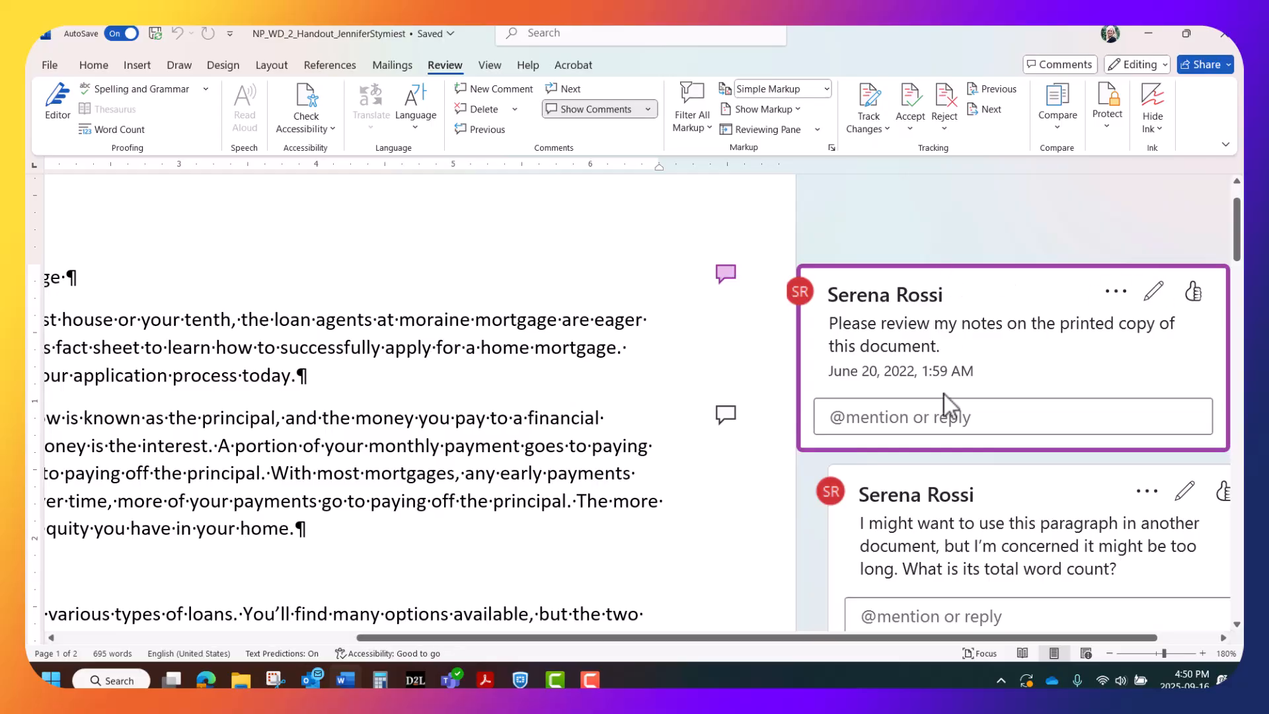
{"action": "left_click", "coordinate": [1107, 653]}
{"action": "left_click", "coordinate": [1107, 652]}
{"action": "left_click", "coordinate": [1108, 653]}
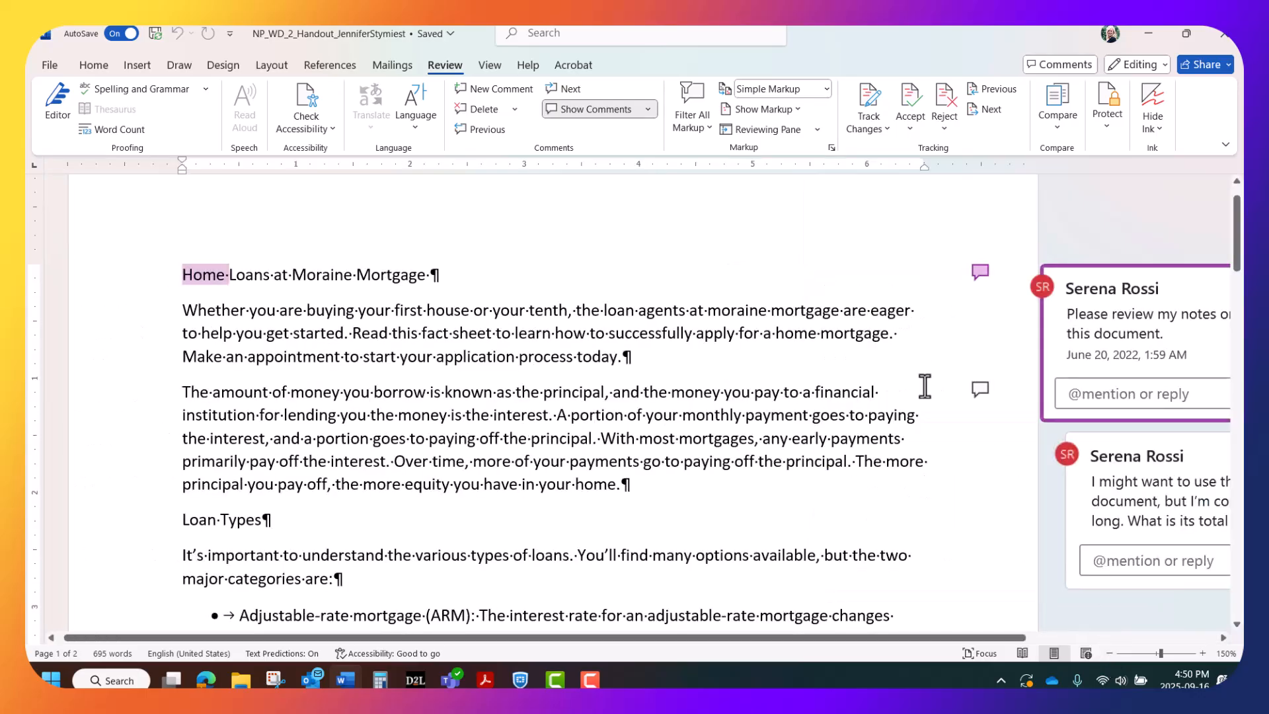
{"action": "left_click", "coordinate": [985, 275]}
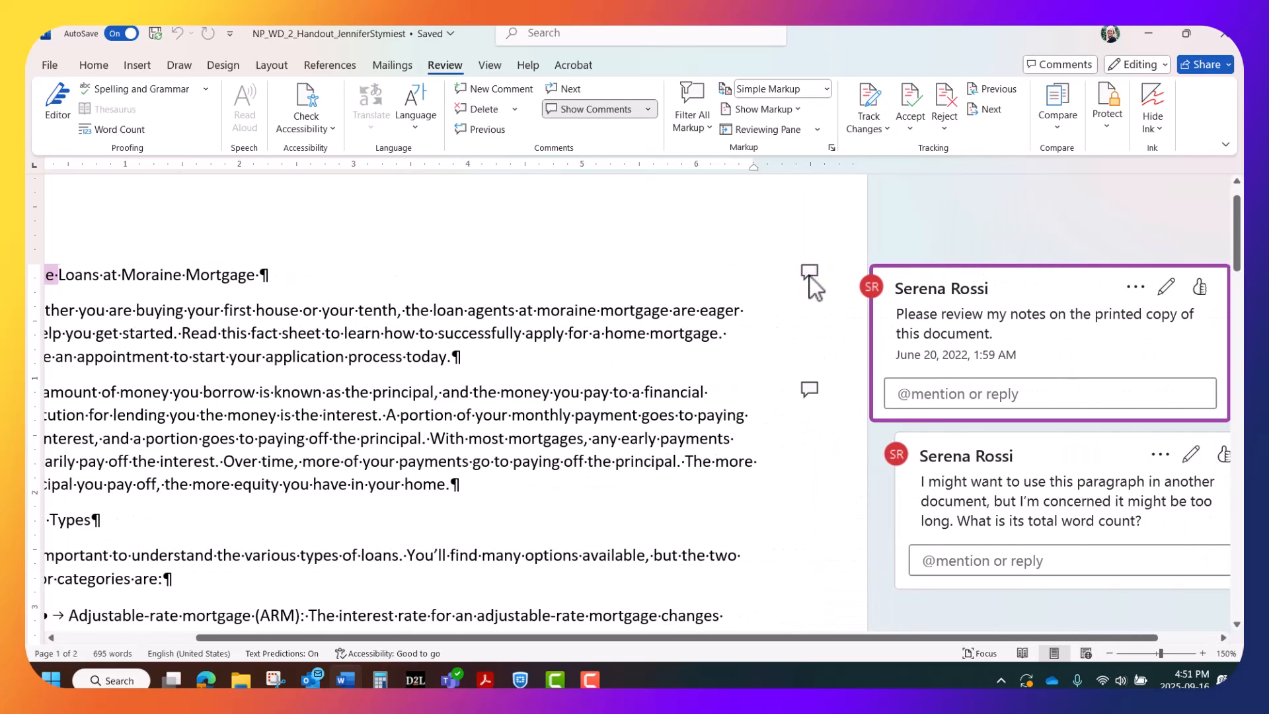
- Hide the comments and show them again, and set the zoom to 120% so they fit beside the page
{"action": "left_click", "coordinate": [598, 110]}
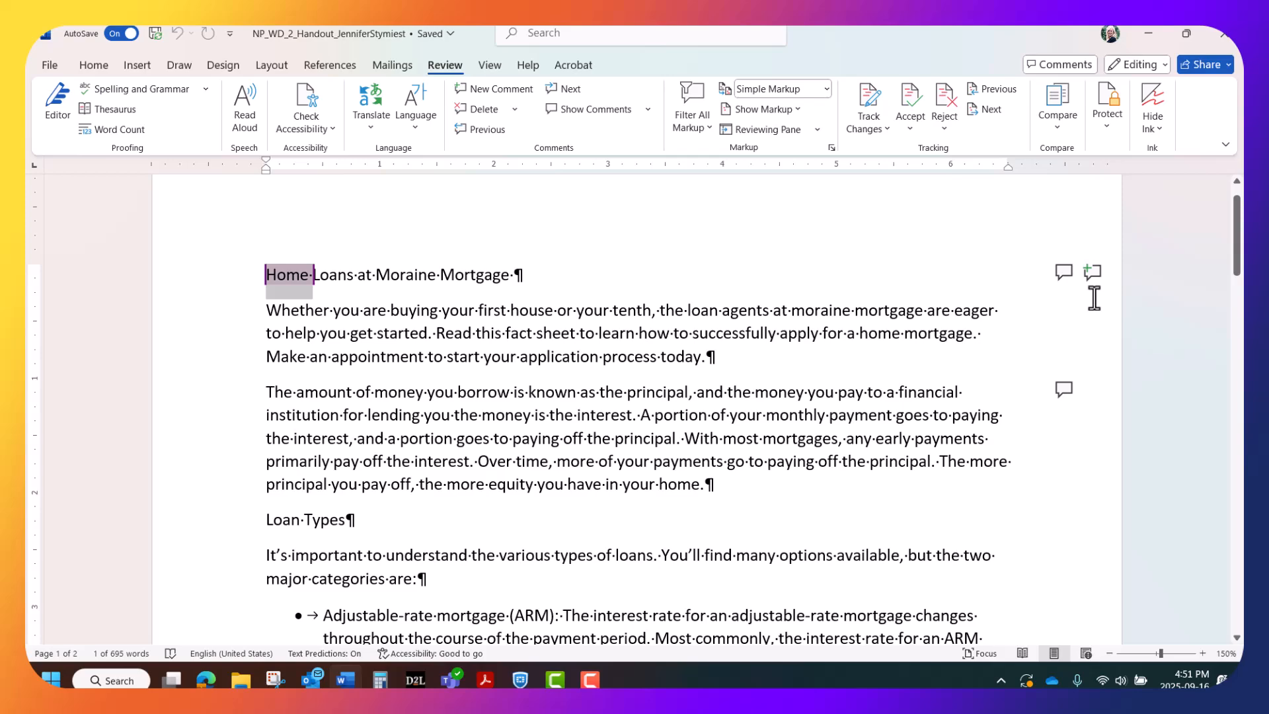
{"action": "left_click", "coordinate": [600, 110]}
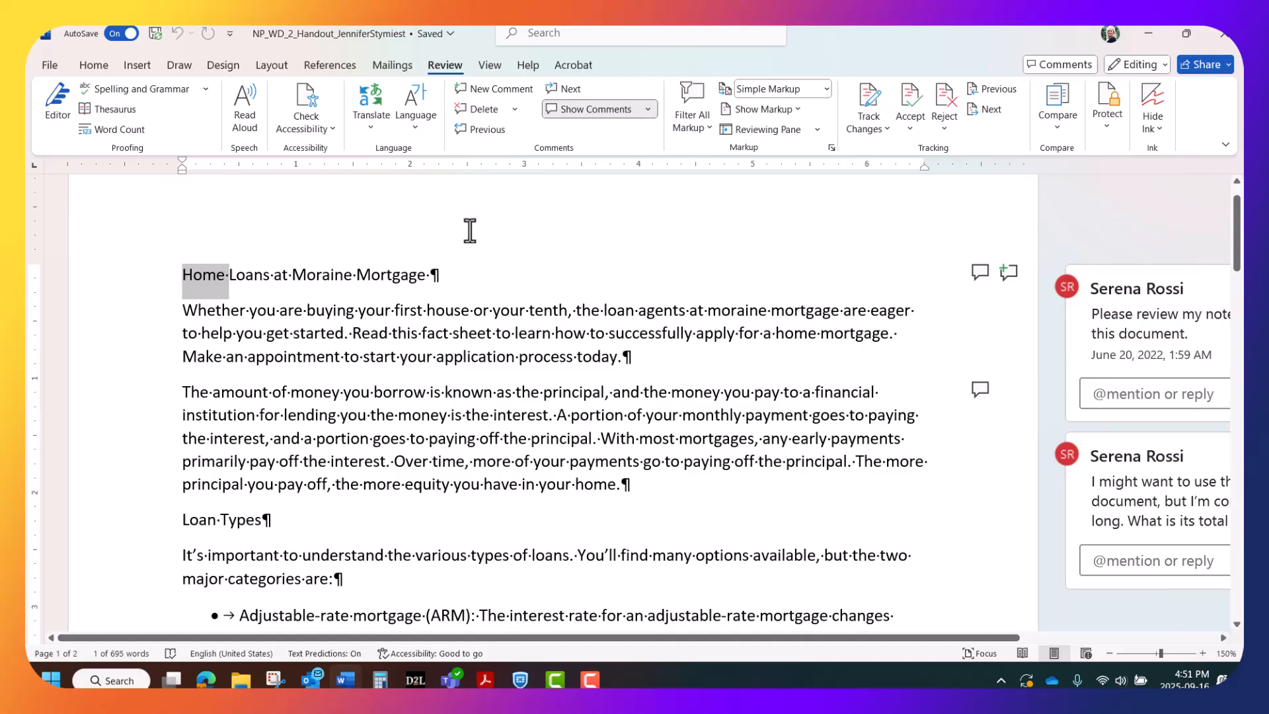
{"action": "left_click", "coordinate": [1104, 652]}
{"action": "left_click", "coordinate": [1105, 653]}
{"action": "left_click", "coordinate": [1104, 652]}
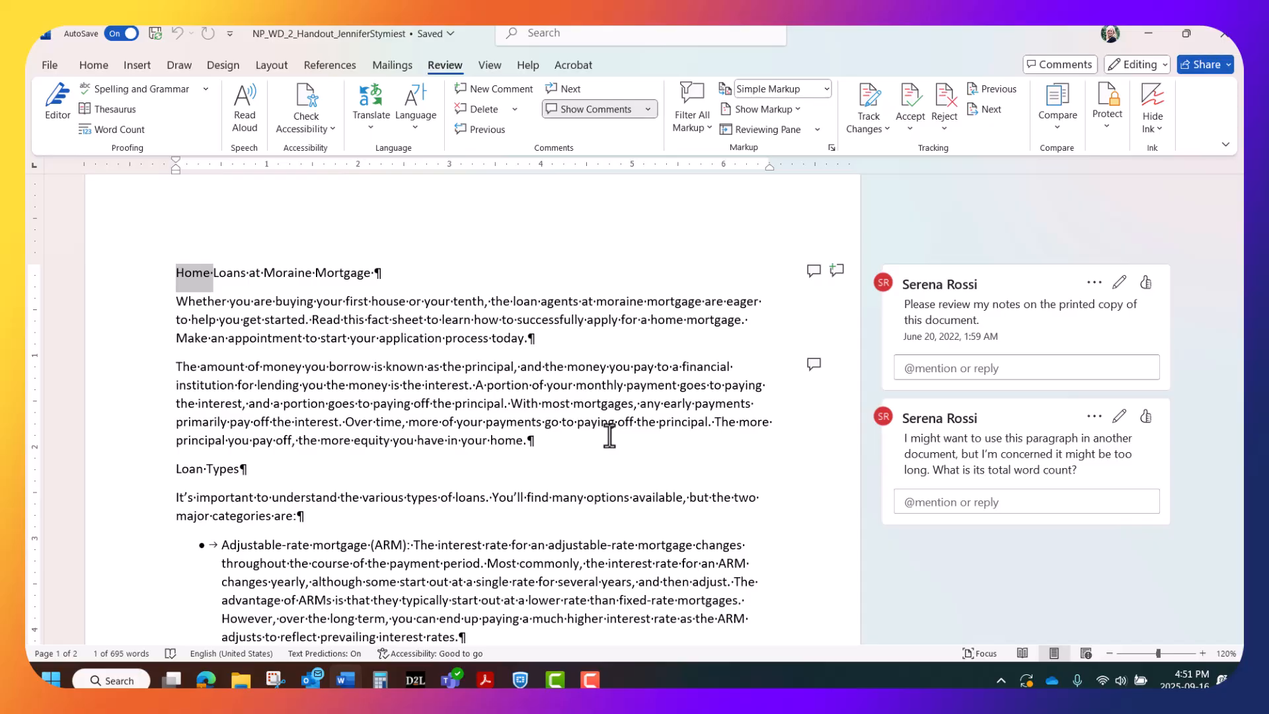
{"action": "left_click", "coordinate": [960, 305]}
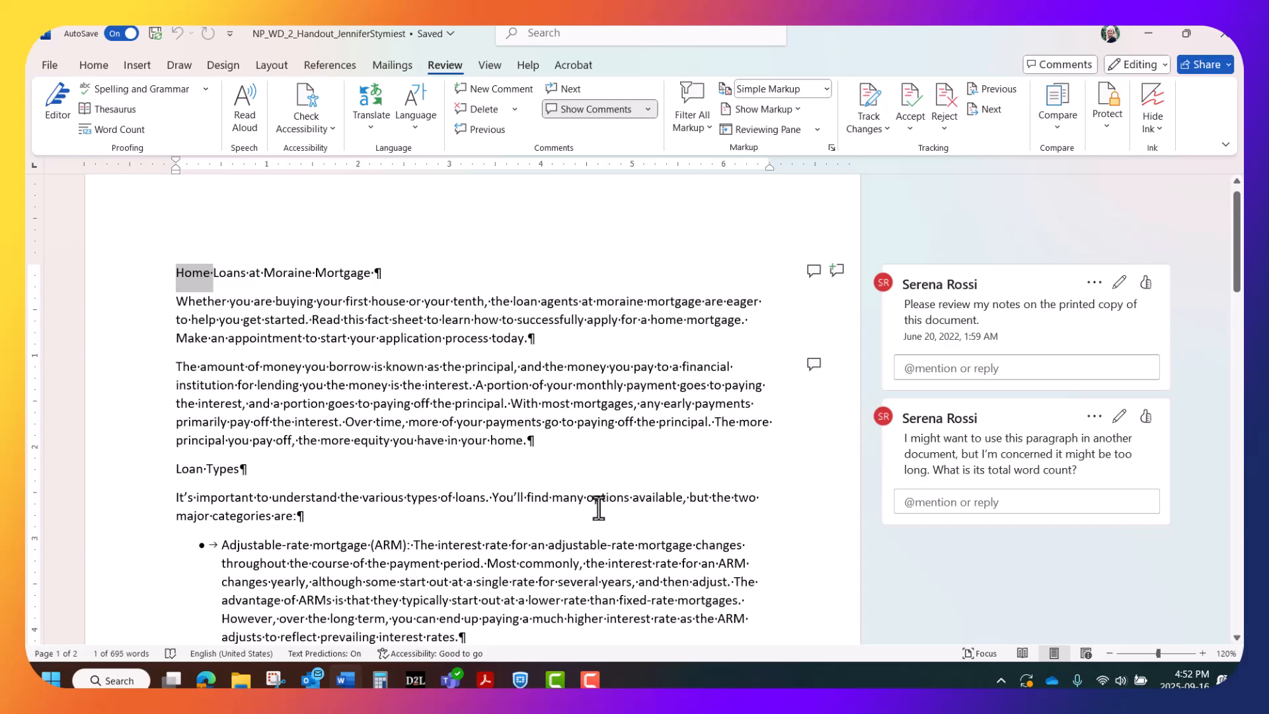
- Return to the start of the document and step through the title comment to the comment on the second body paragraph
{"action": "key", "text": "ctrl+Home"}
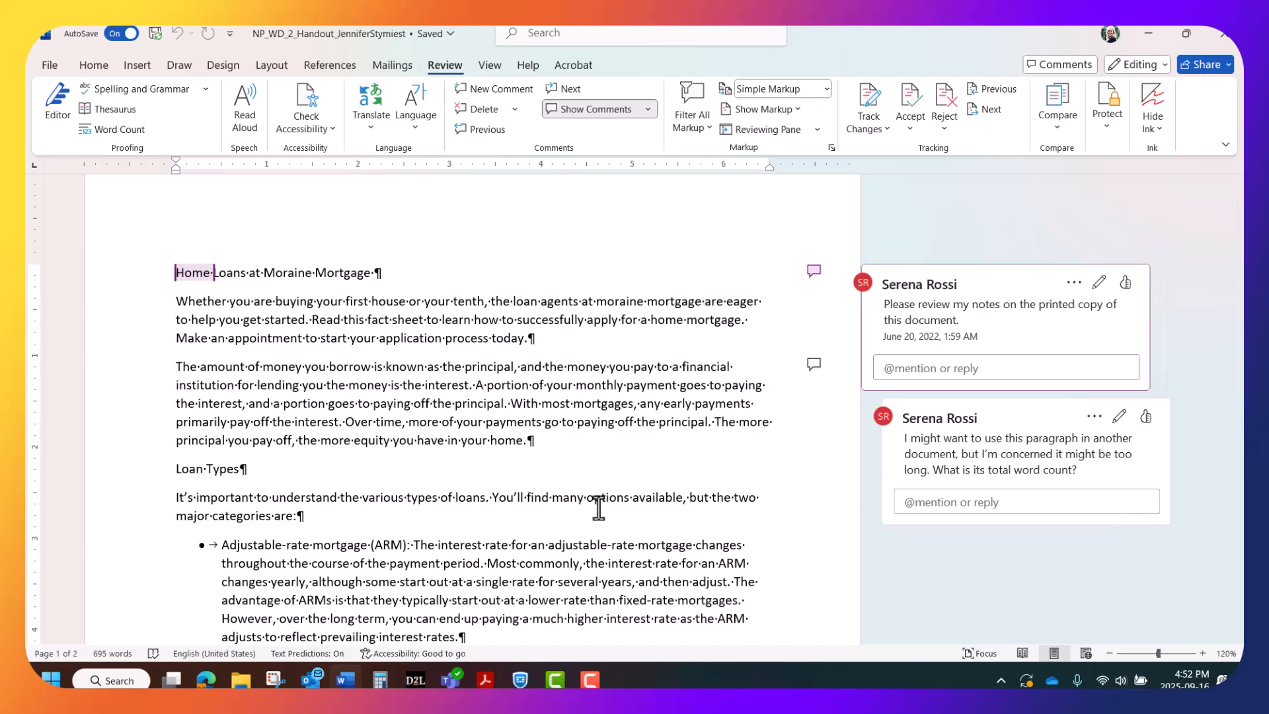
{"action": "left_click", "coordinate": [567, 87]}
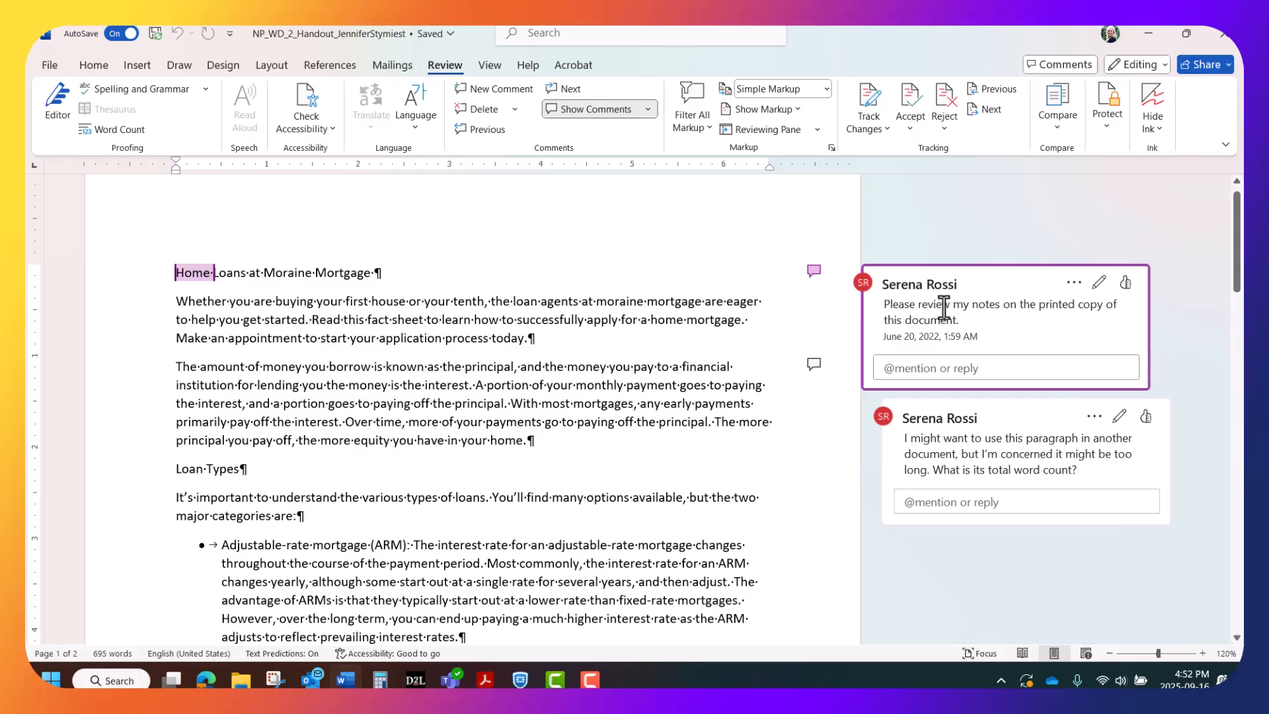
{"action": "left_click", "coordinate": [566, 86]}
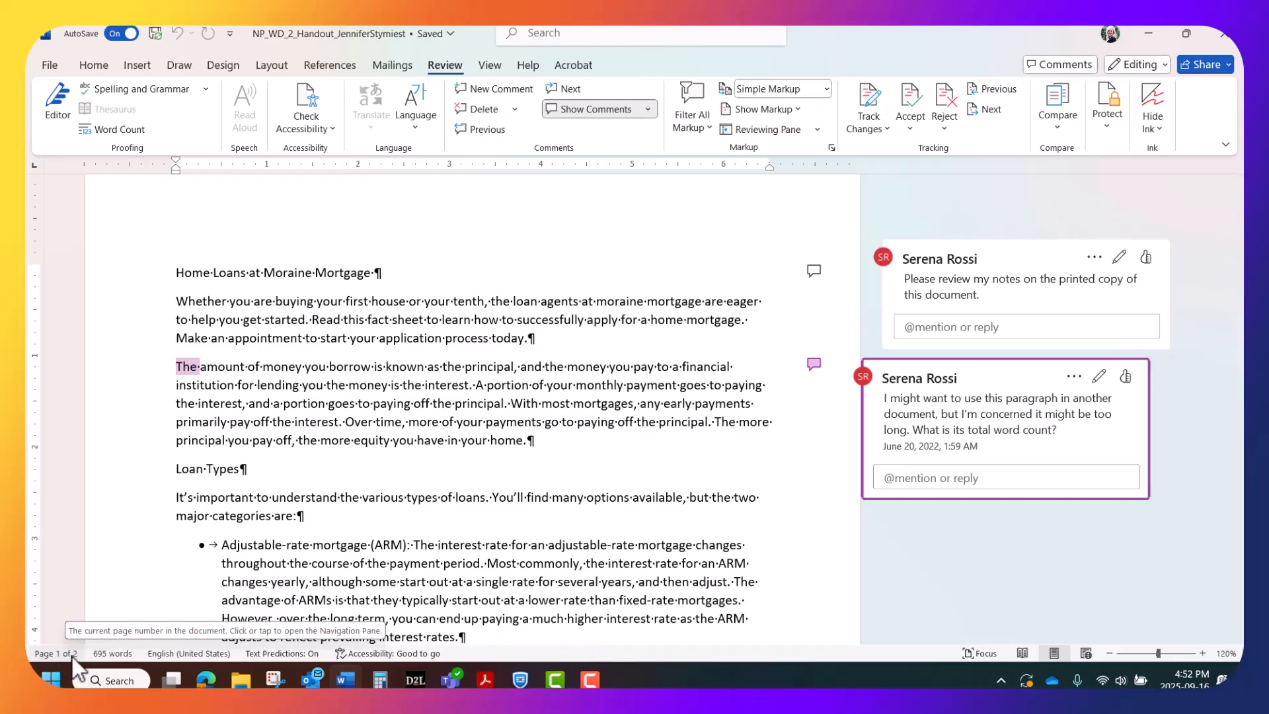
- Check the word count of the whole document and of the paragraph beginning "The amount of money you borrow"
{"action": "left_click", "coordinate": [114, 656]}
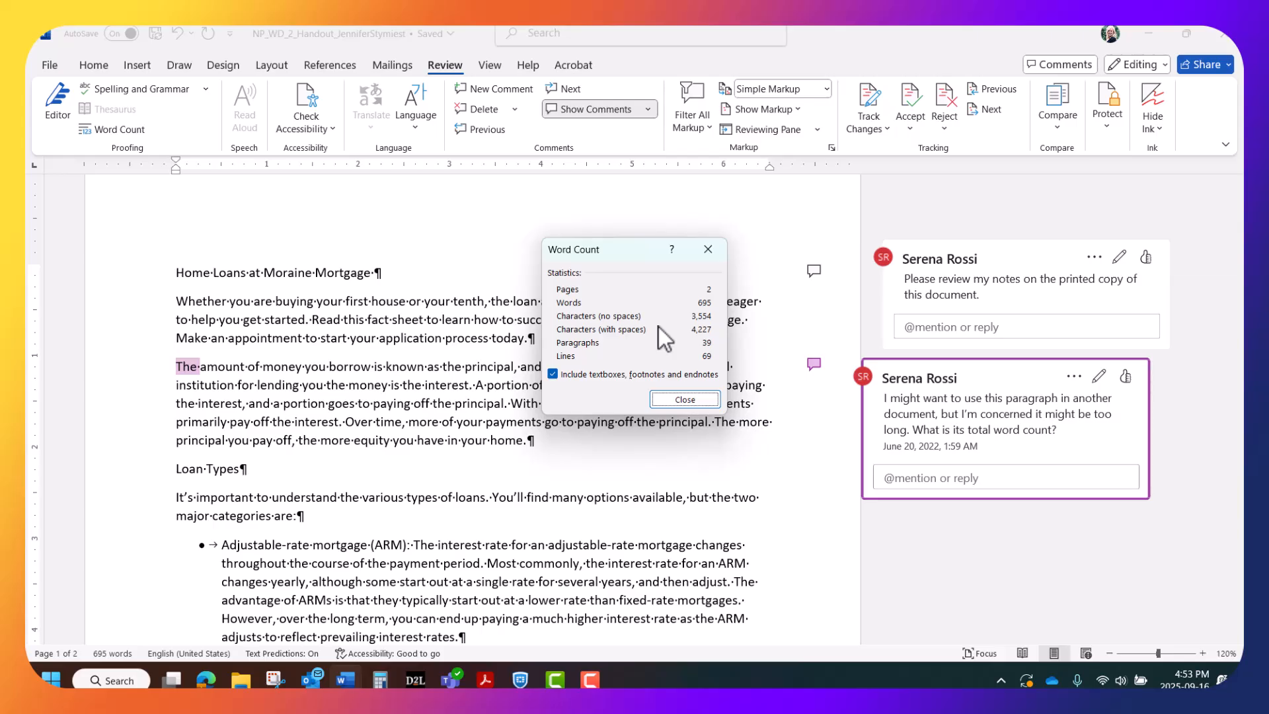
{"action": "left_click", "coordinate": [684, 400]}
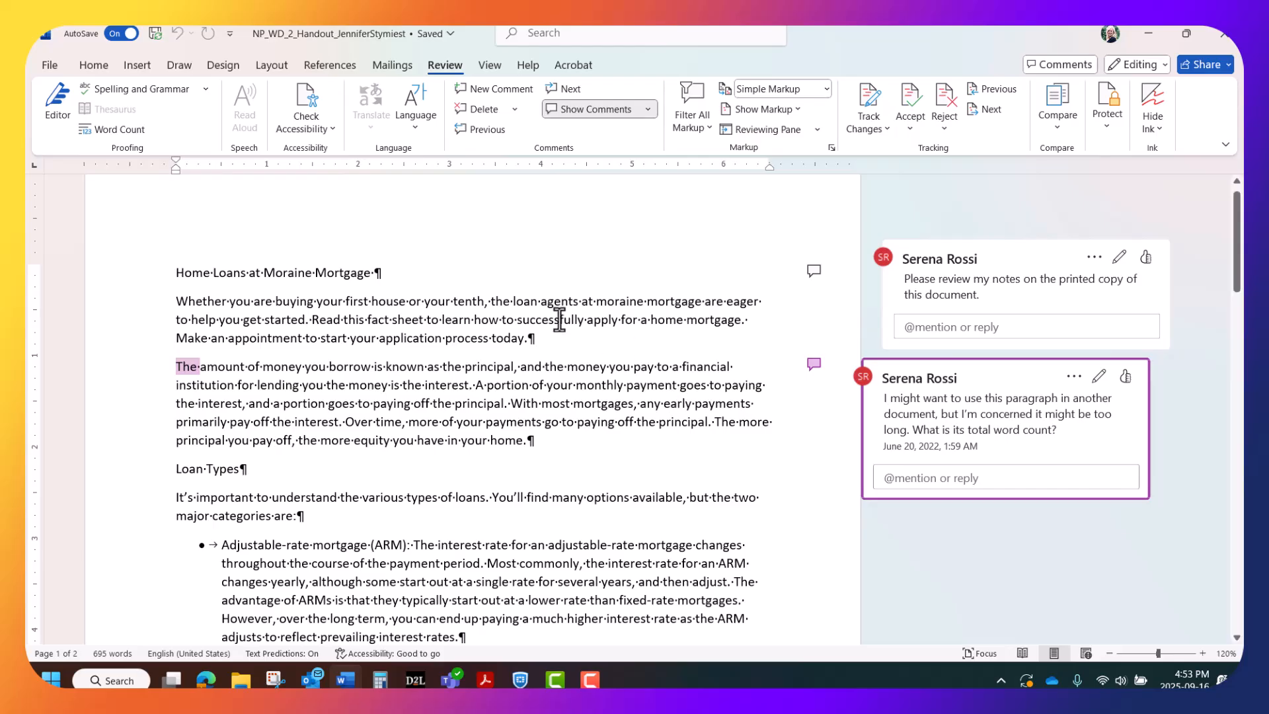
{"action": "left_click", "coordinate": [321, 312]}
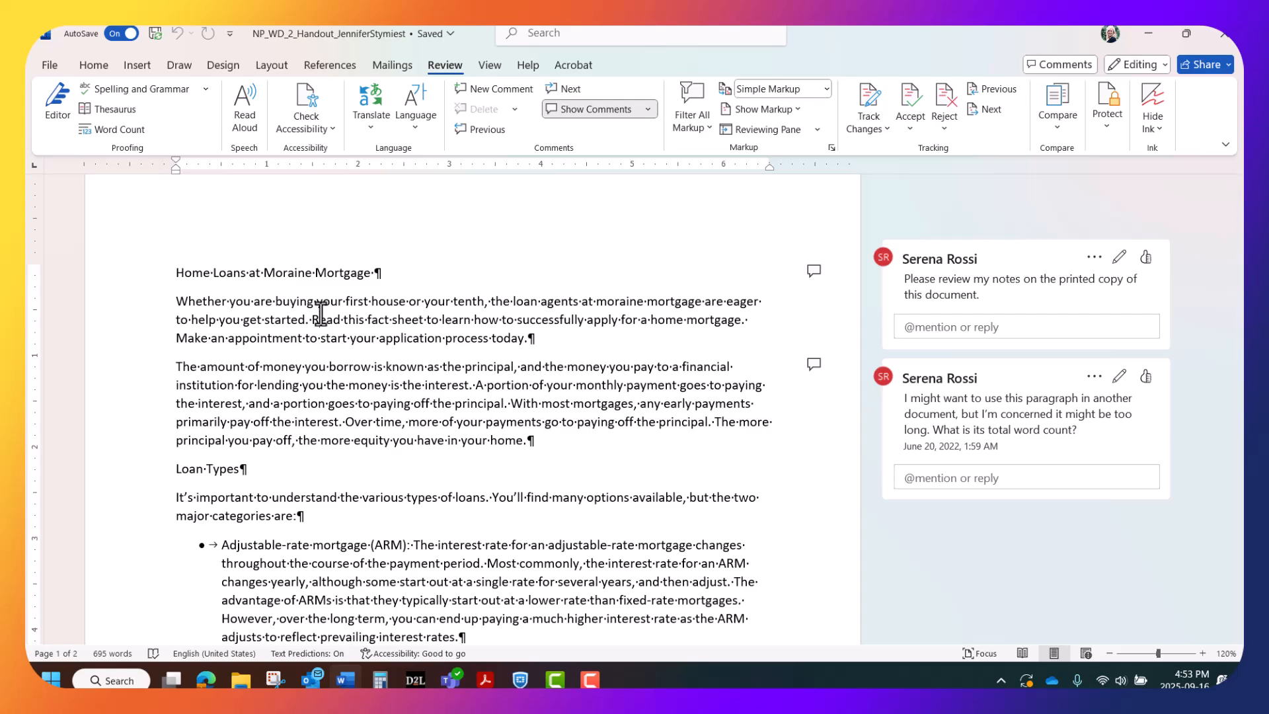
{"action": "double_click", "coordinate": [267, 383]}
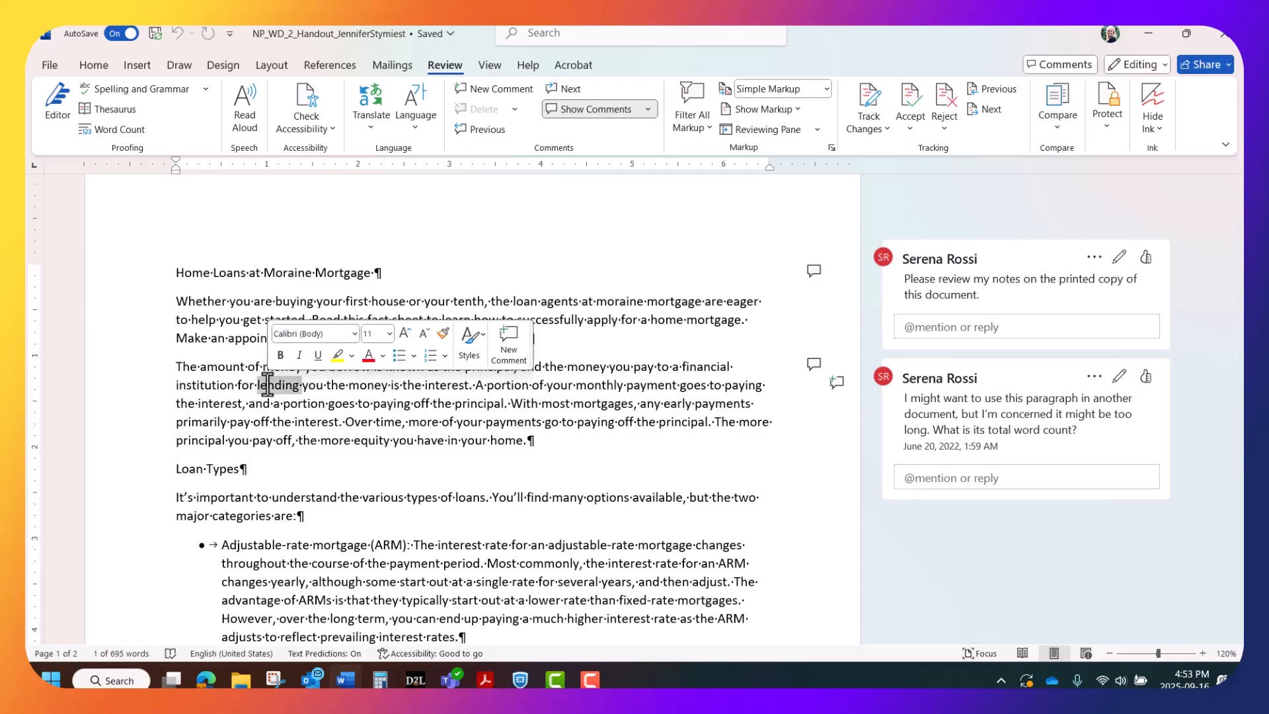
{"action": "triple_click", "coordinate": [267, 383]}
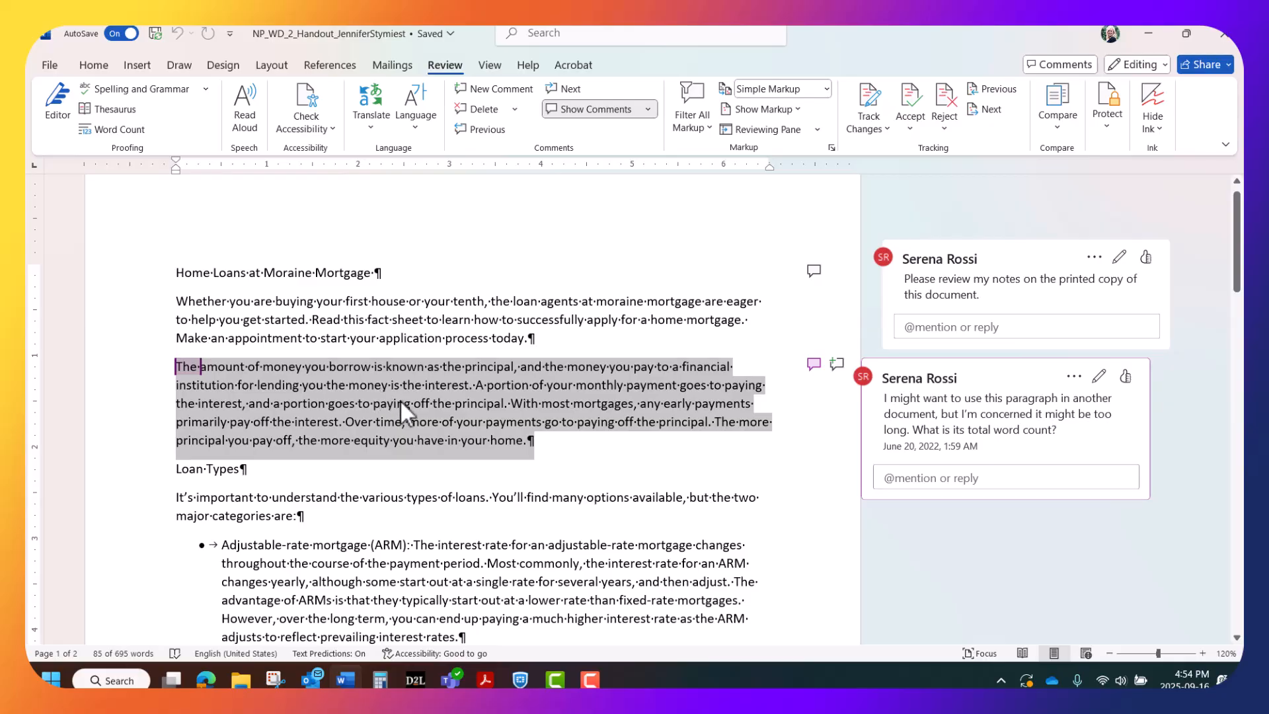
- Post the reply "85" to the comment asking for the paragraph's total word count
{"action": "left_click", "coordinate": [930, 481]}
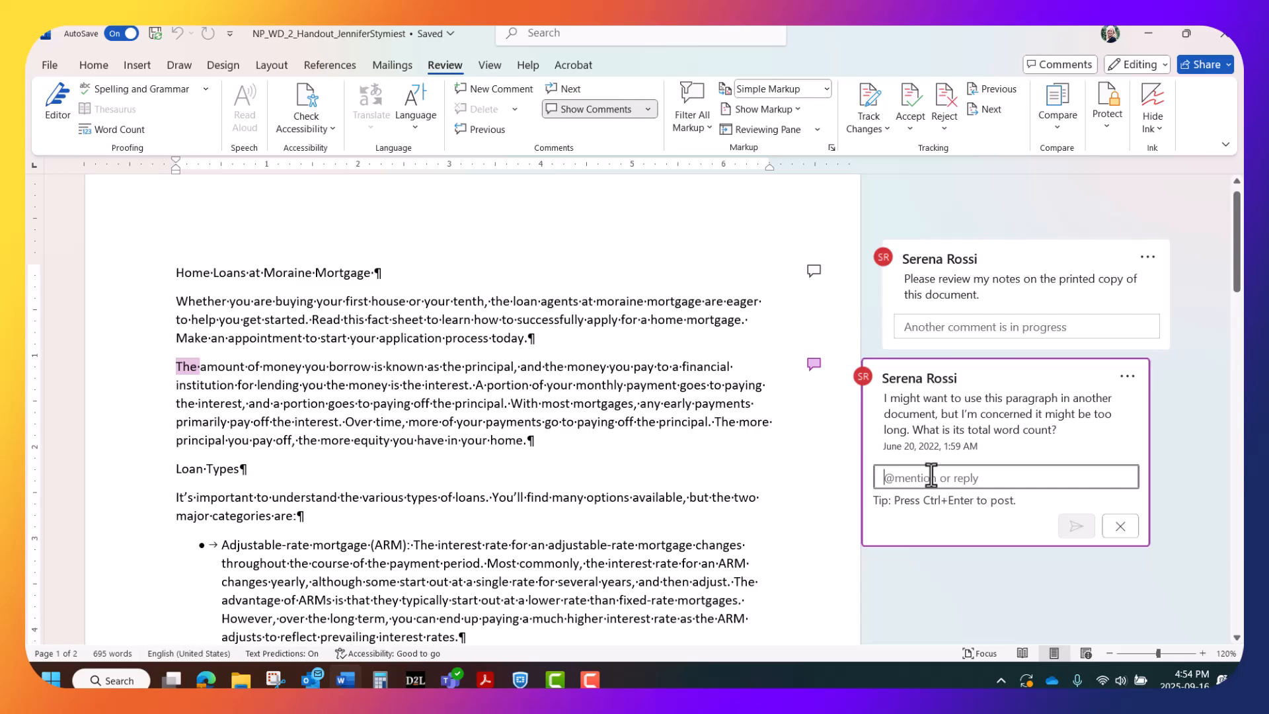
{"action": "type", "text": "85"}
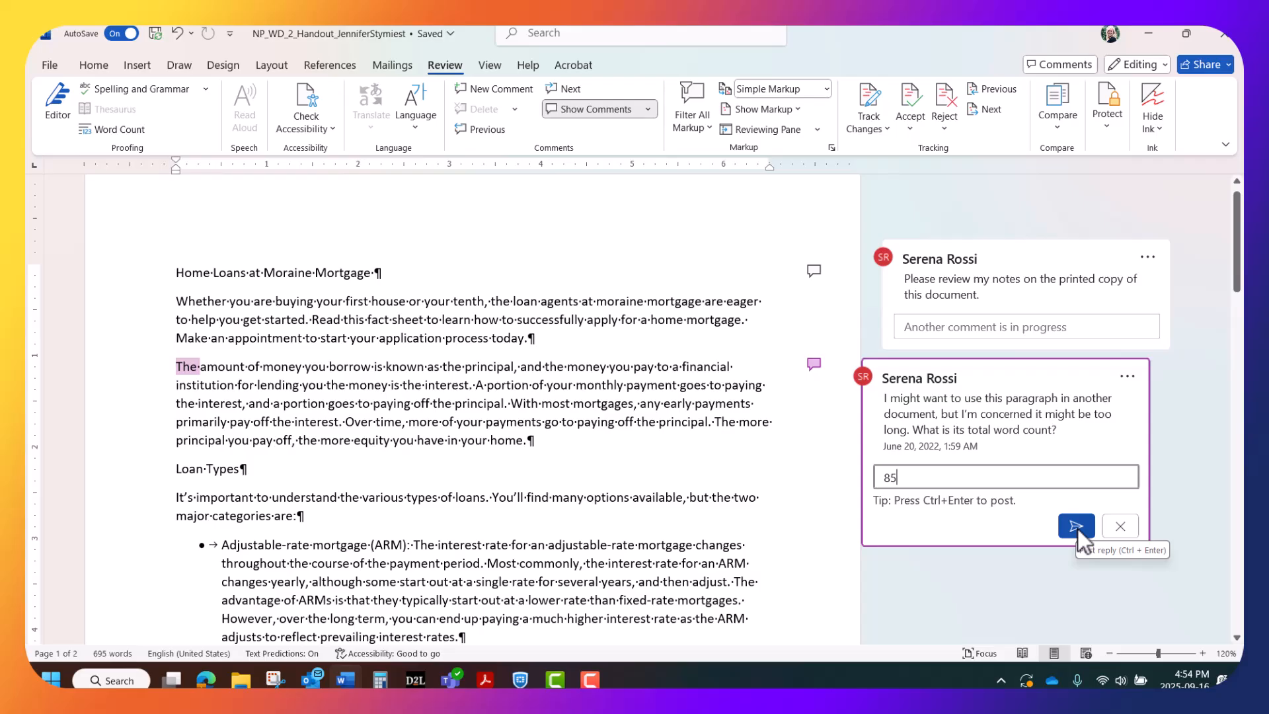
{"action": "left_click", "coordinate": [1076, 527]}
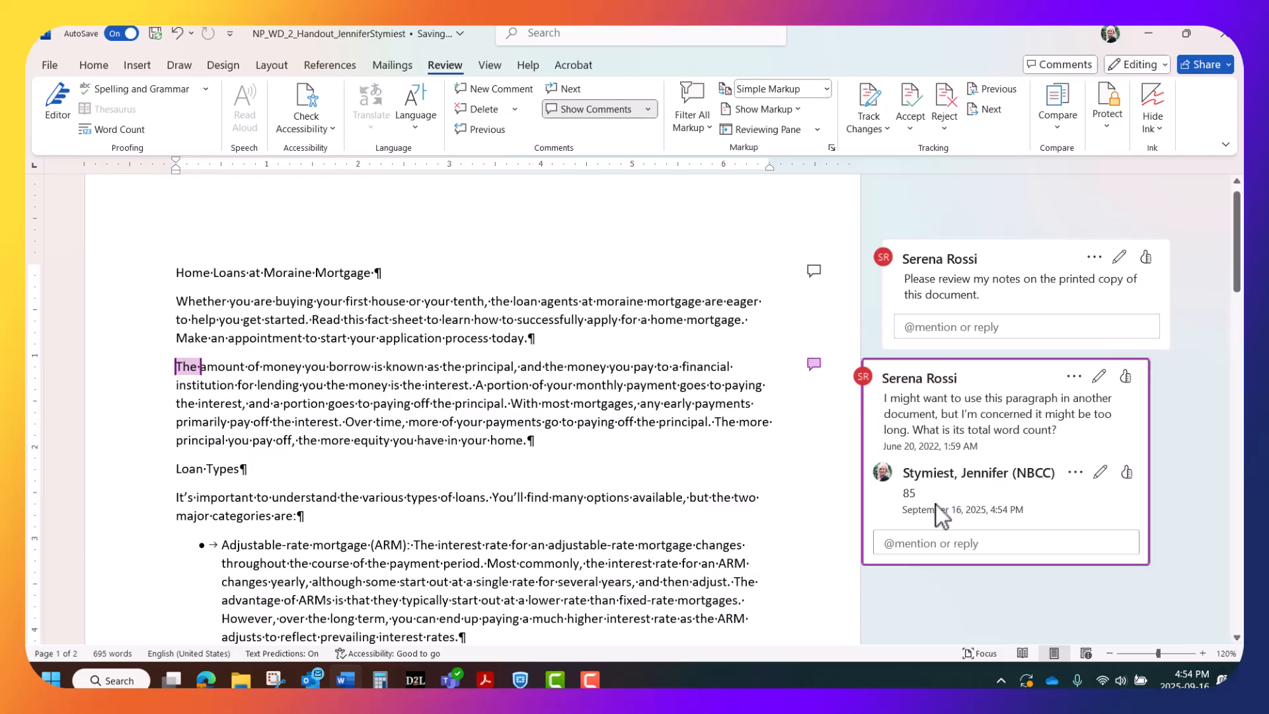
- Edit the posted reply to read "The word count is 85."
{"action": "left_click", "coordinate": [1101, 474]}
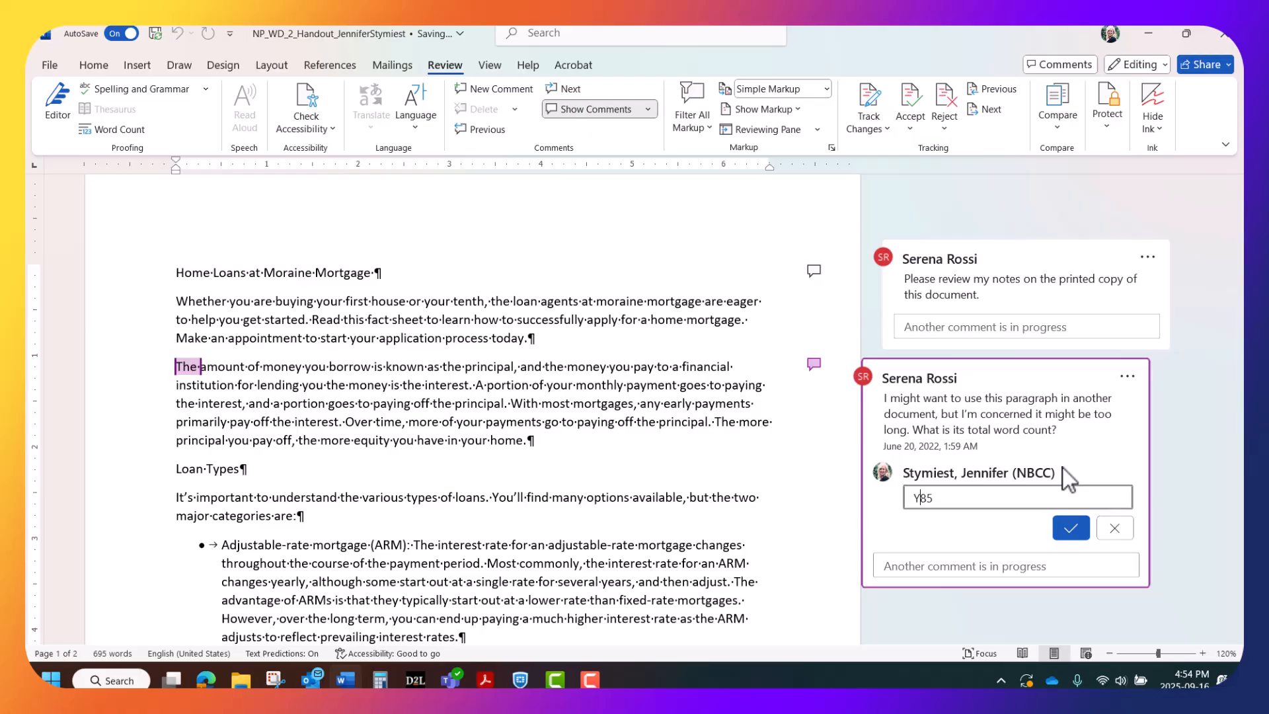
{"action": "type", "text": "The word count is"}
{"action": "key", "text": "End"}
{"action": "left_click", "coordinate": [1071, 527]}
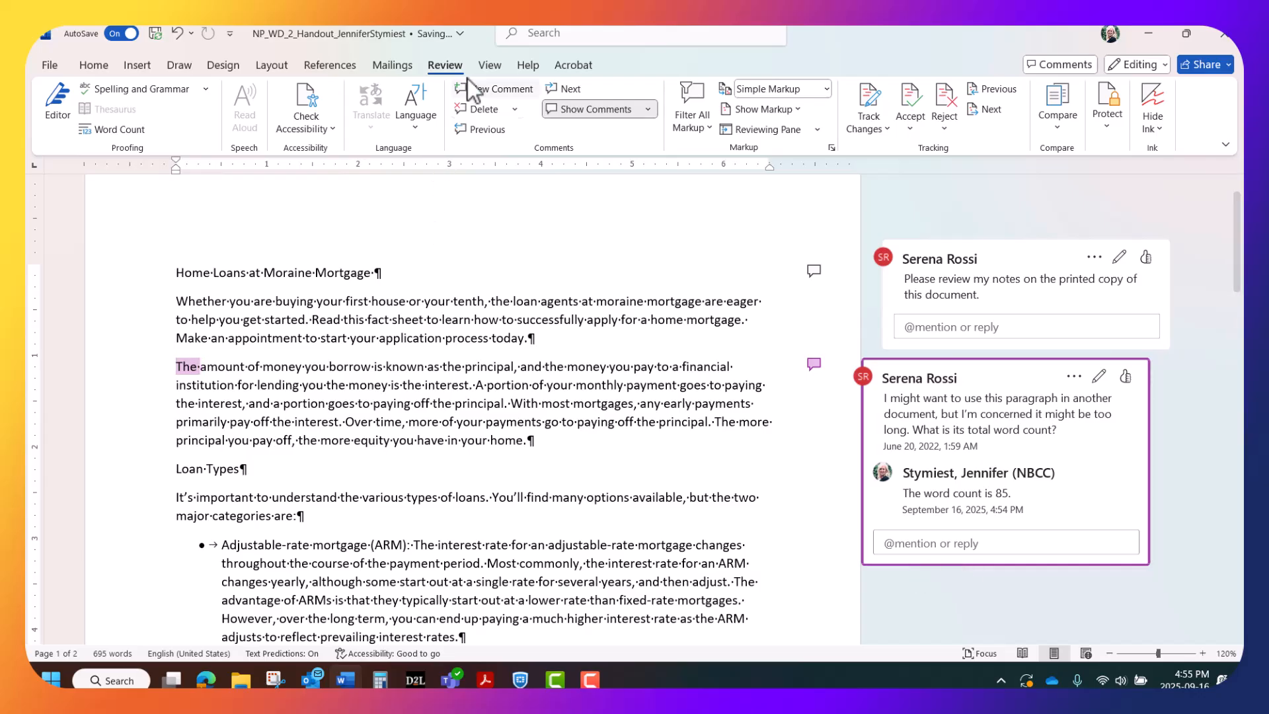
- Insert the preparer's first and last name after "Prepared by" on the last line, and delete the comment requesting it
{"action": "left_click", "coordinate": [563, 88]}
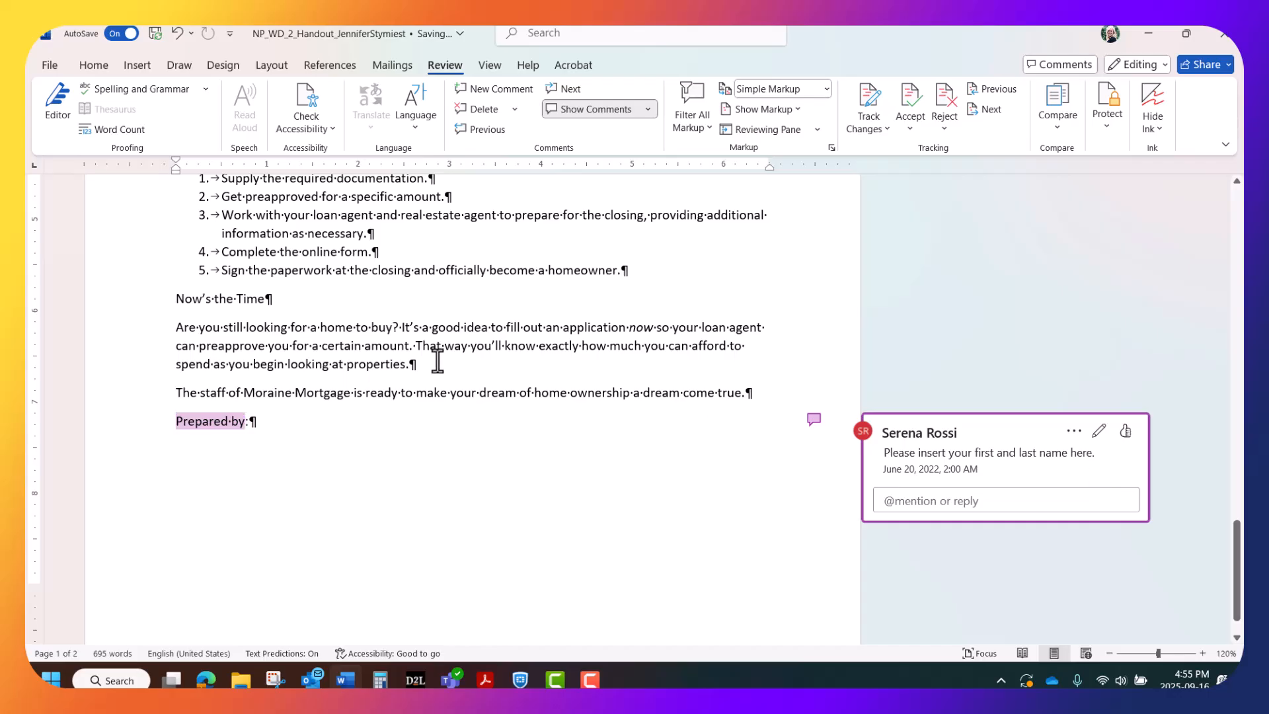
{"action": "left_click", "coordinate": [243, 428]}
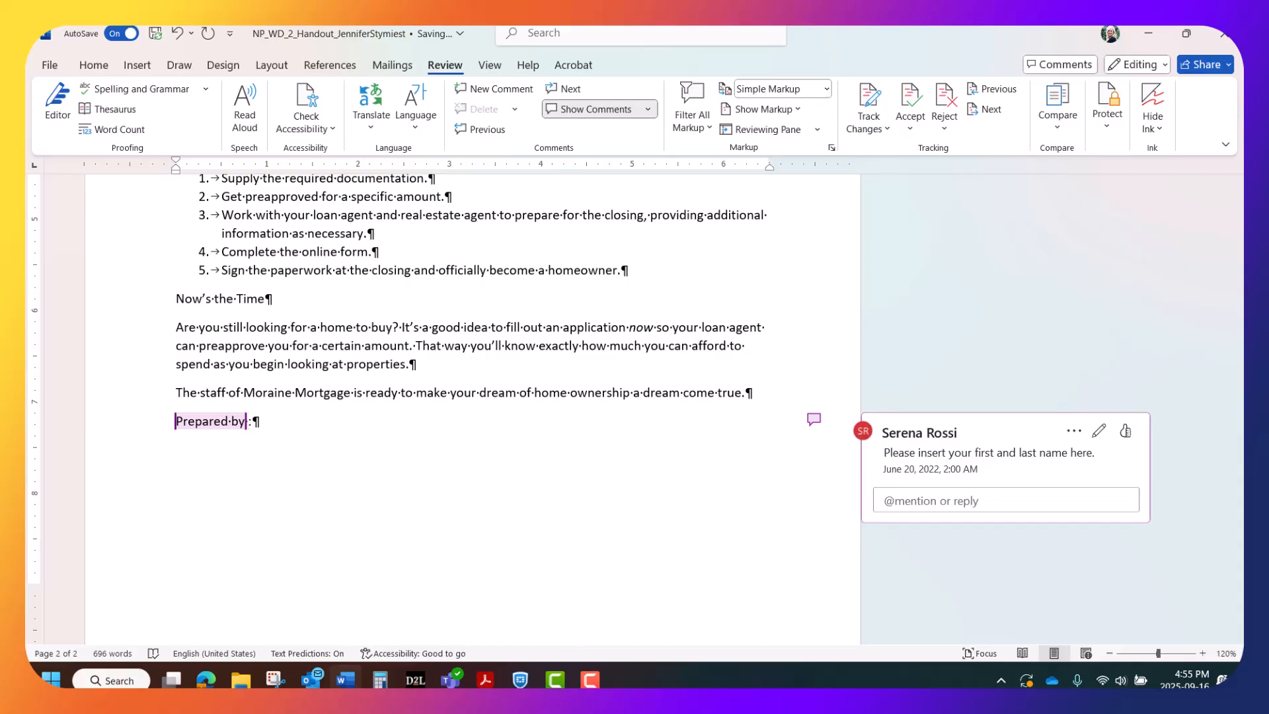
{"action": "type", "text": "Jennifer Stymiest"}
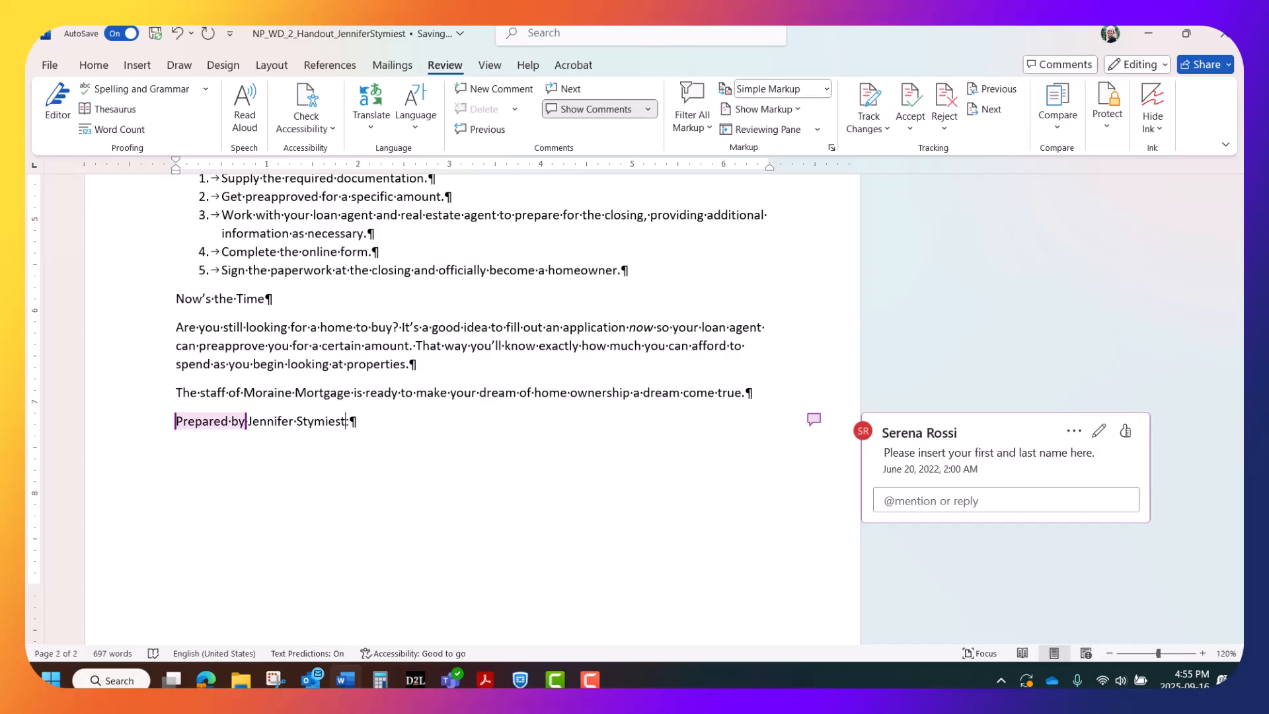
{"action": "left_click", "coordinate": [973, 436]}
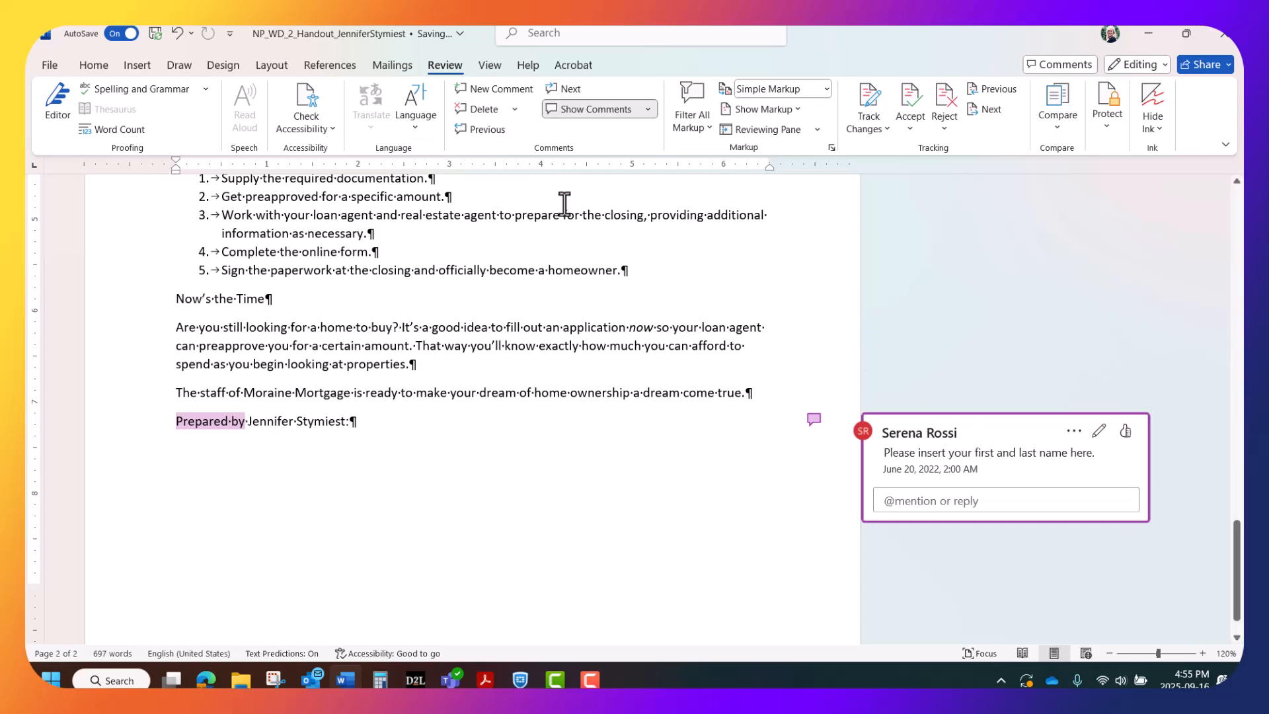
{"action": "left_click", "coordinate": [465, 109]}
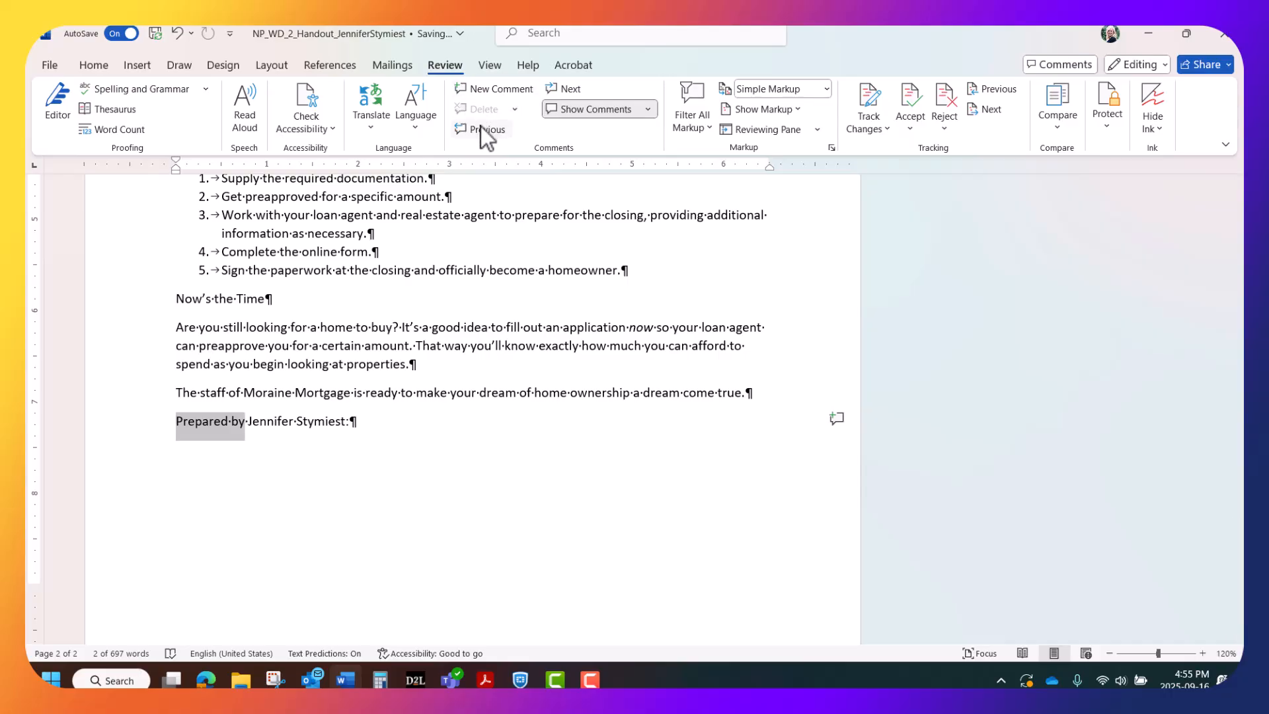
- Go back to the comment on the document title and delete its thread
{"action": "left_click", "coordinate": [488, 130]}
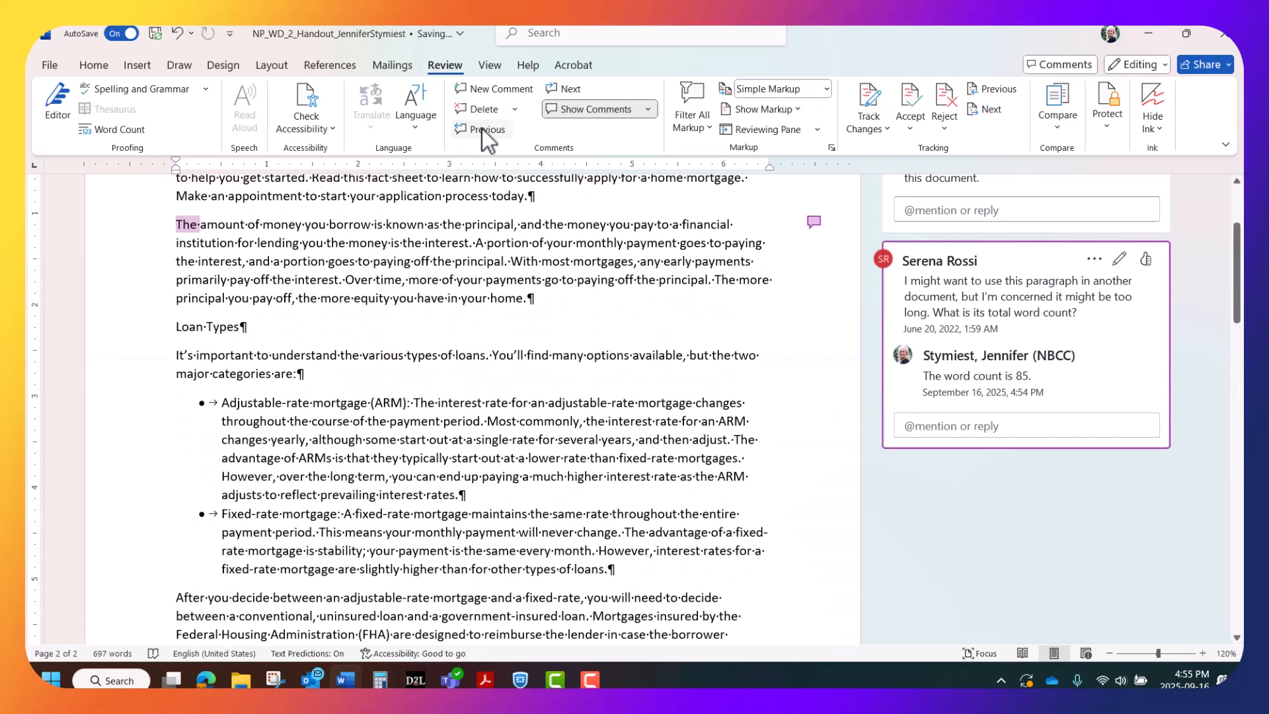
{"action": "left_click", "coordinate": [481, 129]}
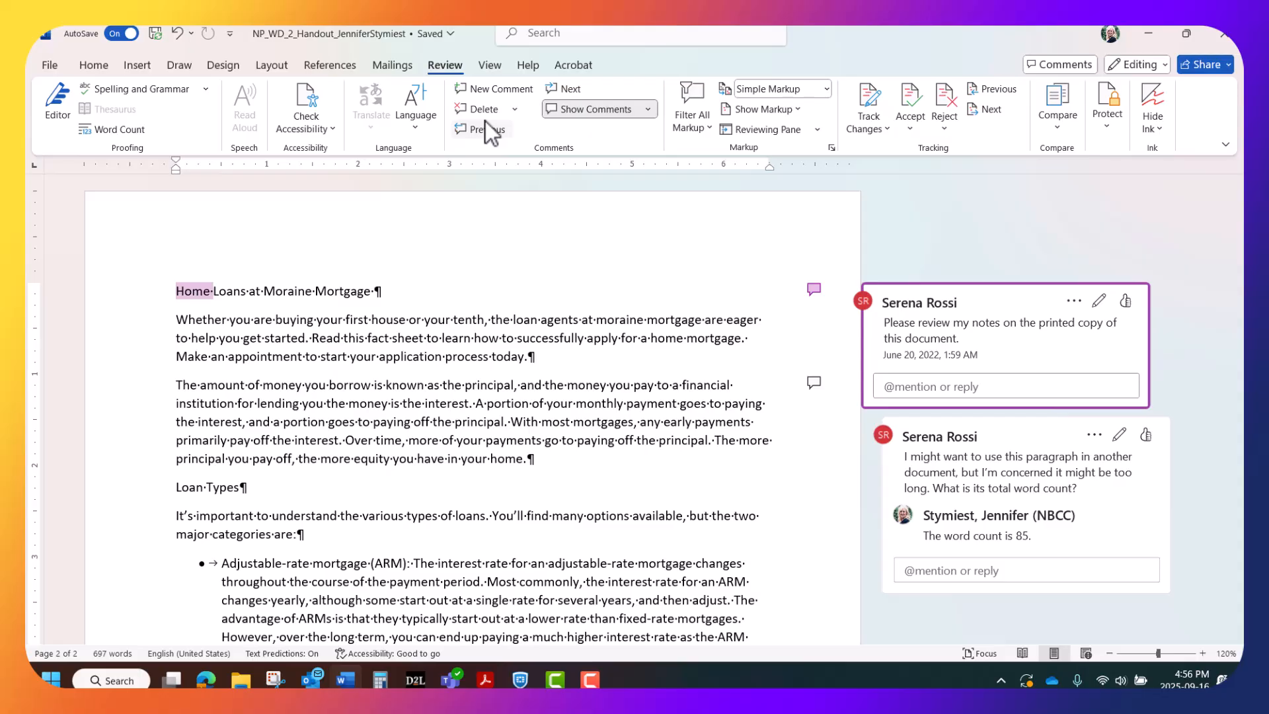
{"action": "left_click", "coordinate": [1073, 305]}
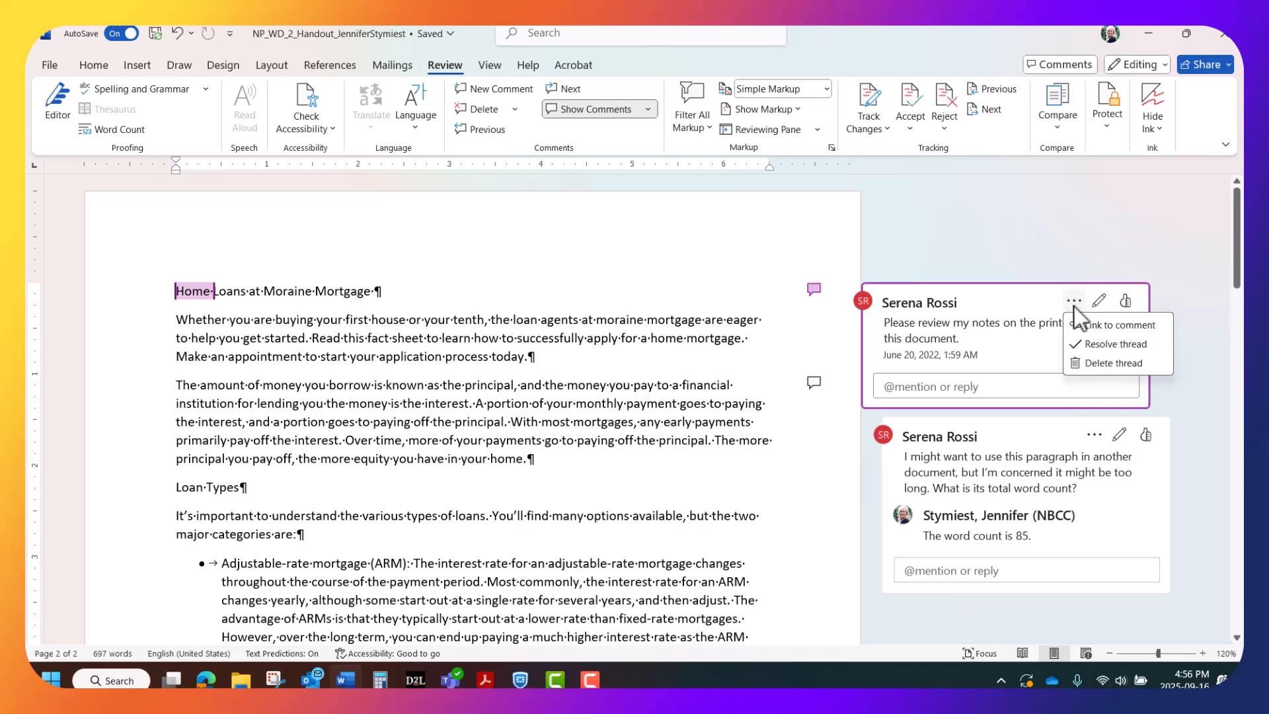
{"action": "left_click", "coordinate": [1096, 363]}
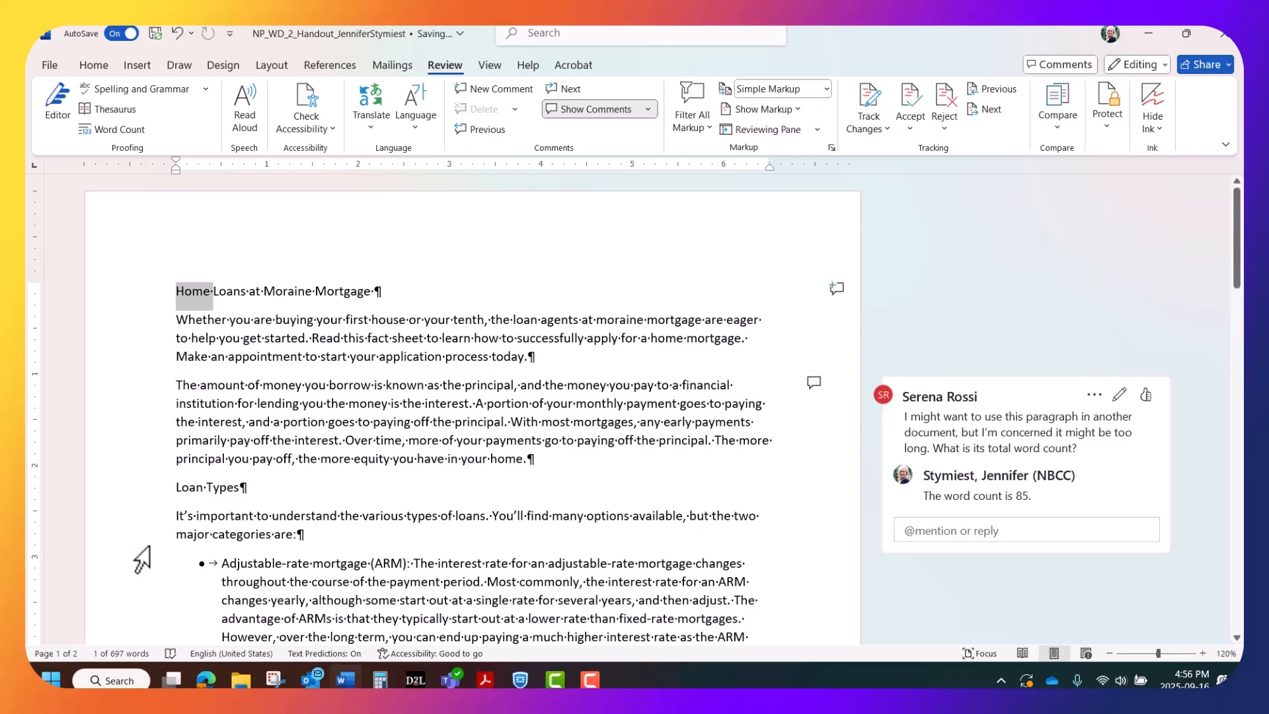
- Change "RENTAL PROPERTY" in the paragraph above the Step-by-Step Process heading to lowercase
{"action": "scroll", "coordinate": [337, 492], "scroll_direction": "down", "scroll_amount": 2}
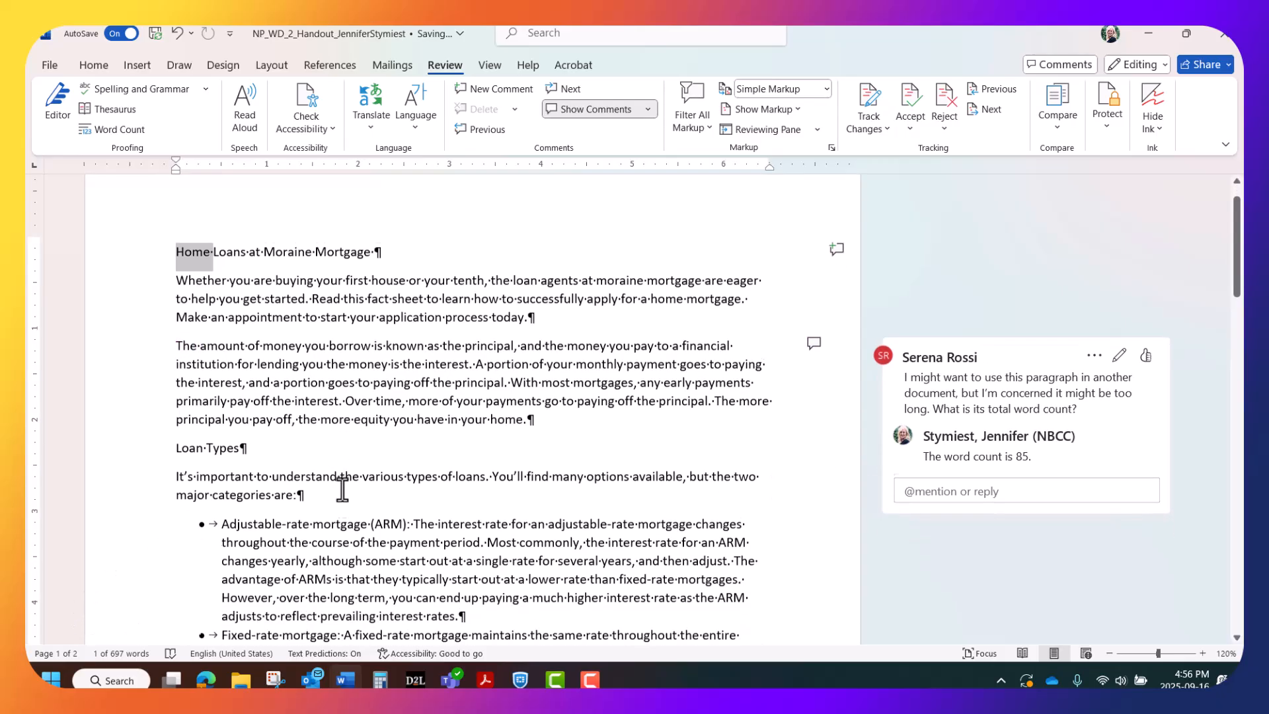
{"action": "scroll", "coordinate": [342, 489], "scroll_direction": "down", "scroll_amount": 3}
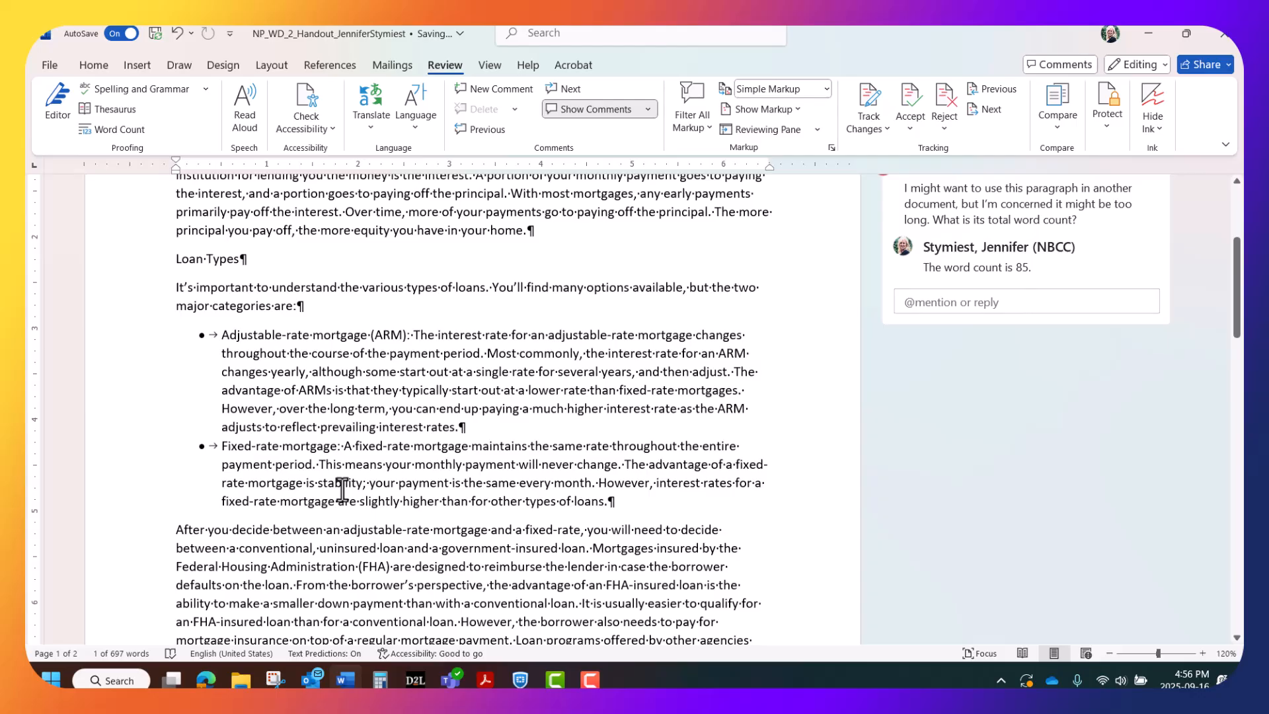
{"action": "scroll", "coordinate": [342, 489], "scroll_direction": "down", "scroll_amount": 20}
{"action": "scroll", "coordinate": [342, 489], "scroll_direction": "down", "scroll_amount": 1}
{"action": "scroll", "coordinate": [342, 489], "scroll_direction": "down", "scroll_amount": 2}
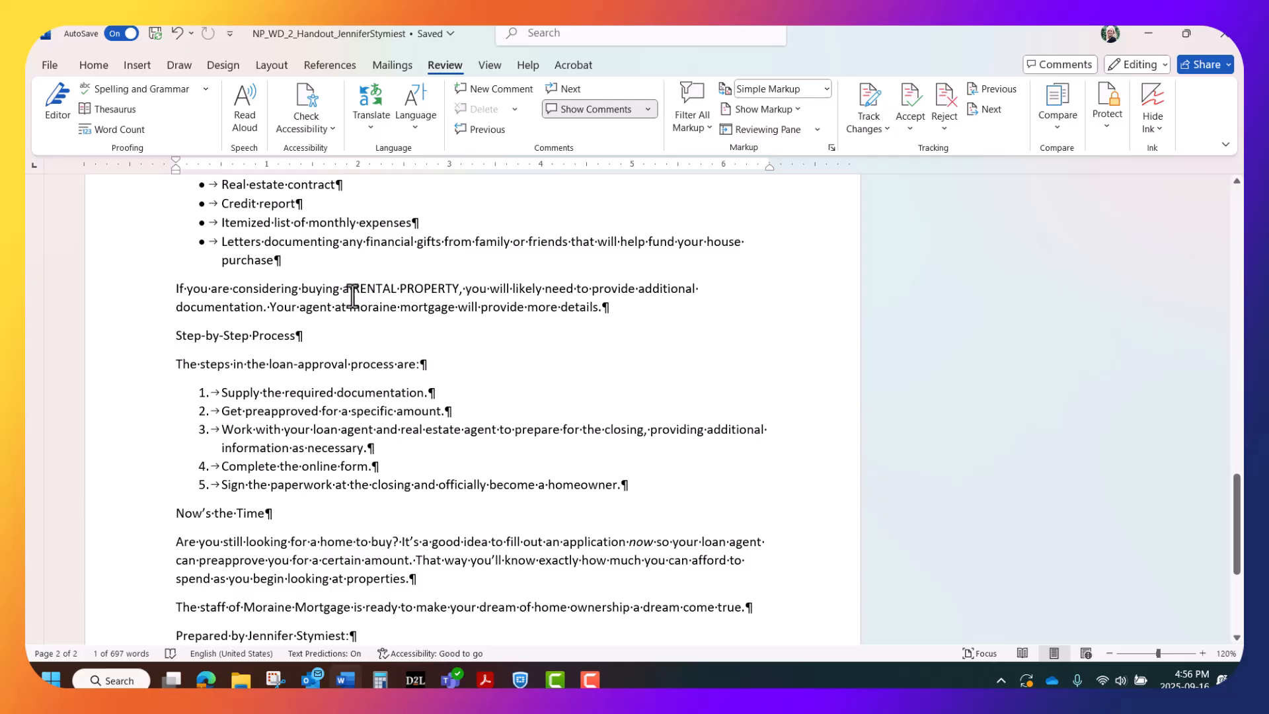
{"action": "left_click_drag", "start_coordinate": [353, 295], "coordinate": [450, 293]}
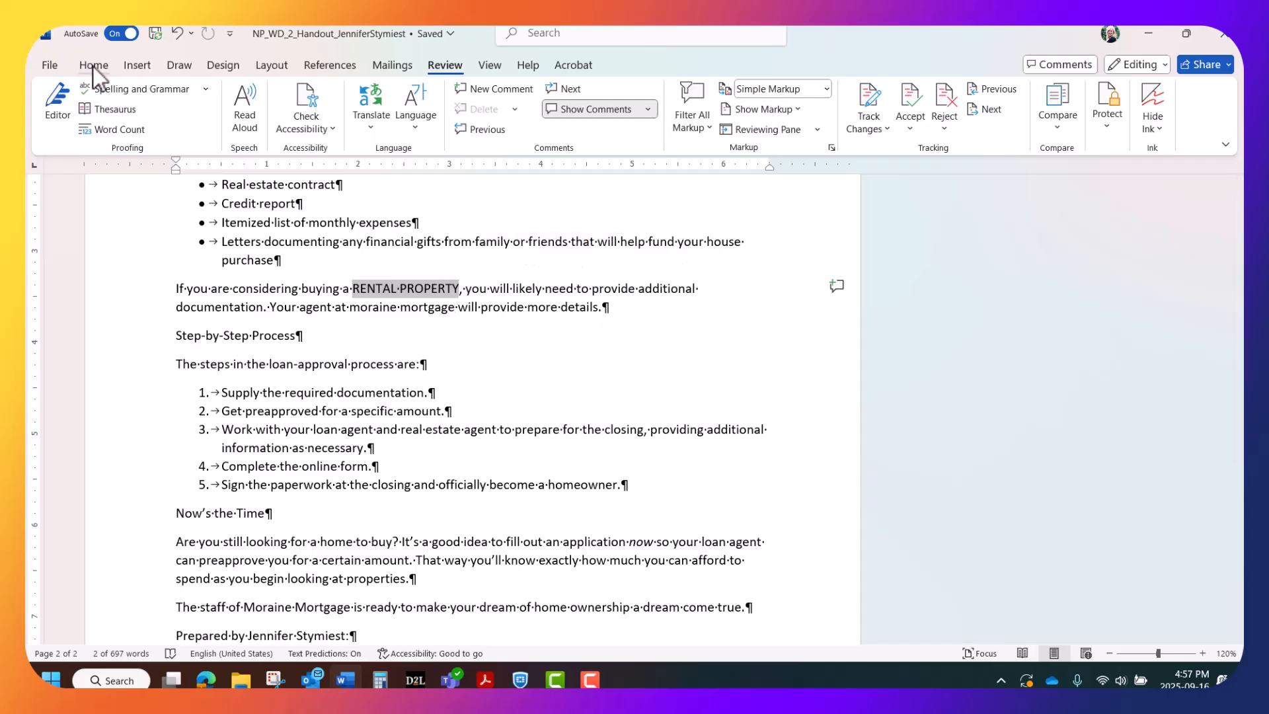
{"action": "left_click", "coordinate": [94, 66]}
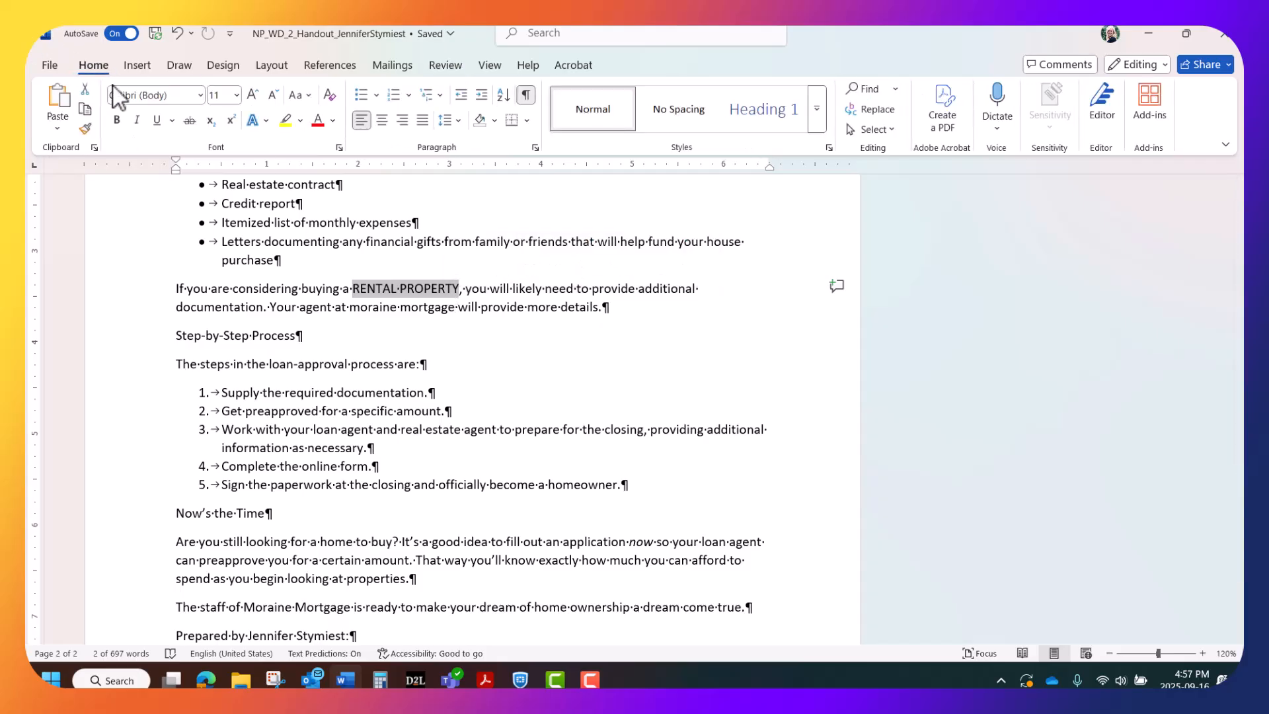
{"action": "left_click", "coordinate": [307, 96]}
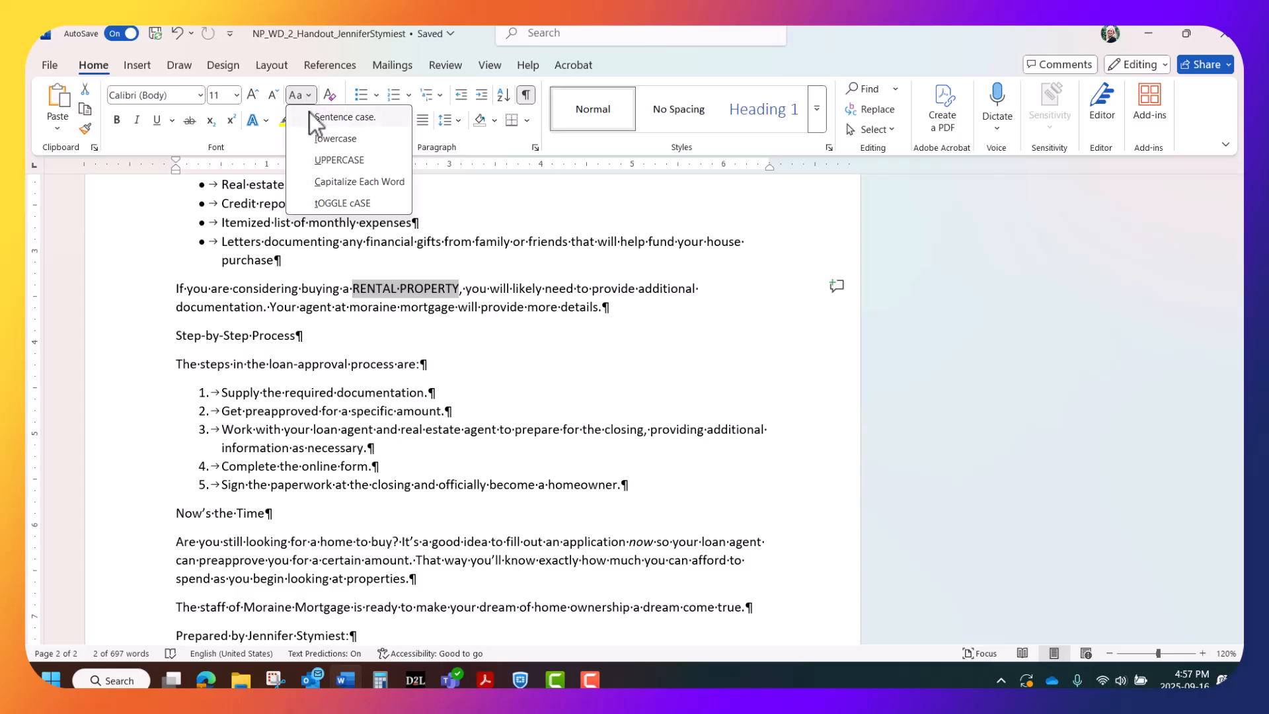
{"action": "left_click", "coordinate": [322, 138]}
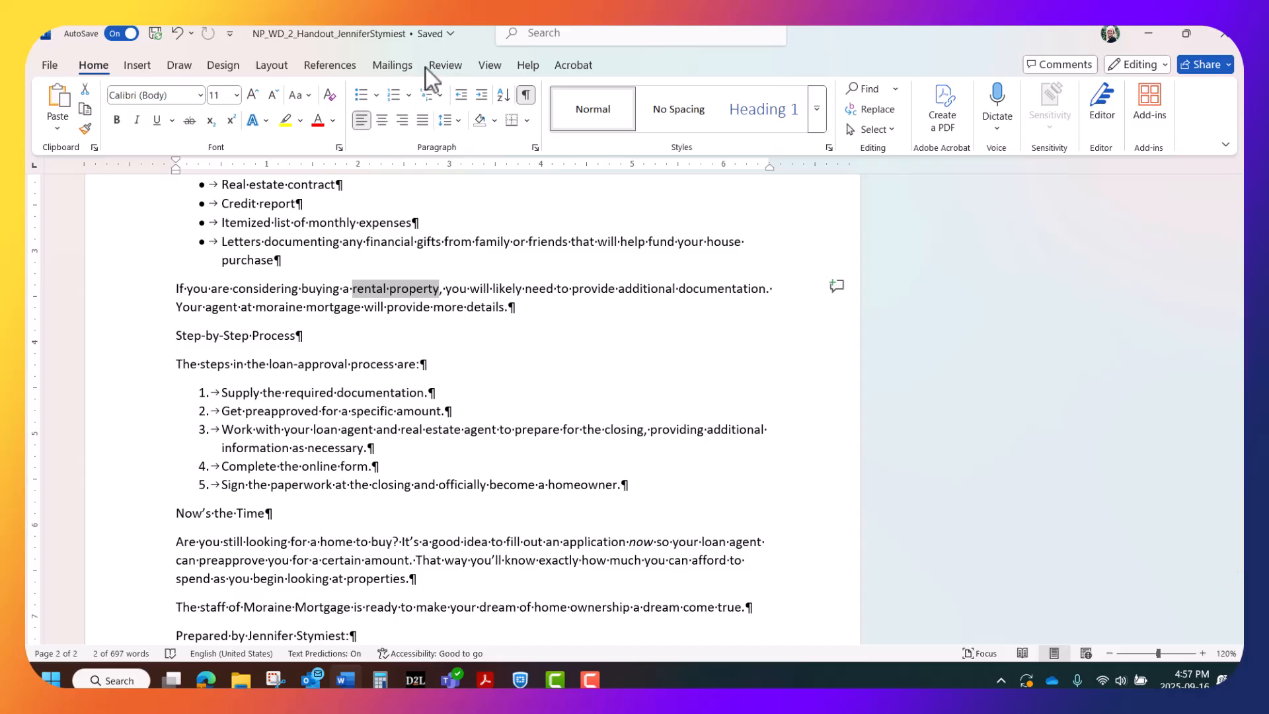
- Post a comment on "rental property" reading "I assumed you didn't want this in all uppercase letters, so I changed it to lowercase."
{"action": "left_click", "coordinate": [449, 68]}
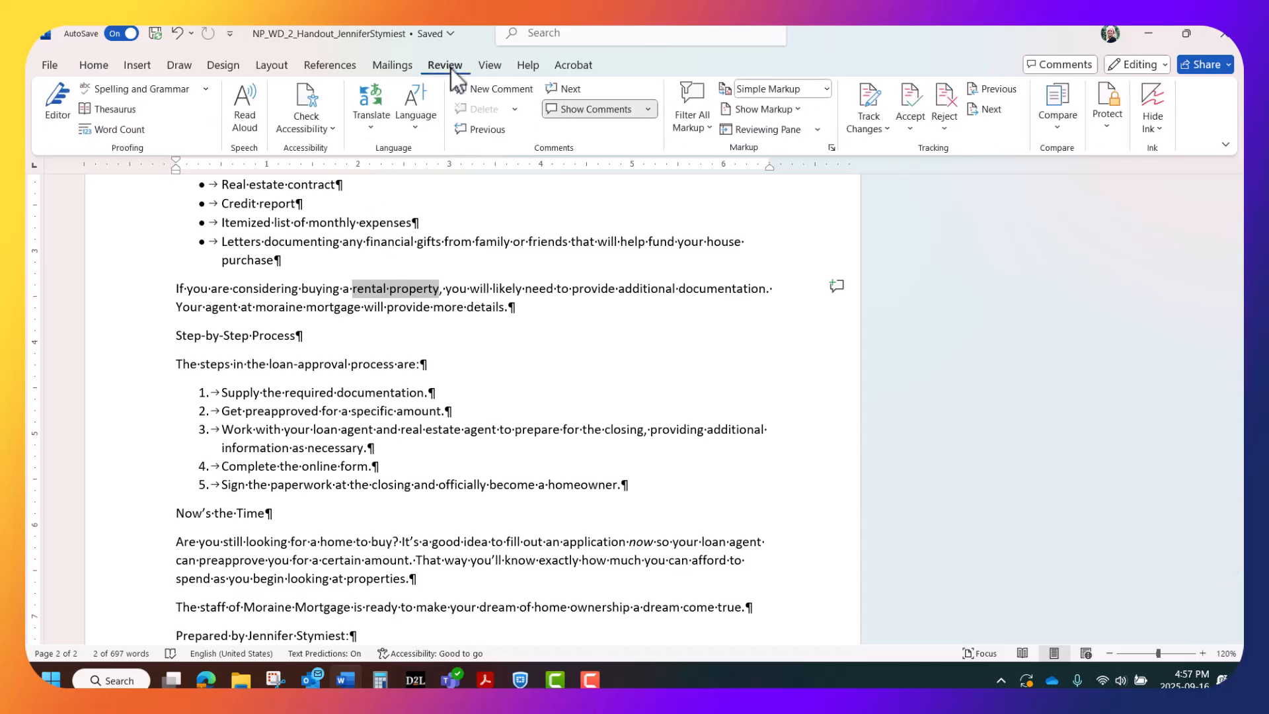
{"action": "left_click", "coordinate": [492, 89]}
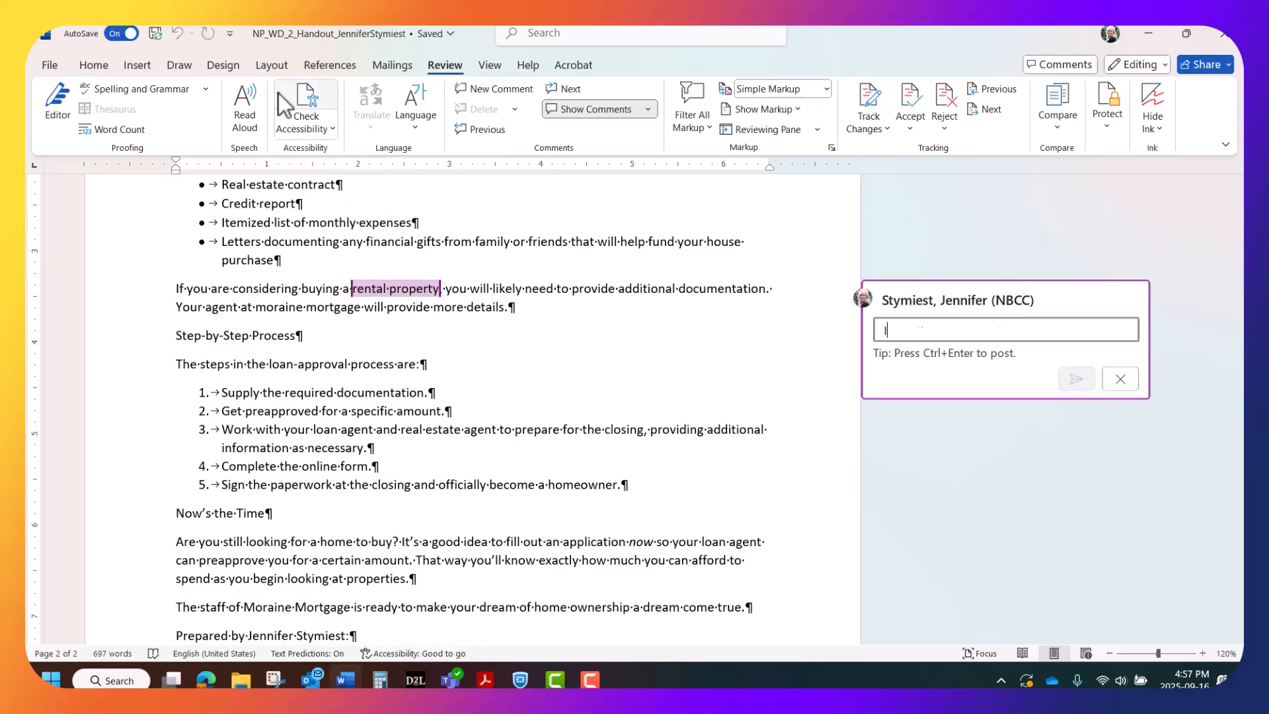
{"action": "type", "text": "I as"}
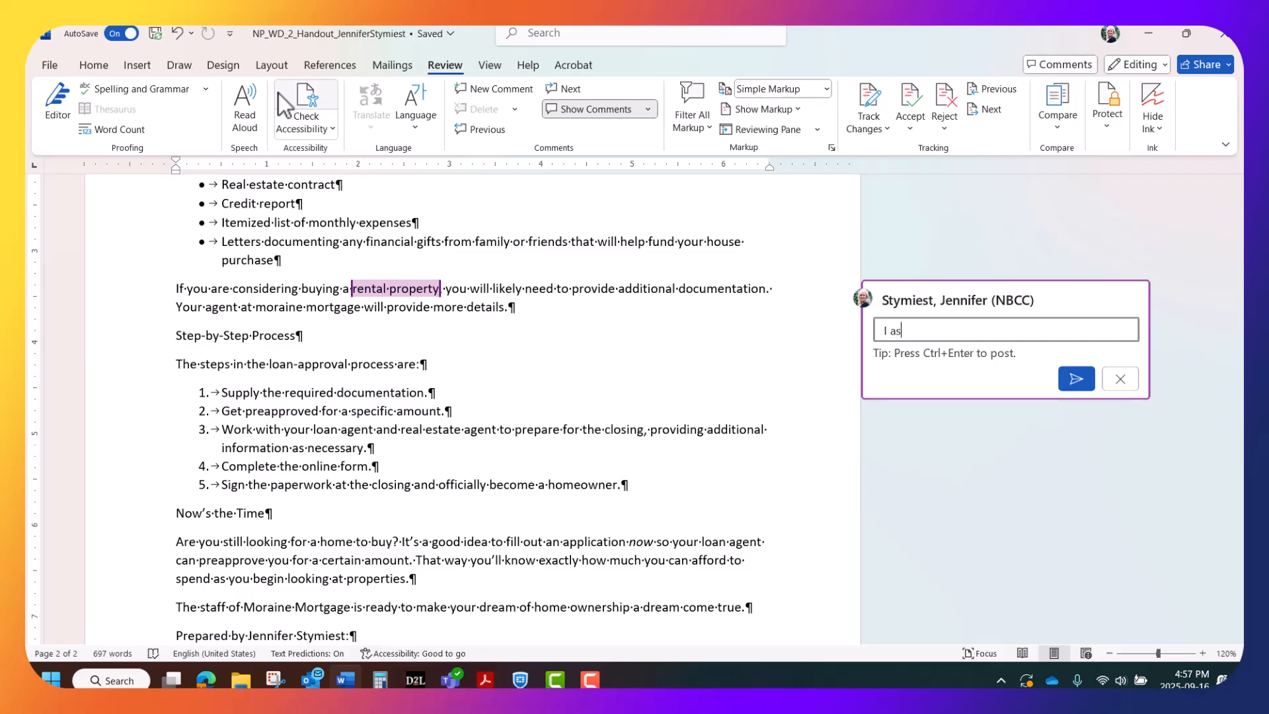
{"action": "type", "text": "sumed you didn't want this in all "}
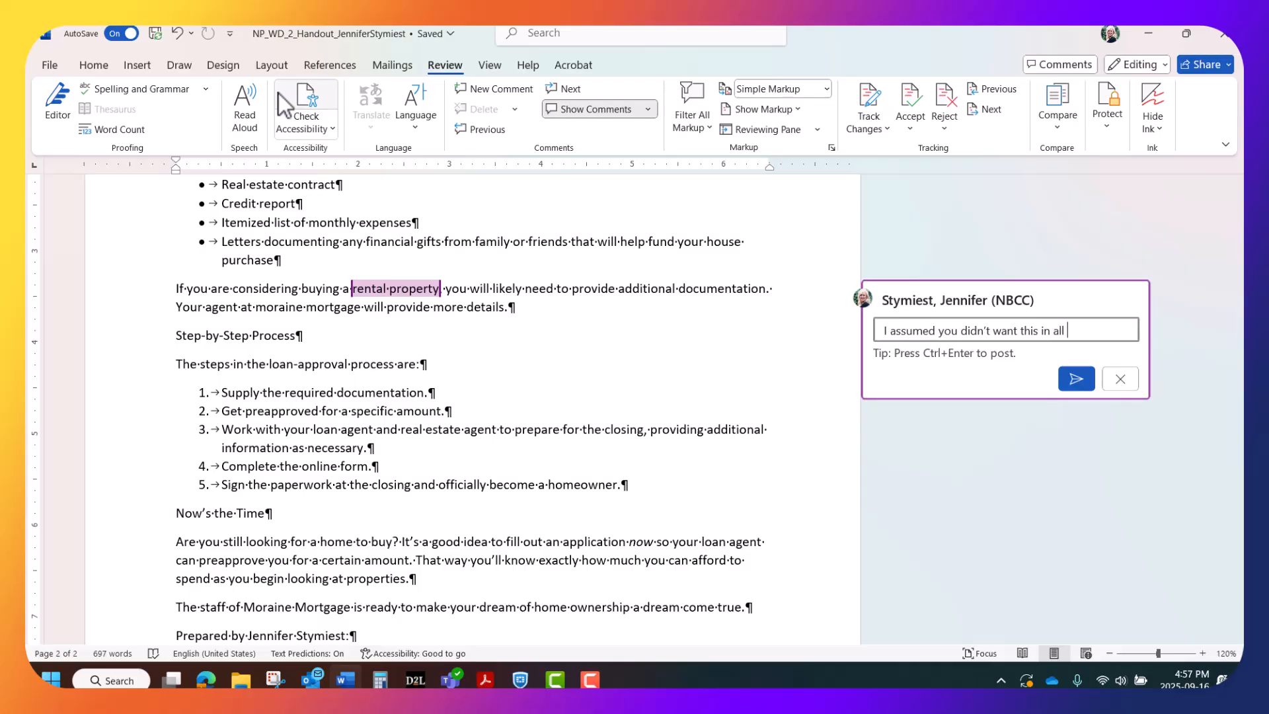
{"action": "type", "text": "uppwer"}
{"action": "key", "text": "BackSpace"}
{"action": "key", "text": "Left"}
{"action": "key", "text": "BackSpace"}
{"action": "key", "text": "Right"}
{"action": "type", "text": "rcase letters"}
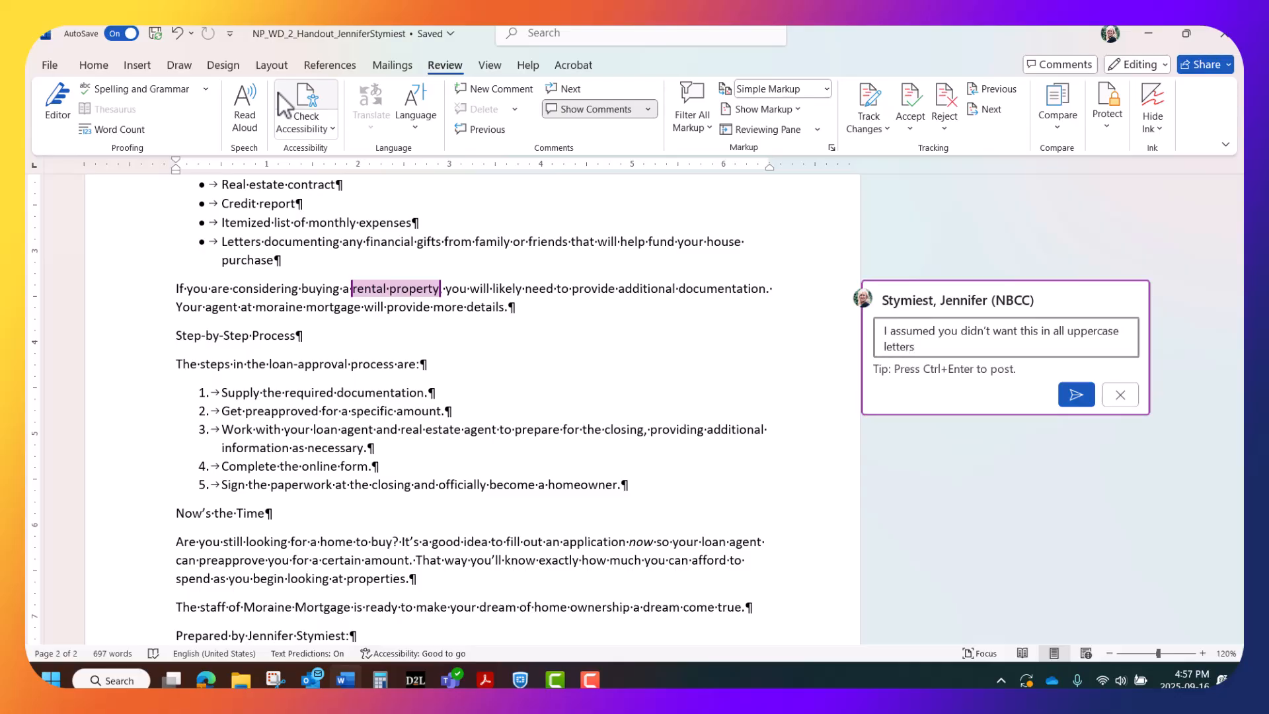
{"action": "type", "text": ", so I changed it to lowercase."}
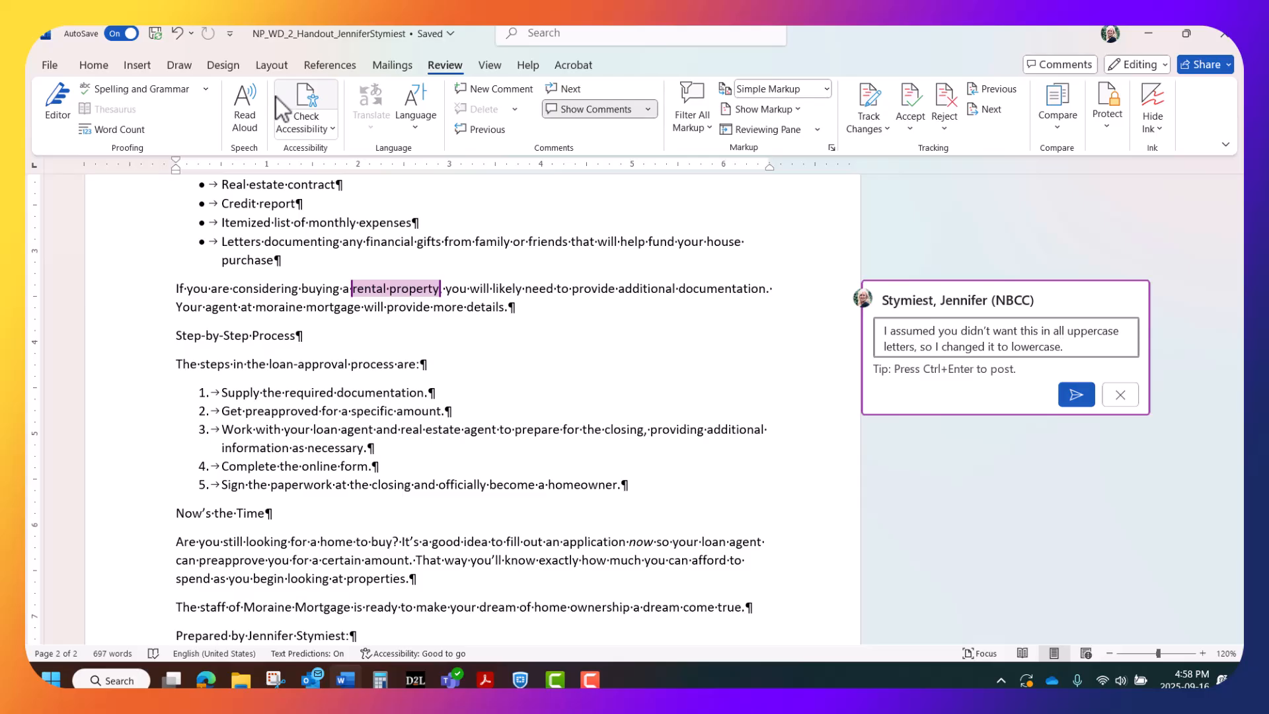
{"action": "left_click", "coordinate": [1074, 394]}
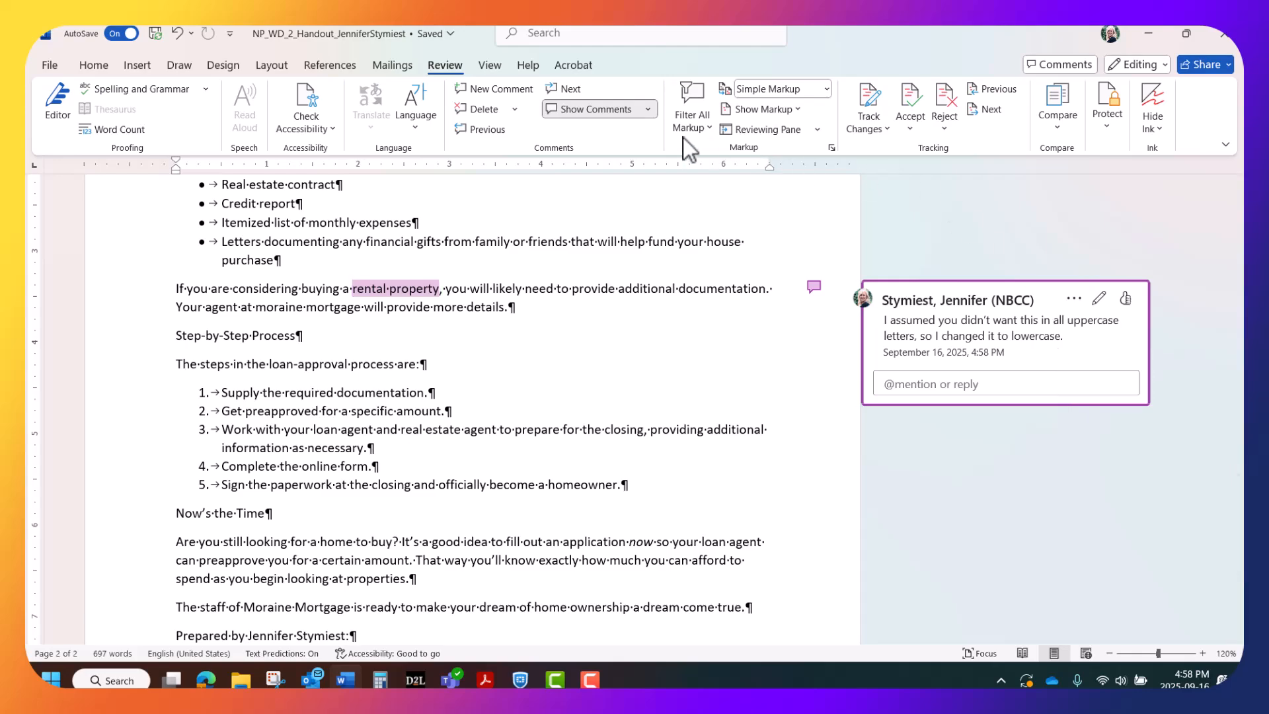
- Turn off the full display of comments and preview the comment attached to "rental property" in the text
{"action": "left_click", "coordinate": [614, 109]}
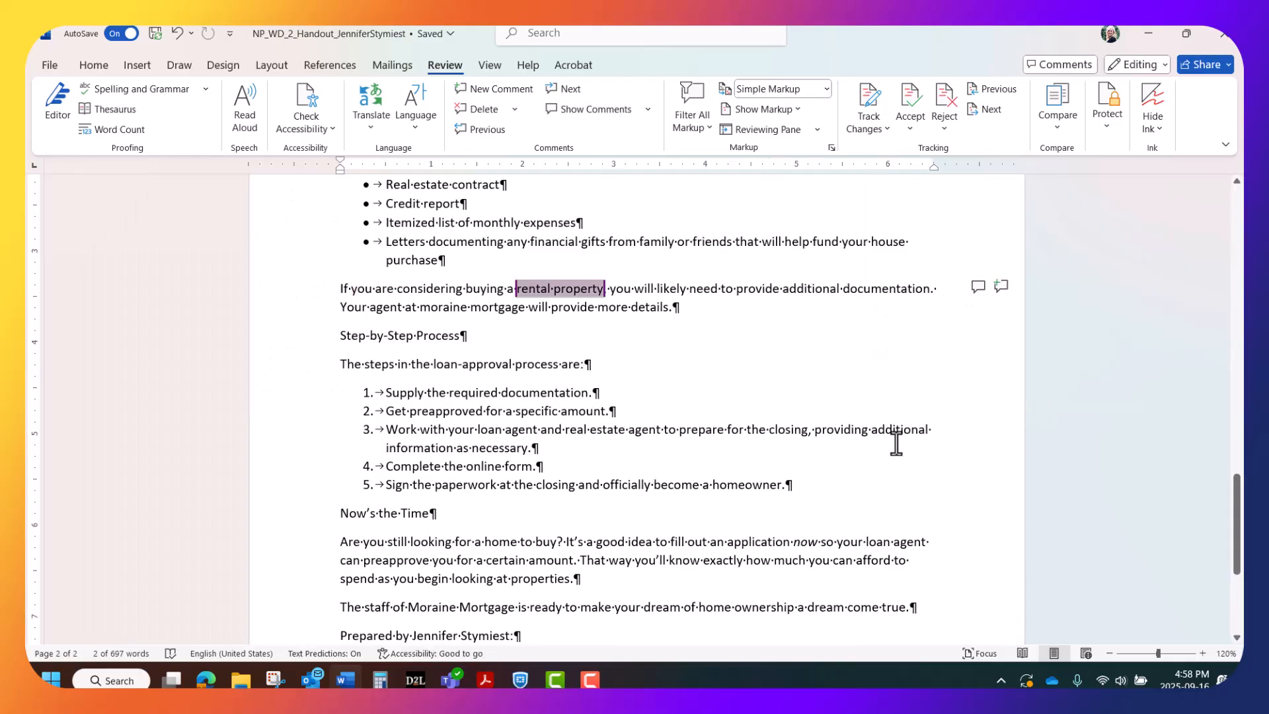
{"action": "scroll", "coordinate": [846, 474], "scroll_direction": "up", "scroll_amount": 5}
{"action": "scroll", "coordinate": [848, 474], "scroll_direction": "up", "scroll_amount": 3}
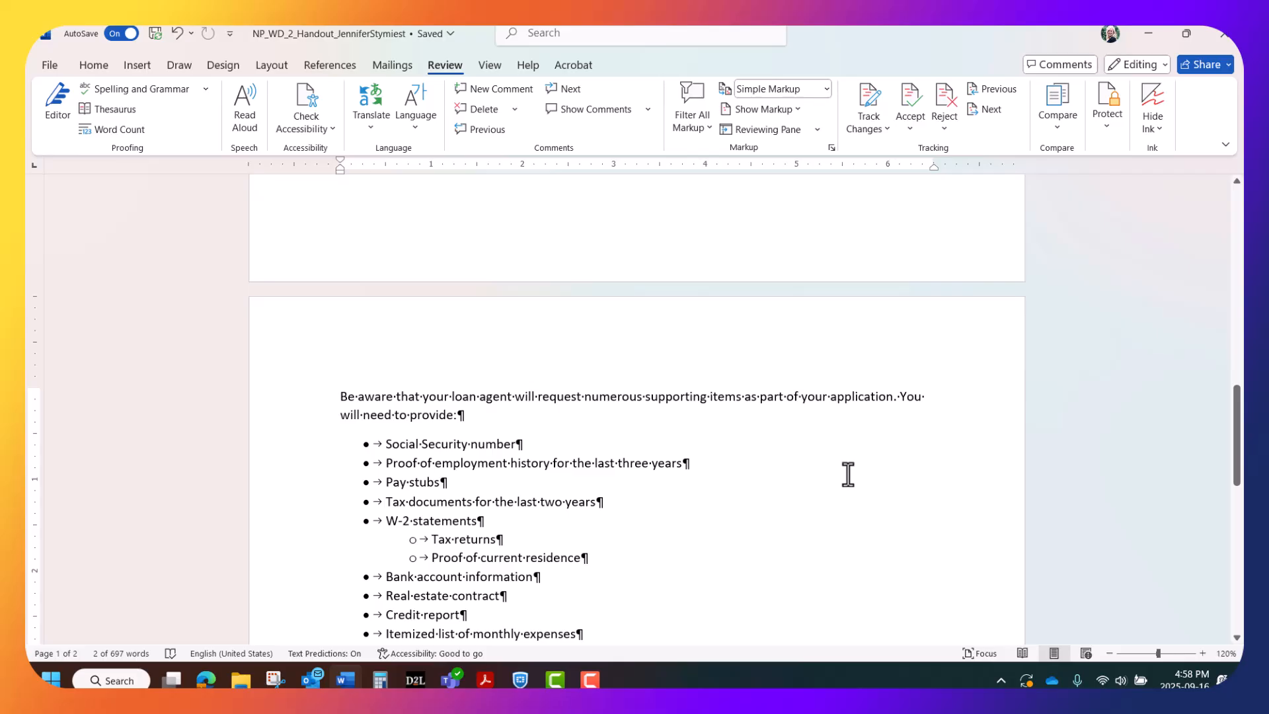
{"action": "scroll", "coordinate": [848, 474], "scroll_direction": "down", "scroll_amount": 5}
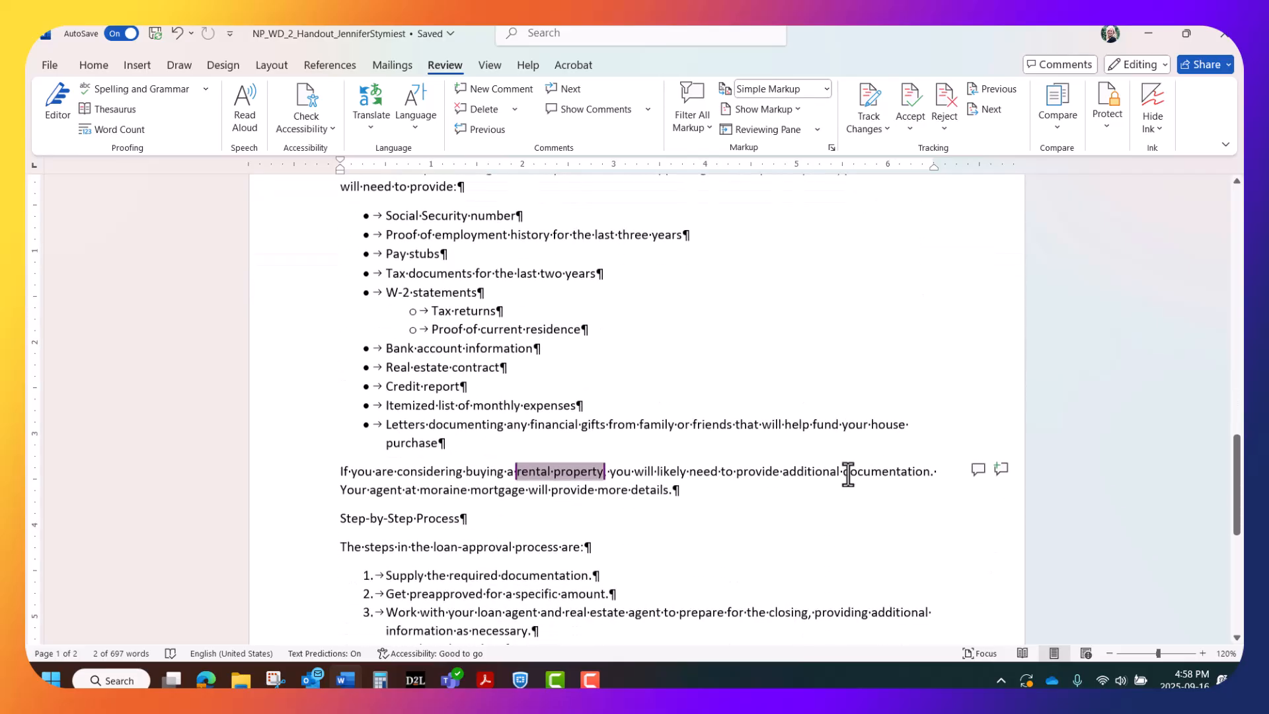
{"action": "mouse_move", "coordinate": [577, 470]}
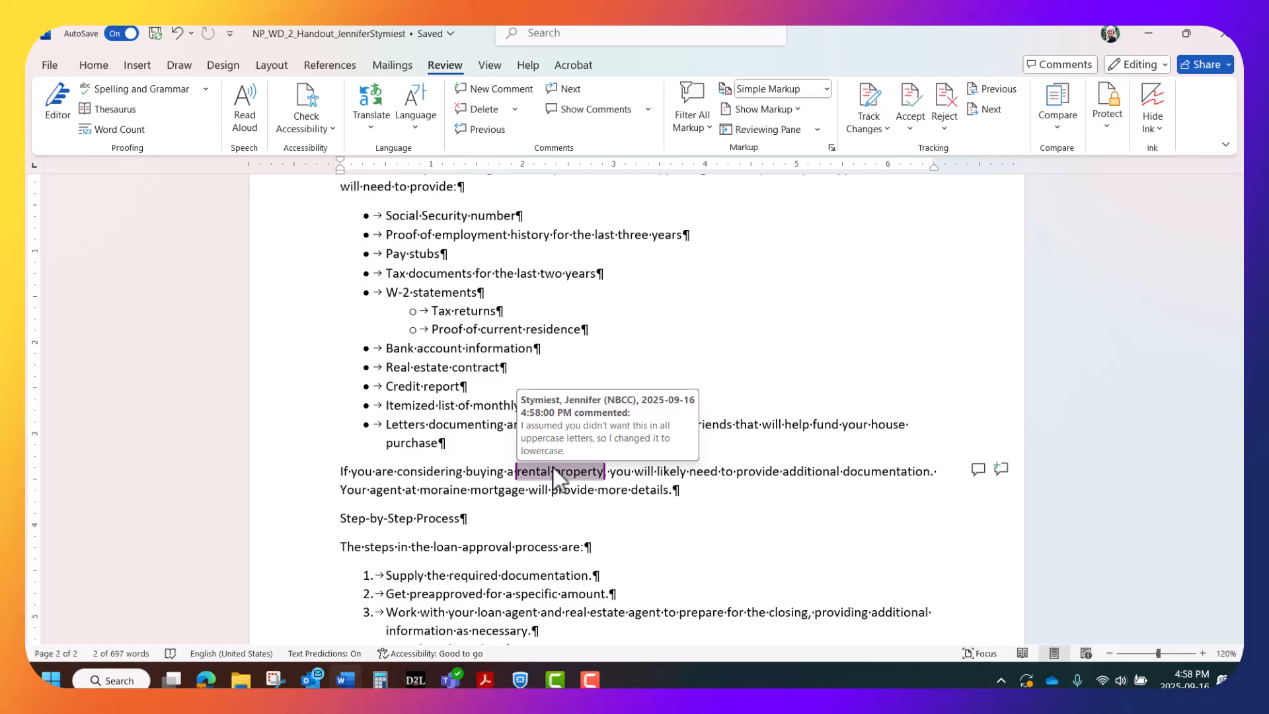
{"action": "left_click", "coordinate": [486, 538]}
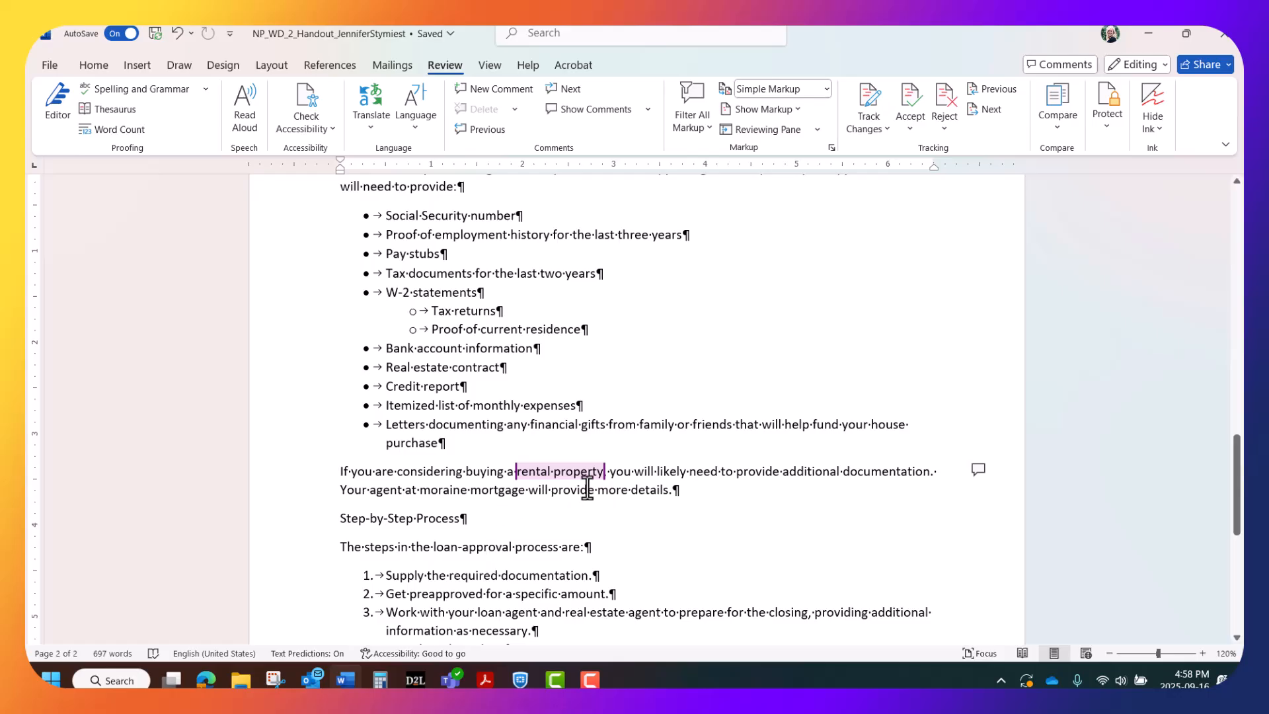
- Move the numbered item "Complete the online form." to the start of the loan-approval steps list
{"action": "scroll", "coordinate": [587, 489], "scroll_direction": "down", "scroll_amount": 5}
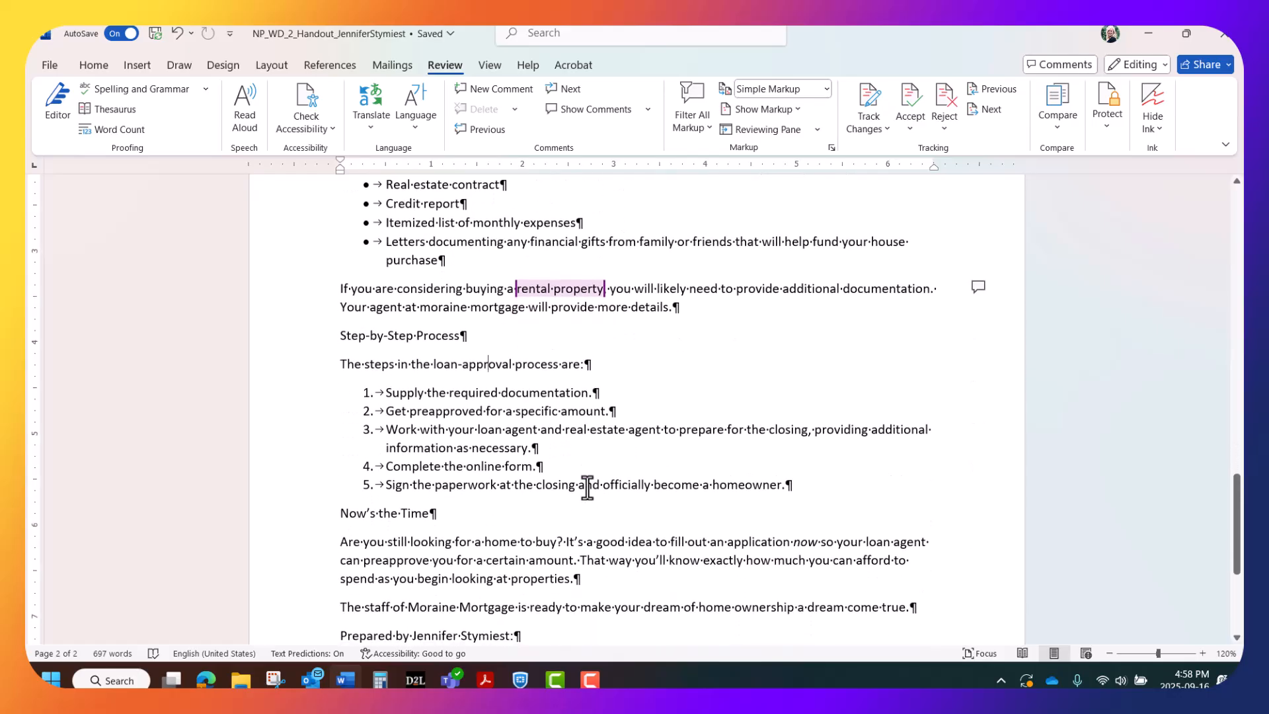
{"action": "scroll", "coordinate": [587, 489], "scroll_direction": "down", "scroll_amount": 3}
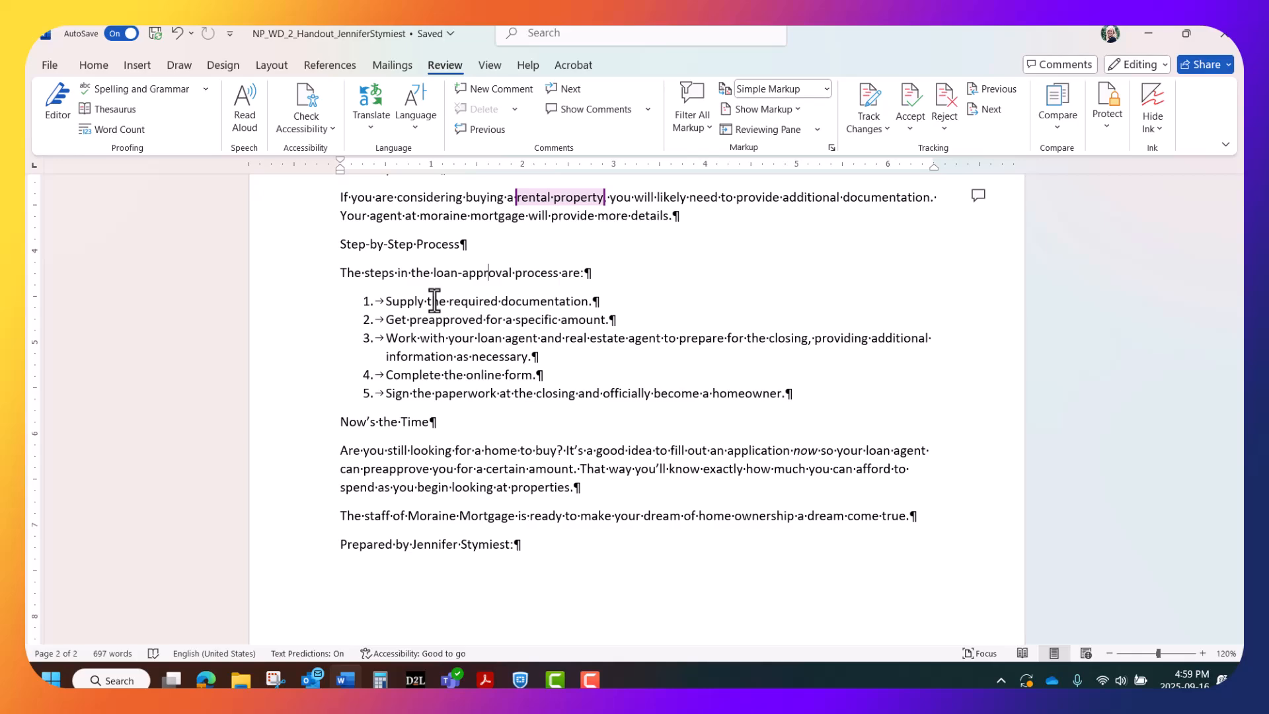
{"action": "double_click", "coordinate": [439, 374]}
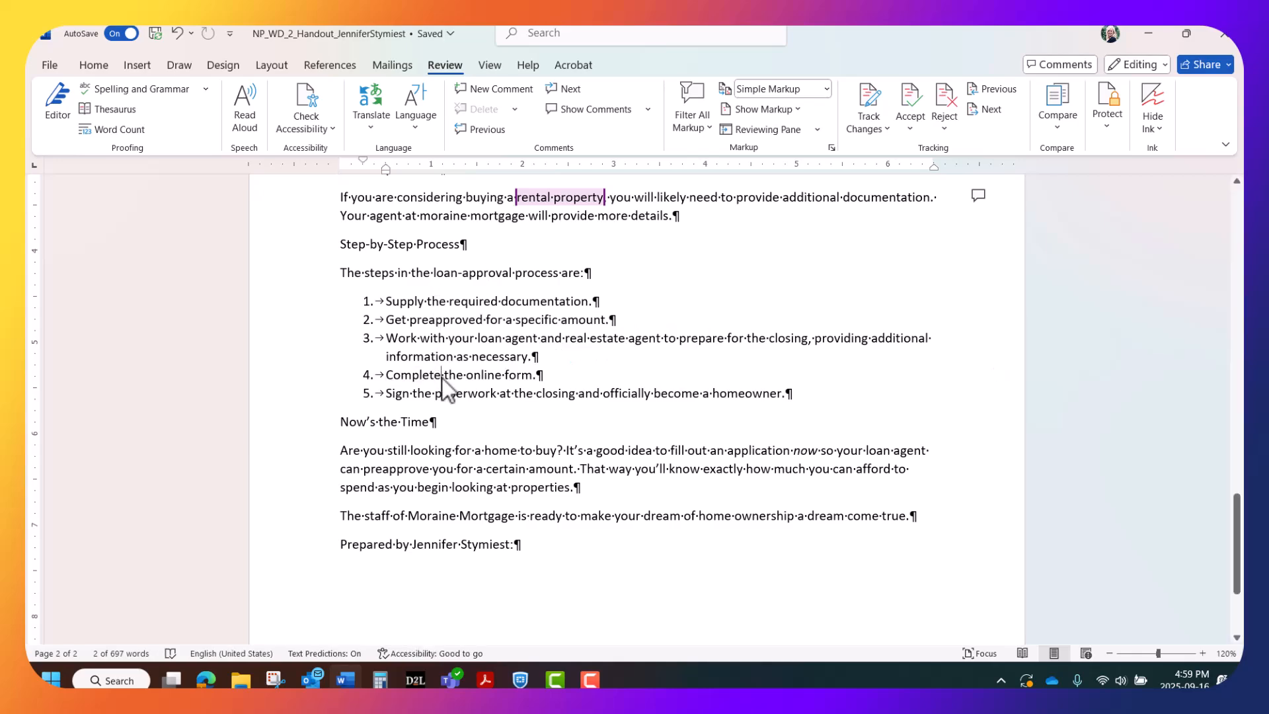
{"action": "triple_click", "coordinate": [440, 375]}
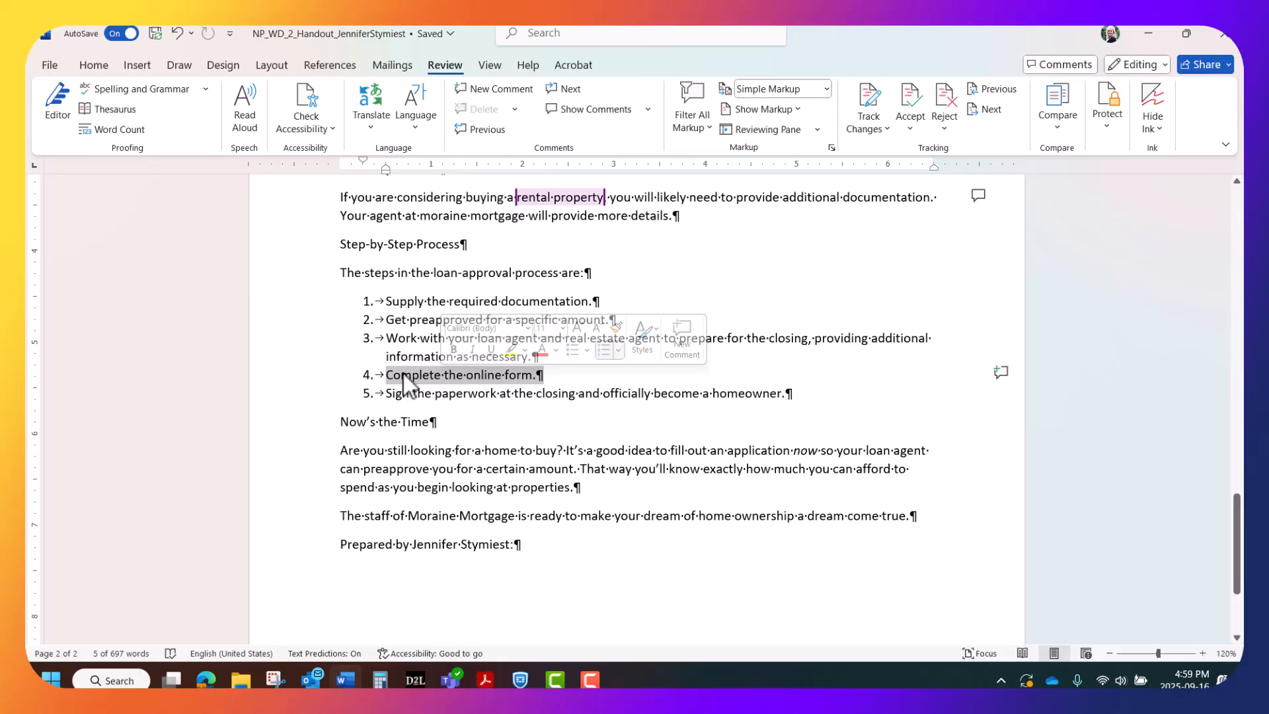
{"action": "left_click_drag", "start_coordinate": [403, 374], "coordinate": [387, 311]}
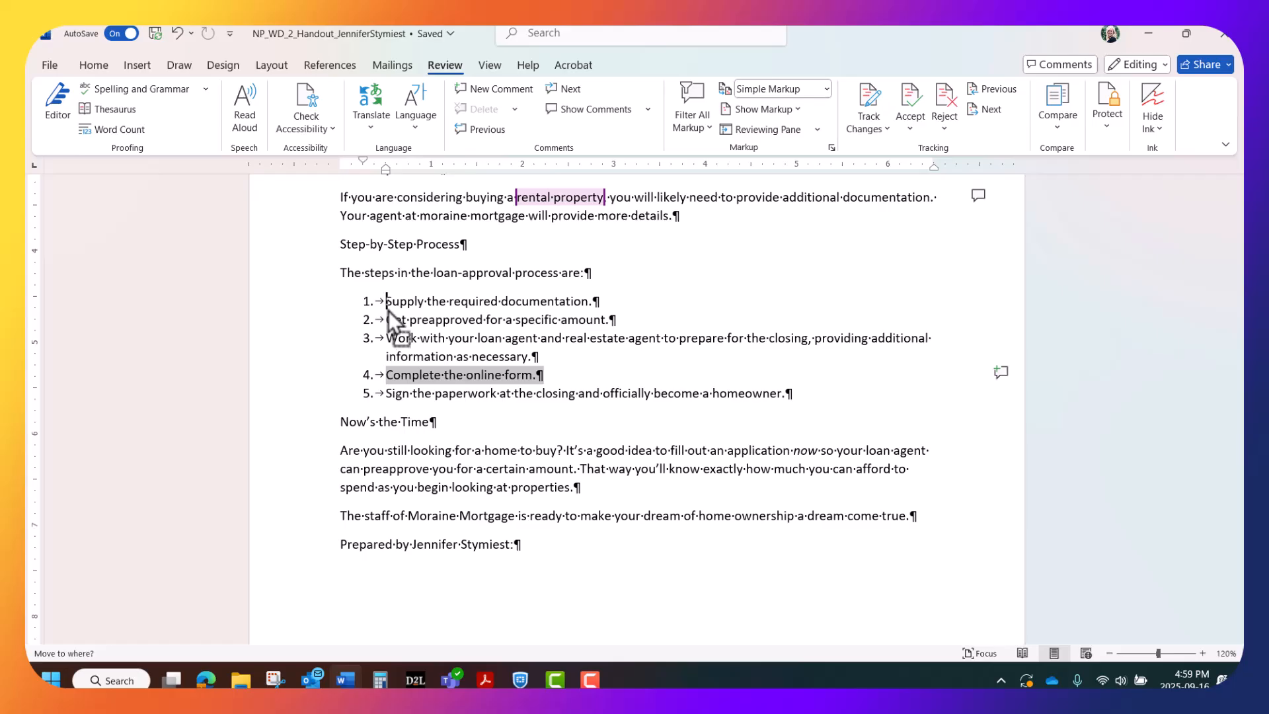
{"action": "left_click_drag", "start_coordinate": [387, 310], "coordinate": [387, 311]}
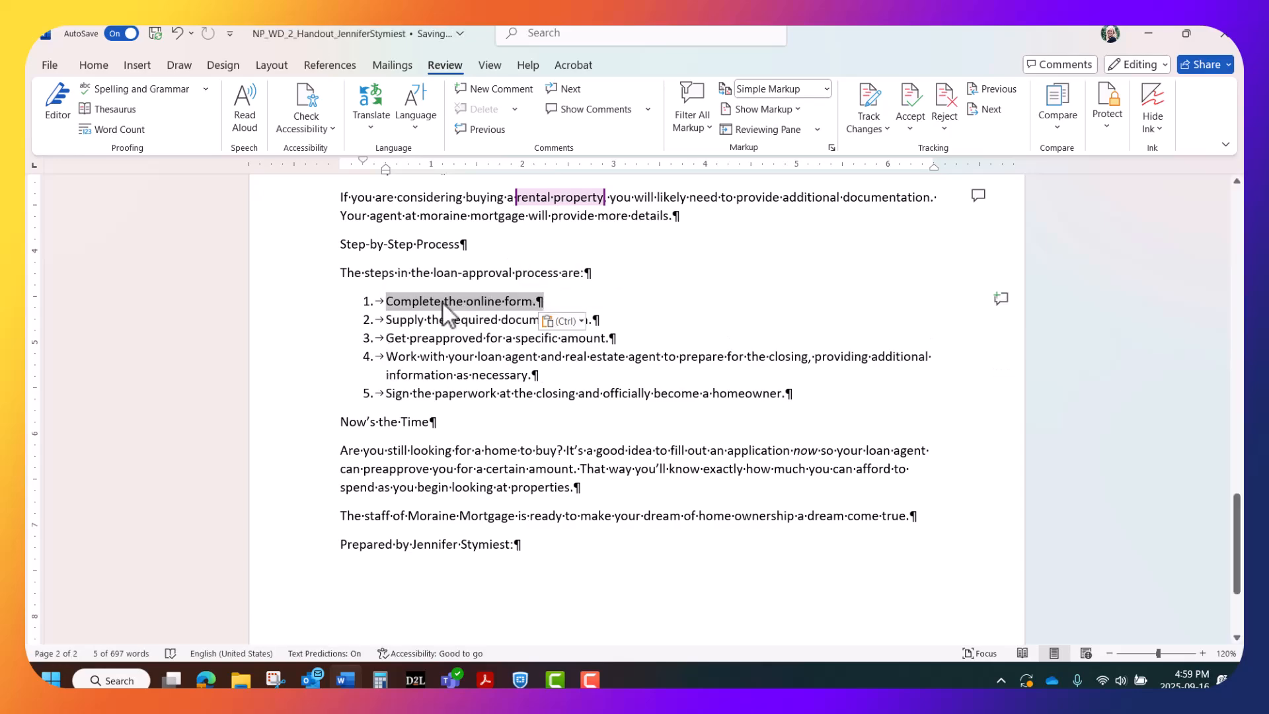
{"action": "left_click", "coordinate": [400, 307]}
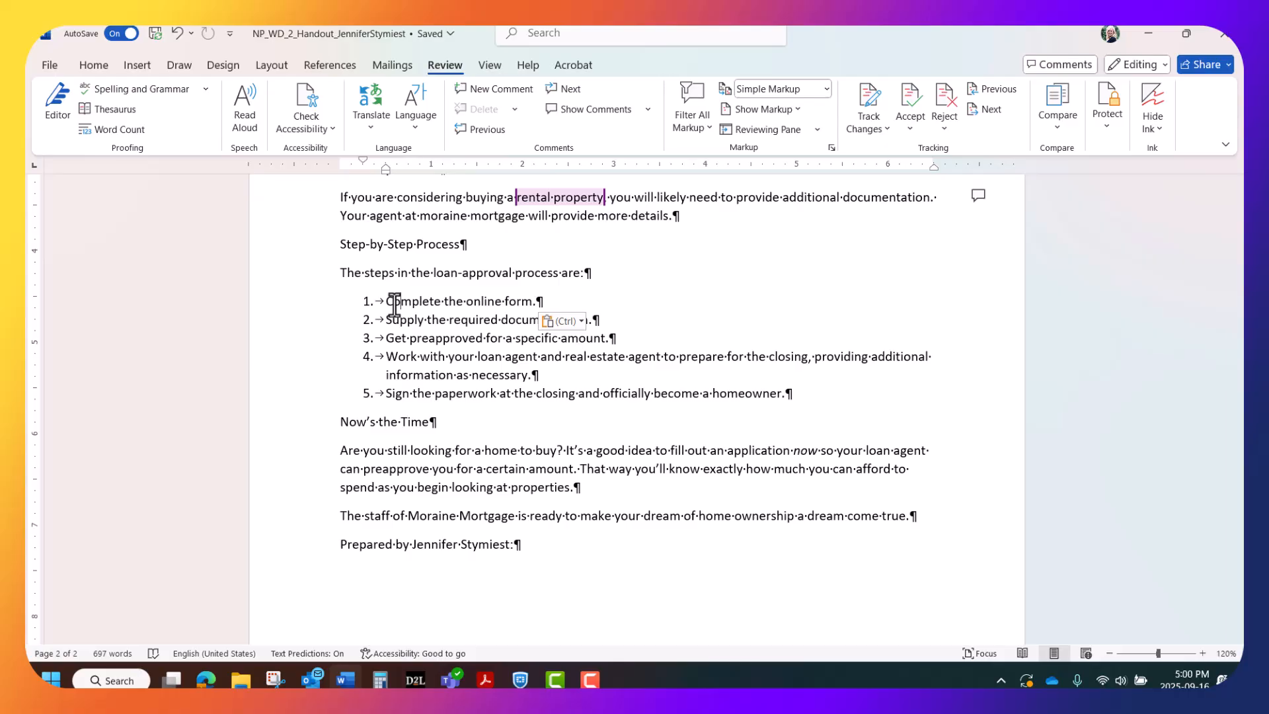
- Move the sentence "Make an appointment to start your application process today." from the first body paragraph to the end of the "The staff of Moraine Mortgage" paragraph
{"action": "left_click", "coordinate": [93, 65]}
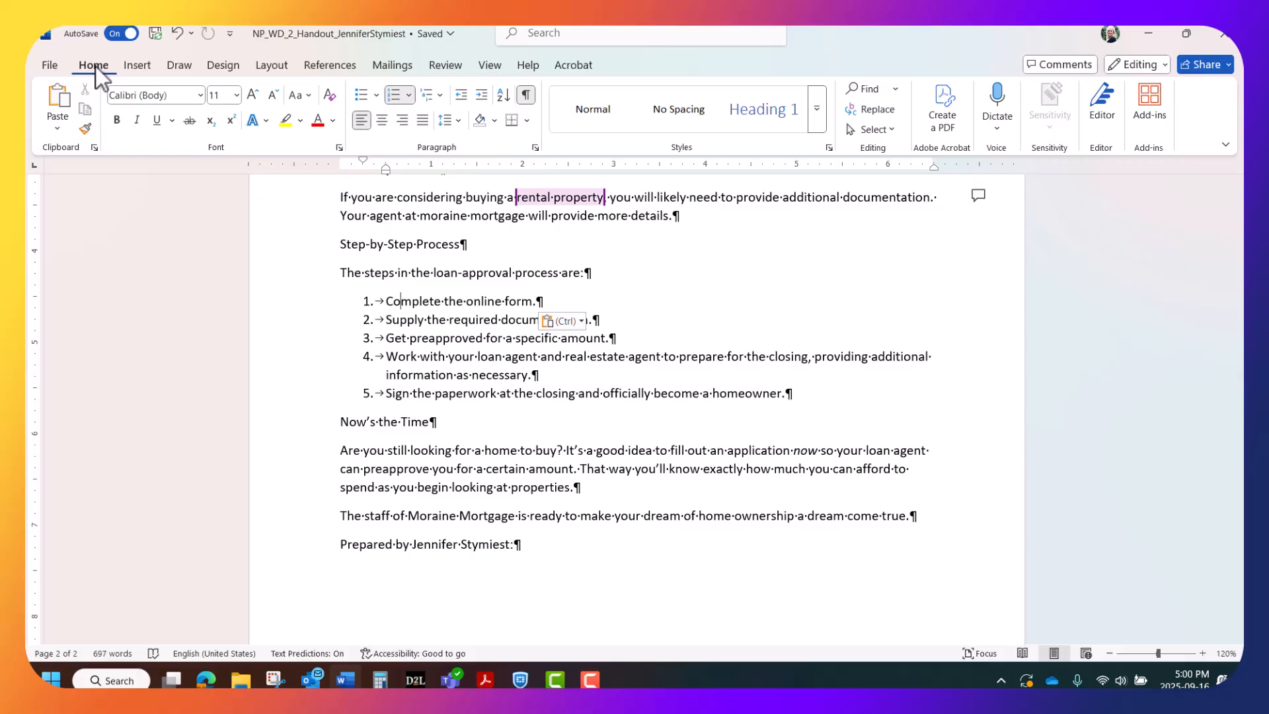
{"action": "scroll", "coordinate": [600, 452], "scroll_direction": "up", "scroll_amount": 4}
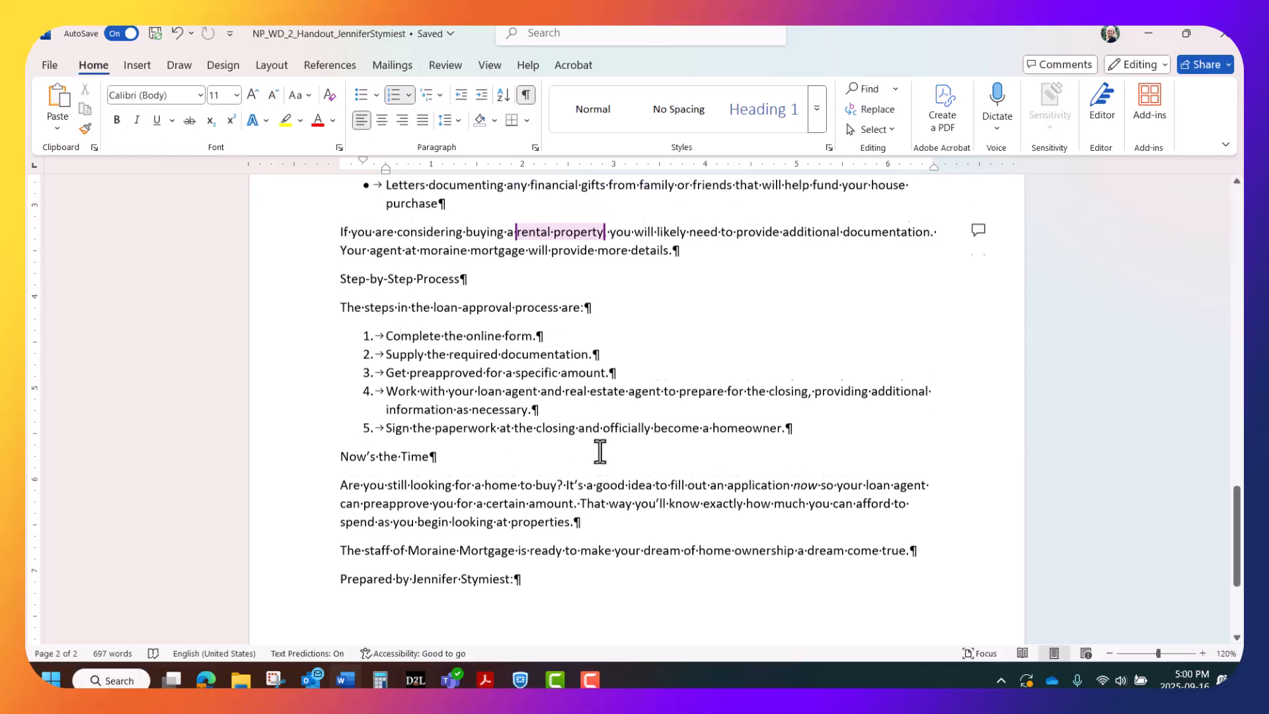
{"action": "scroll", "coordinate": [600, 452], "scroll_direction": "up", "scroll_amount": 12}
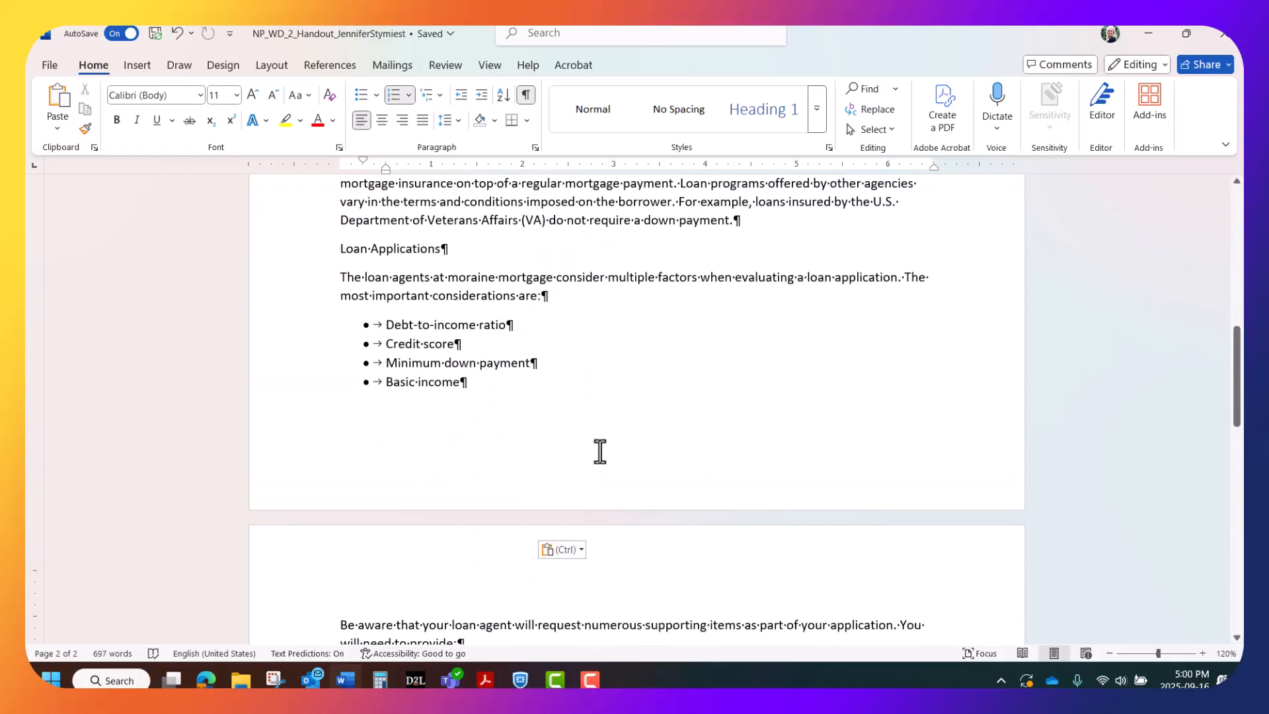
{"action": "scroll", "coordinate": [601, 452], "scroll_direction": "up", "scroll_amount": 9}
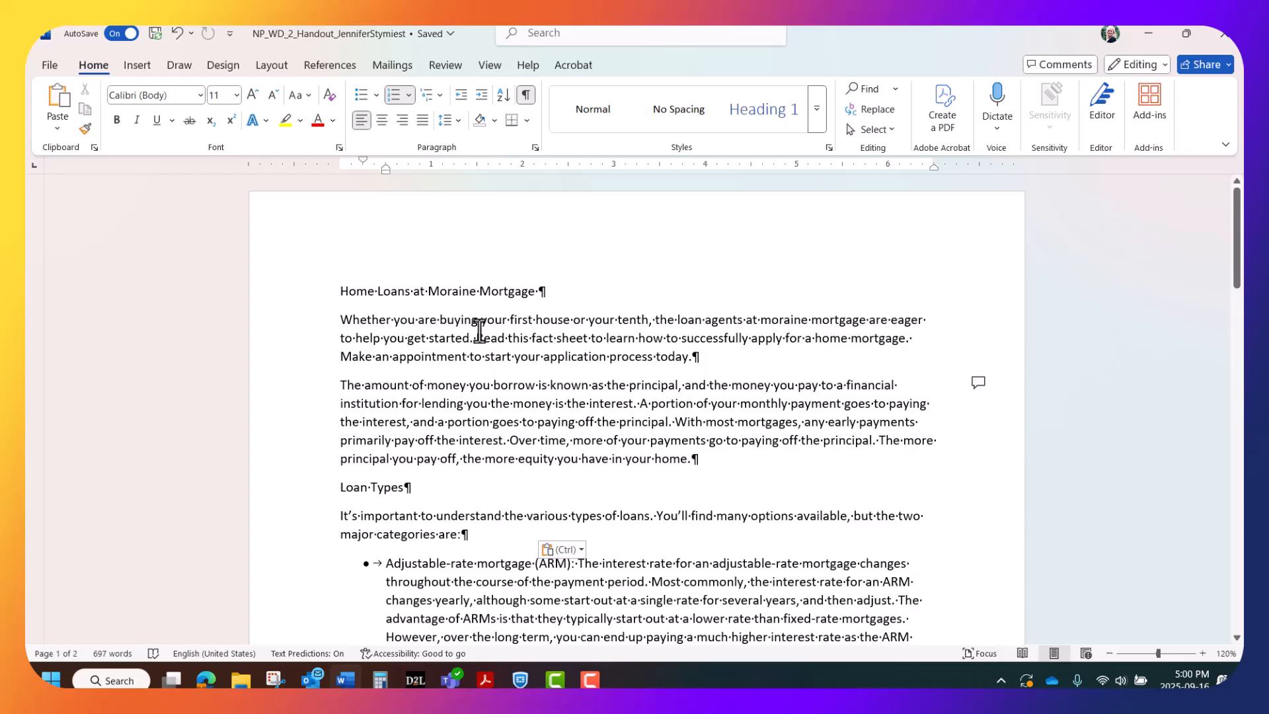
{"action": "left_click", "coordinate": [442, 363], "text": "ctrl"}
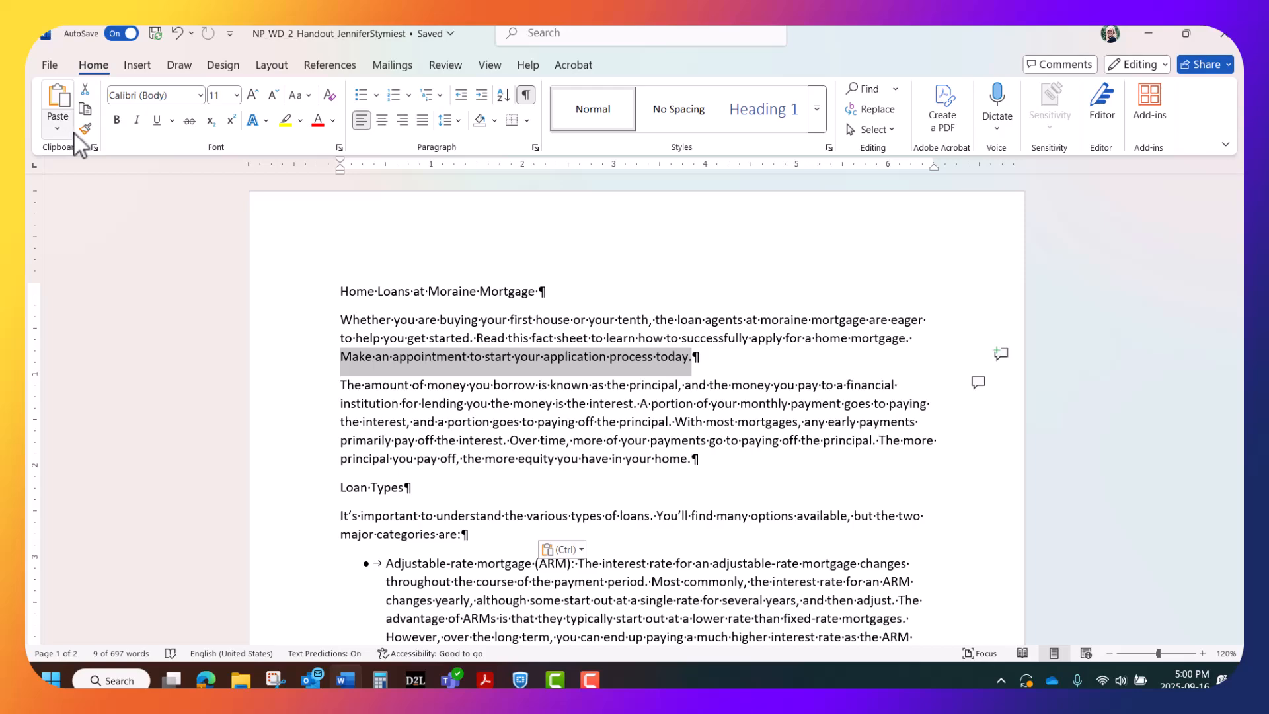
{"action": "left_click", "coordinate": [86, 94]}
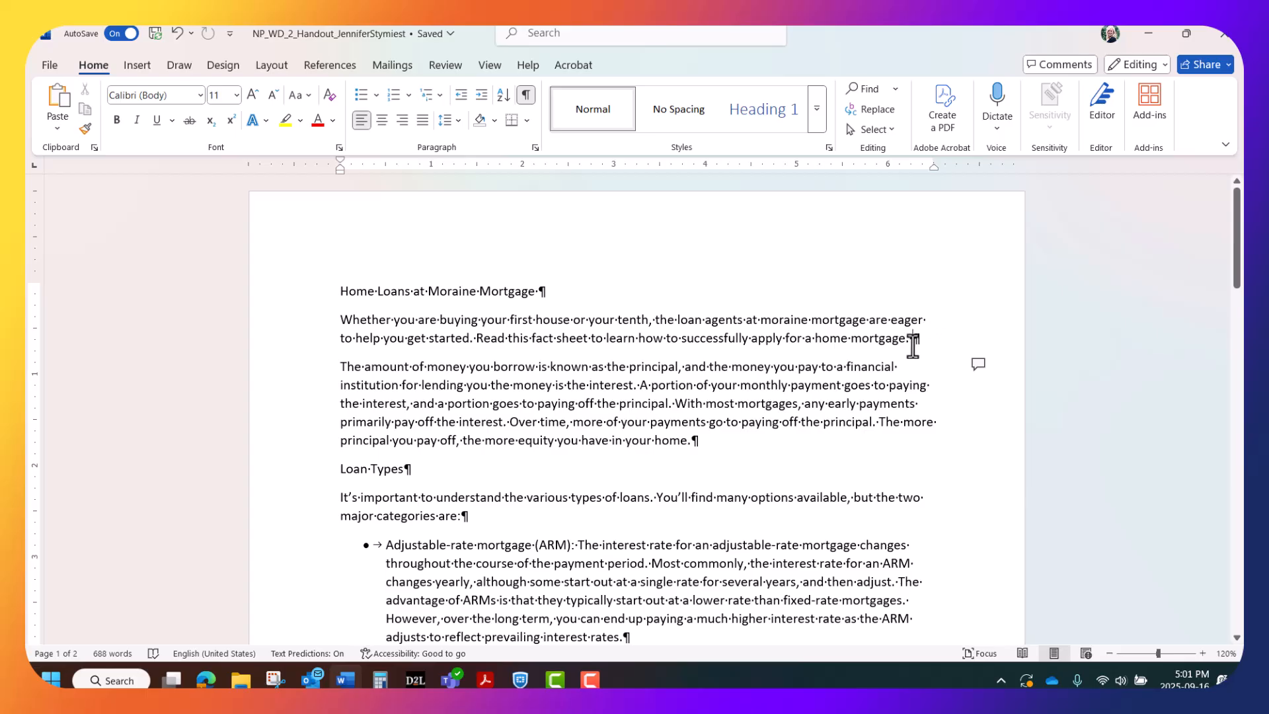
{"action": "key", "text": "ctrl+z"}
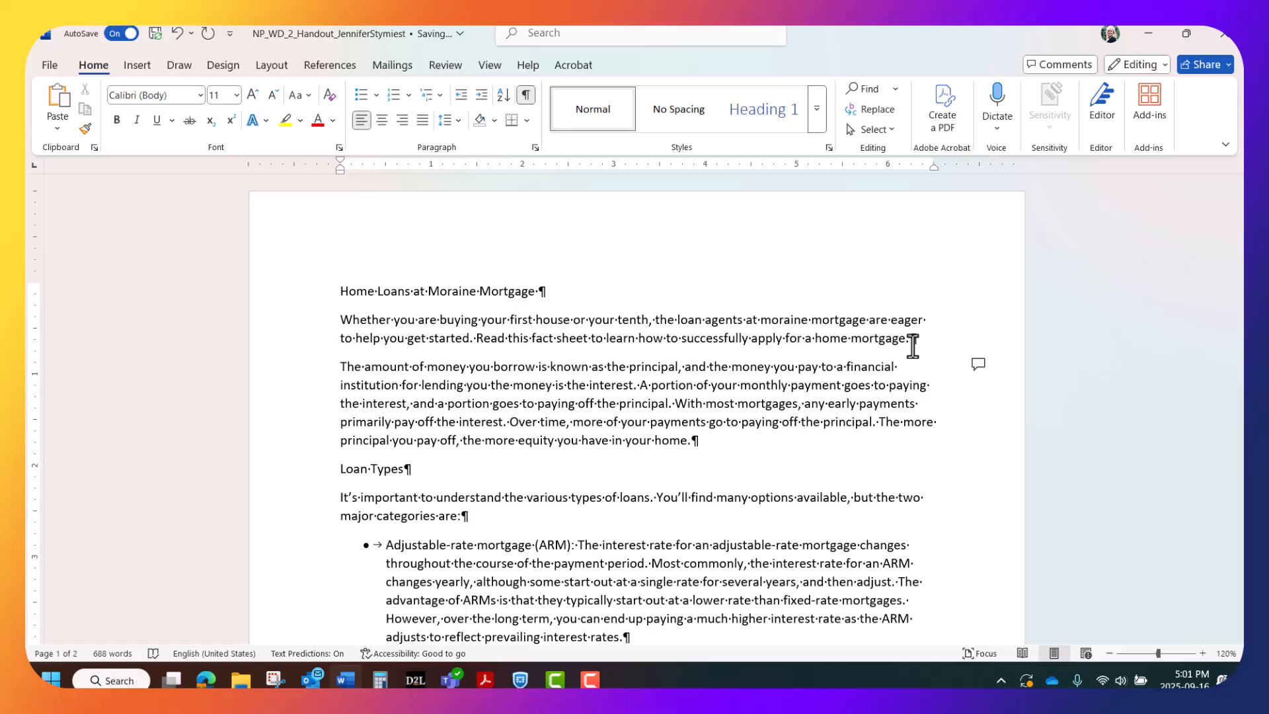
{"action": "scroll", "coordinate": [858, 437], "scroll_direction": "down", "scroll_amount": 10}
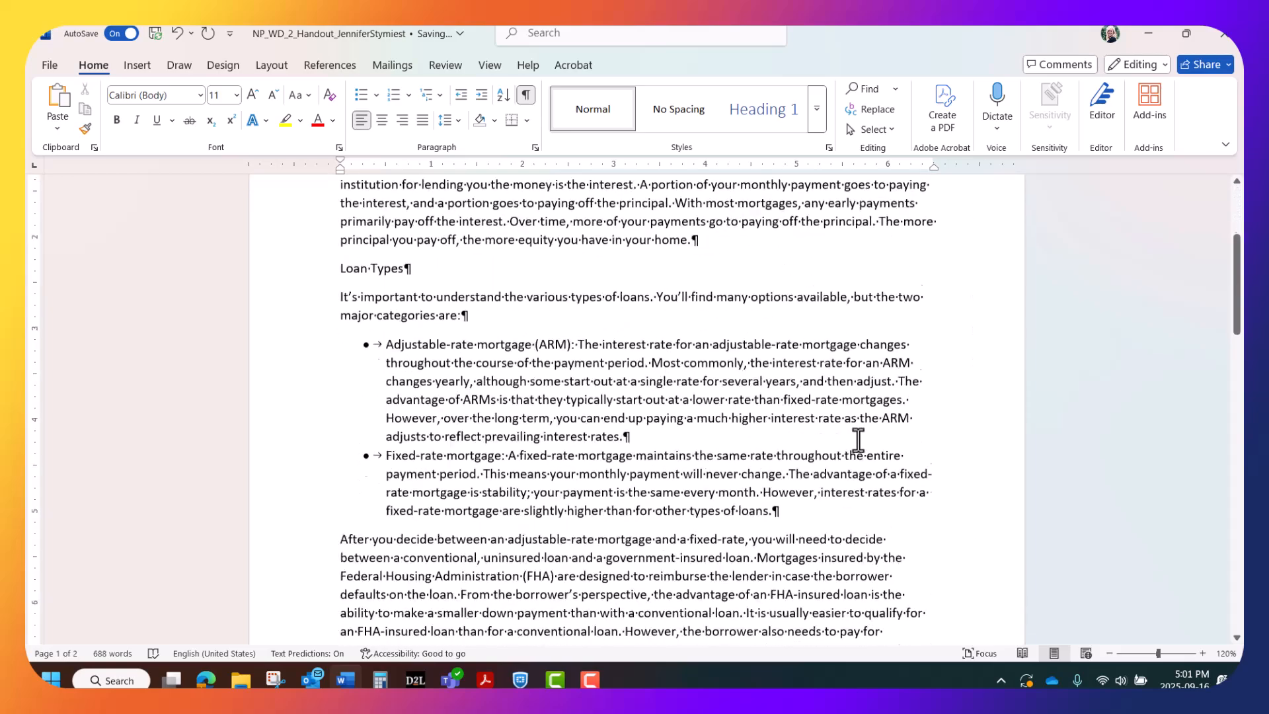
{"action": "scroll", "coordinate": [858, 440], "scroll_direction": "down", "scroll_amount": 10}
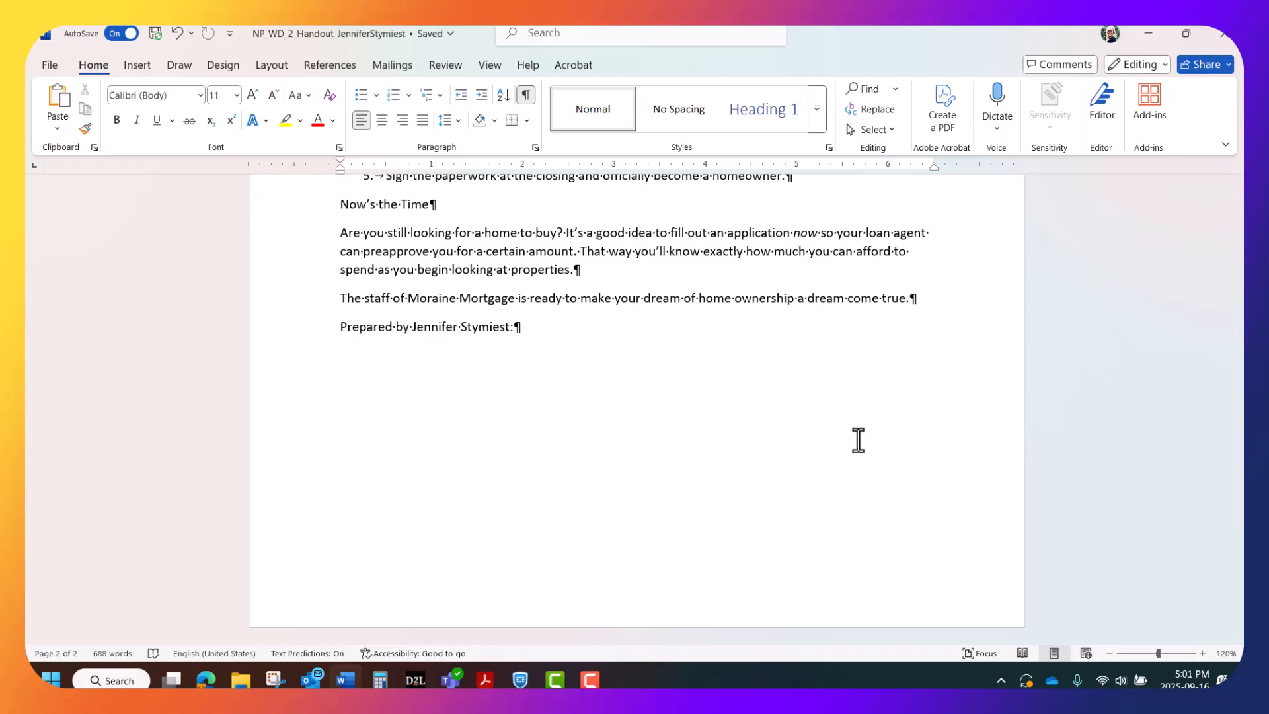
{"action": "left_click", "coordinate": [910, 298]}
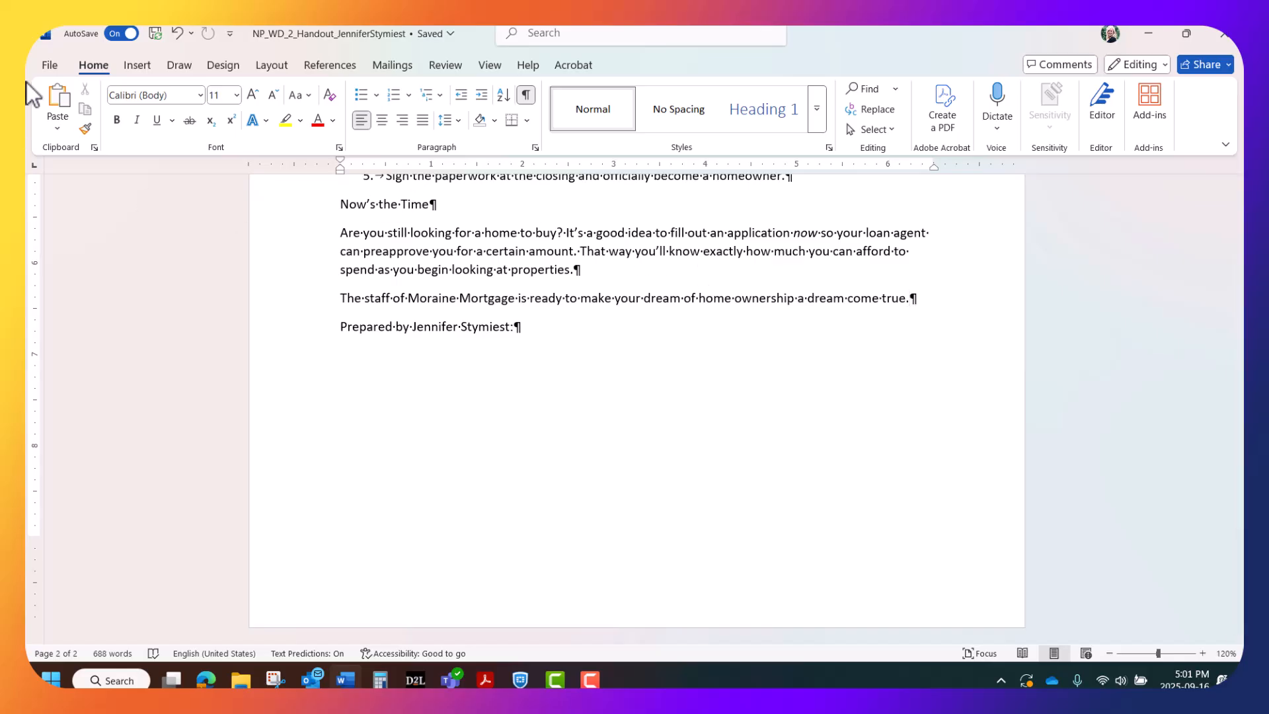
{"action": "left_click", "coordinate": [59, 96]}
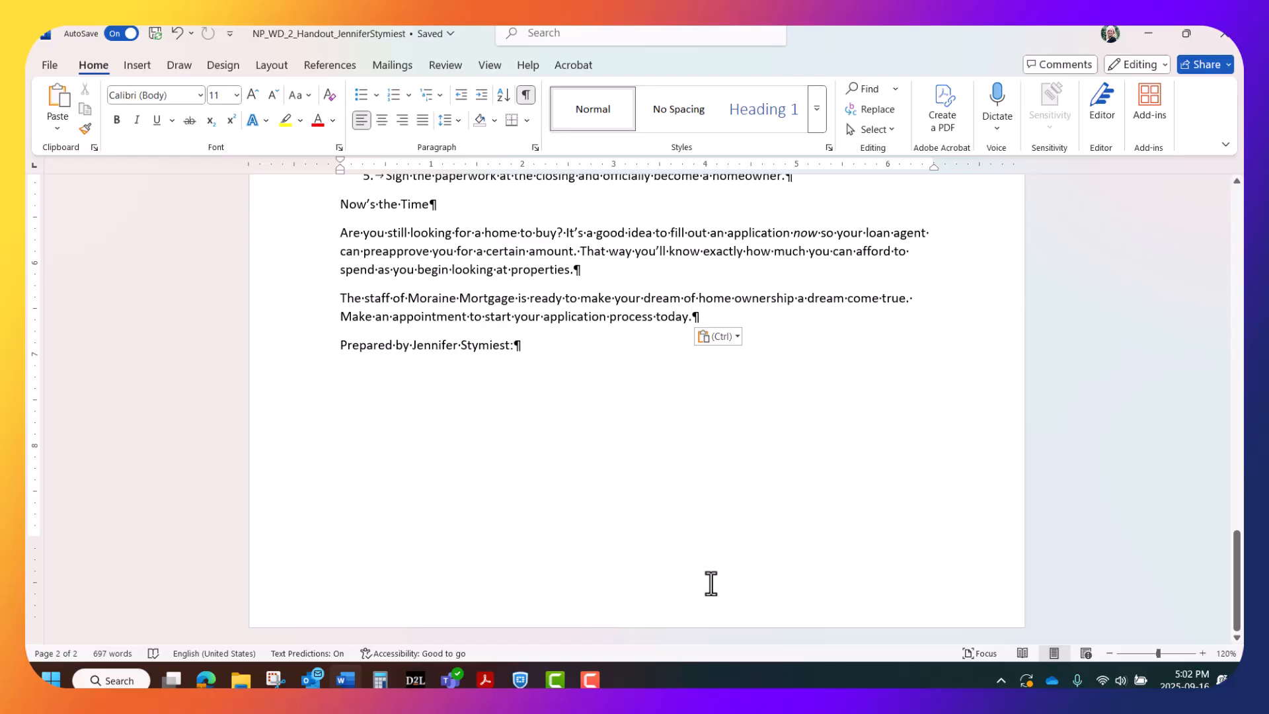
- Copy the sentence starting "It's a good idea to fill out an application" under Now's the Time, and create a blank document
{"action": "scroll", "coordinate": [711, 582], "scroll_direction": "up", "scroll_amount": 1}
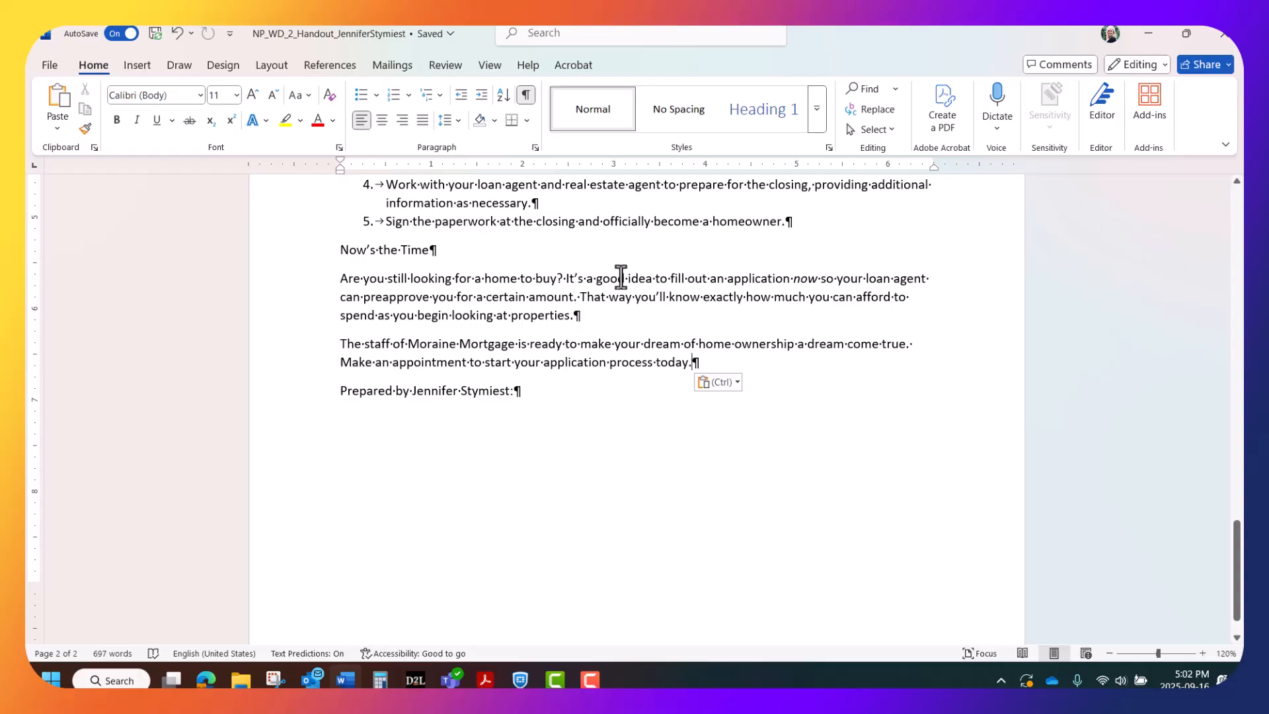
{"action": "left_click", "coordinate": [699, 279], "text": "ctrl"}
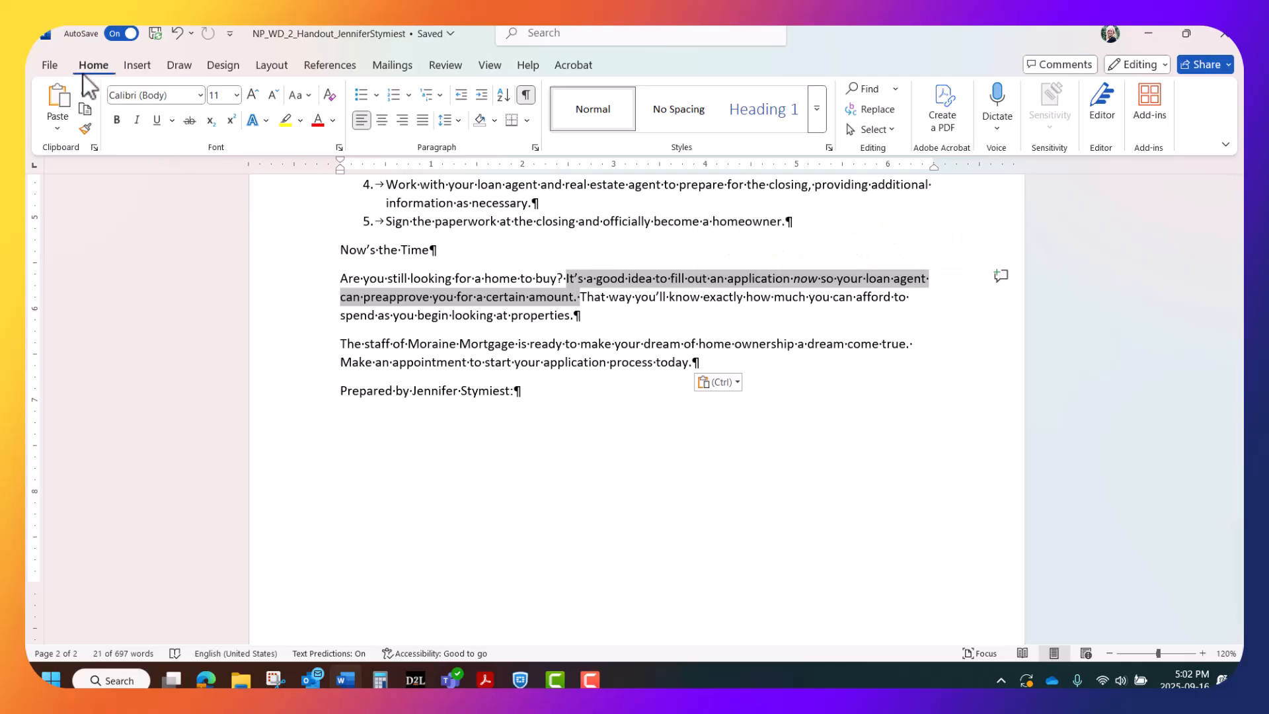
{"action": "left_click", "coordinate": [85, 109]}
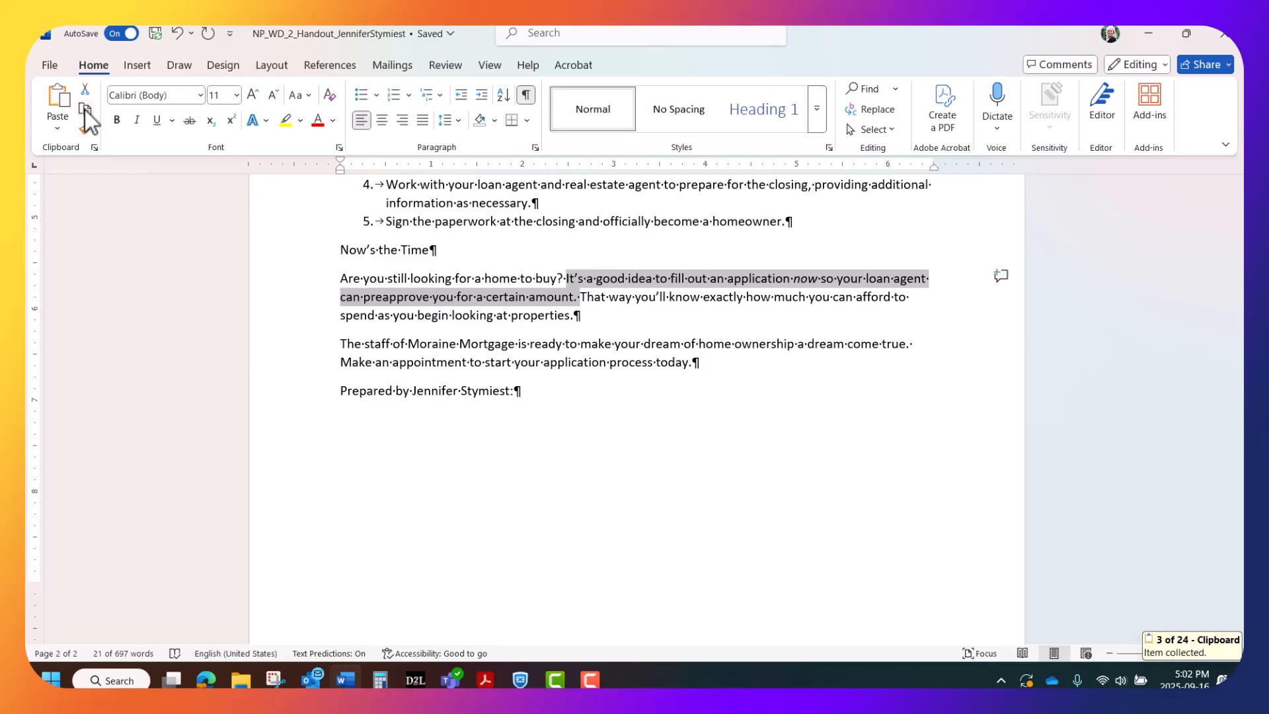
{"action": "left_click", "coordinate": [50, 65]}
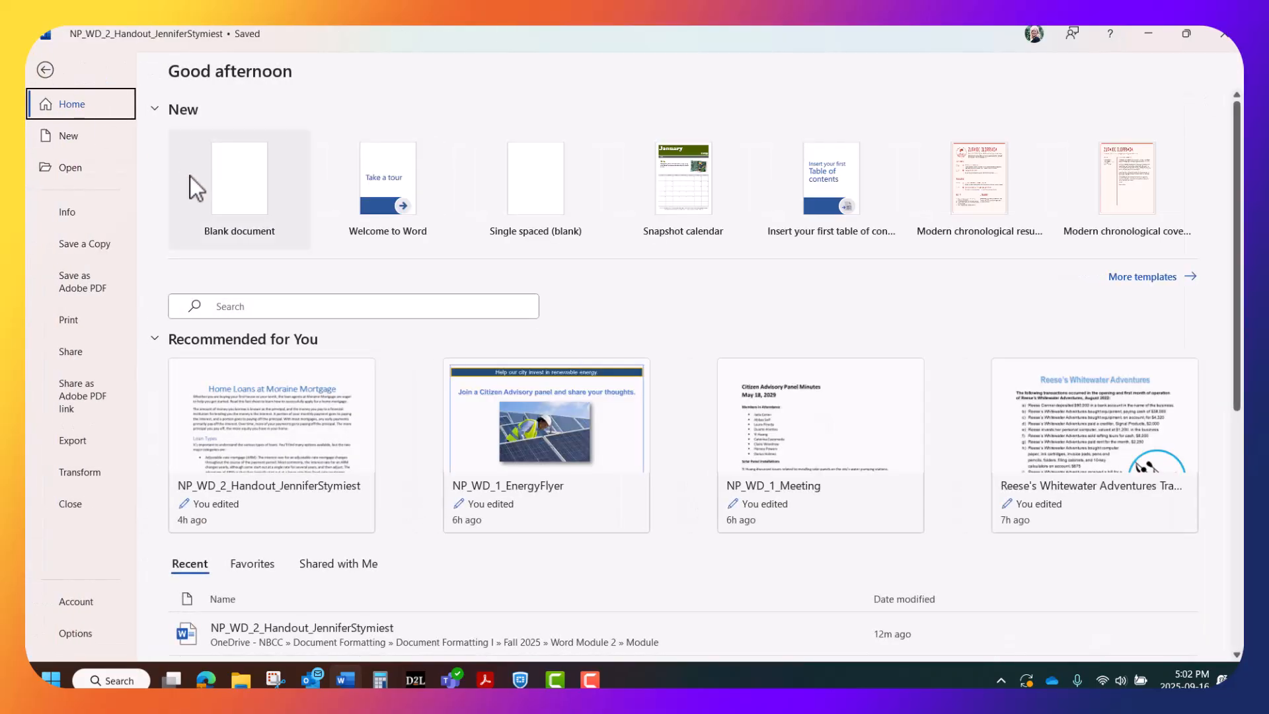
{"action": "left_click", "coordinate": [246, 198]}
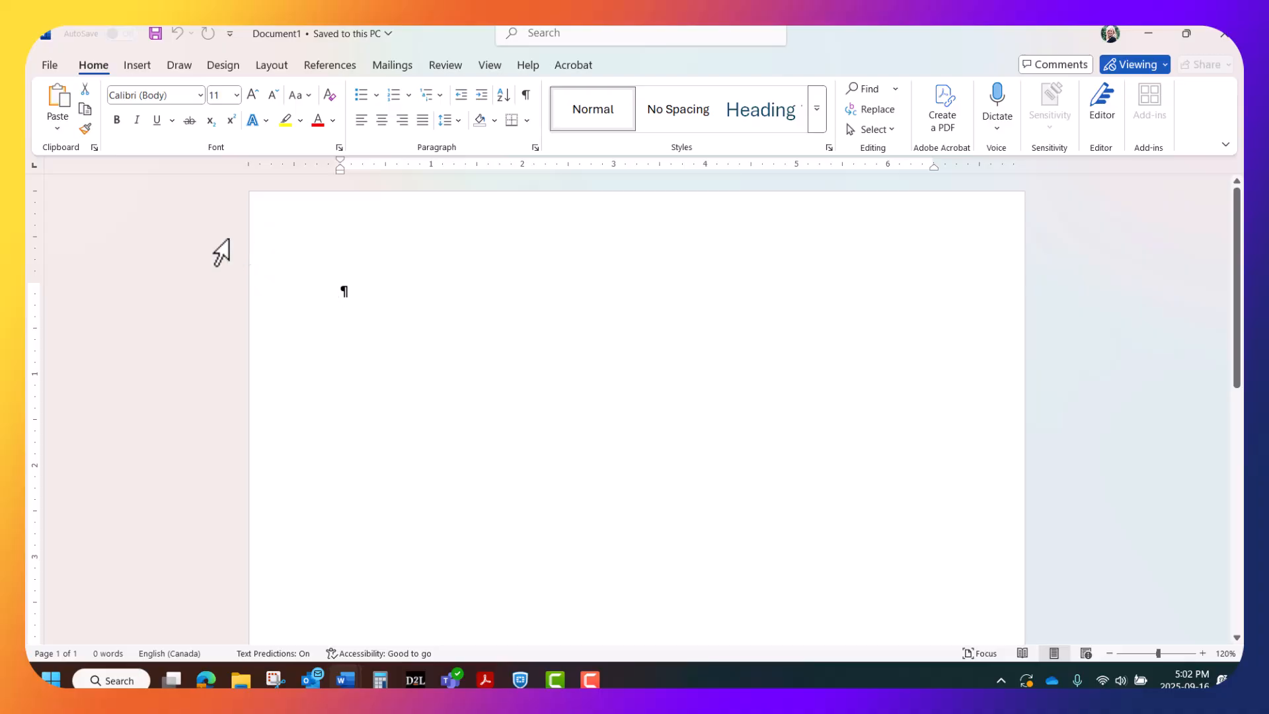
- Paste the copied "It's a good idea" sentence as text only, and the collected "Make an appointment" sentence on a new line below
{"action": "left_click", "coordinate": [95, 147]}
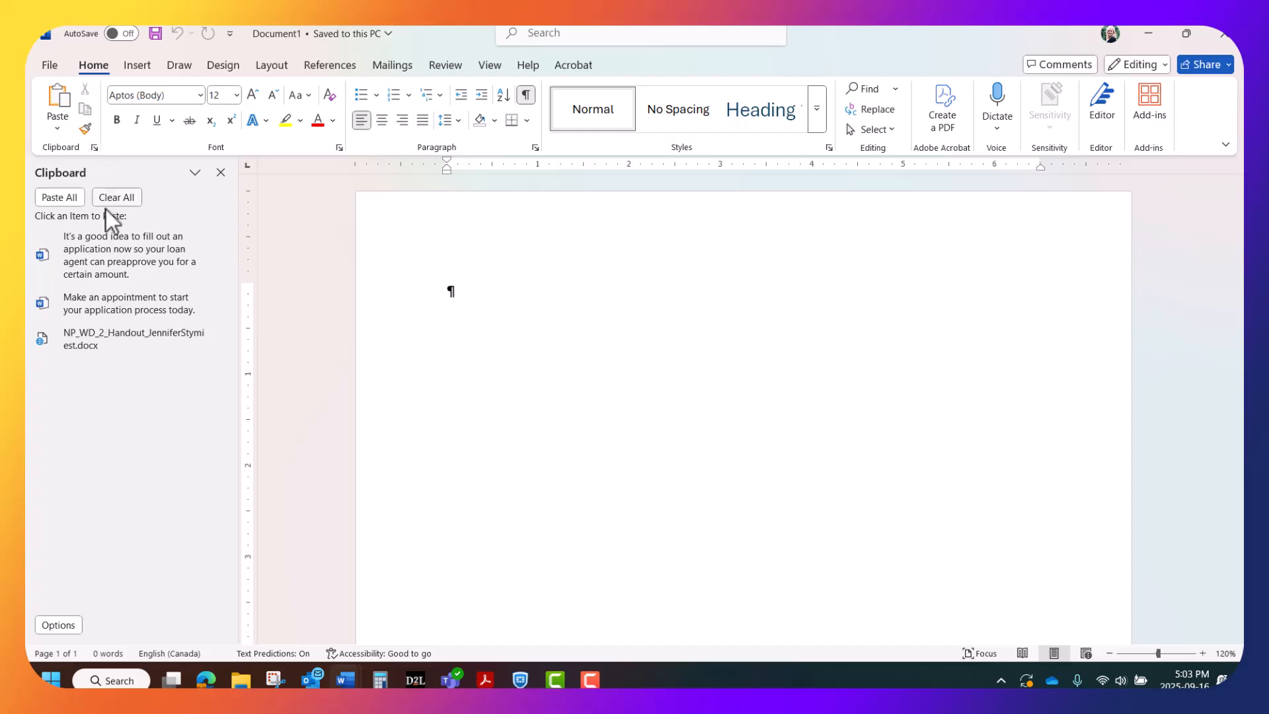
{"action": "left_click", "coordinate": [111, 247]}
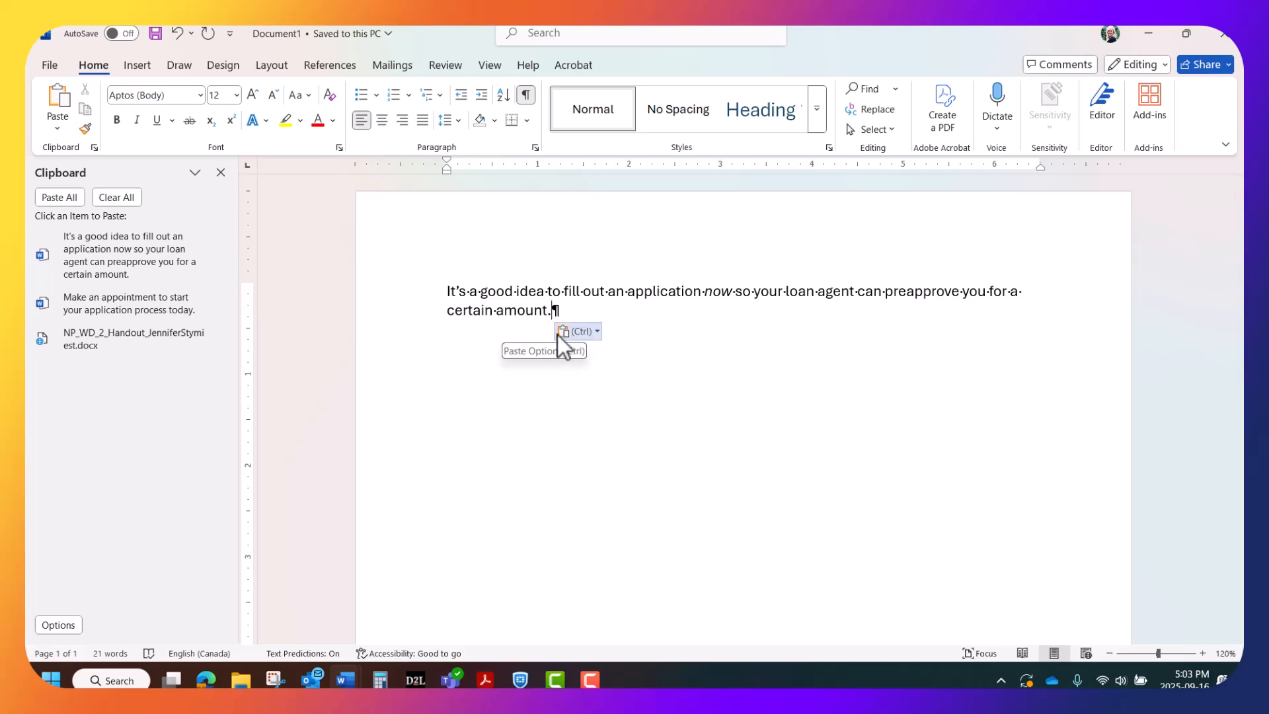
{"action": "left_click", "coordinate": [599, 331]}
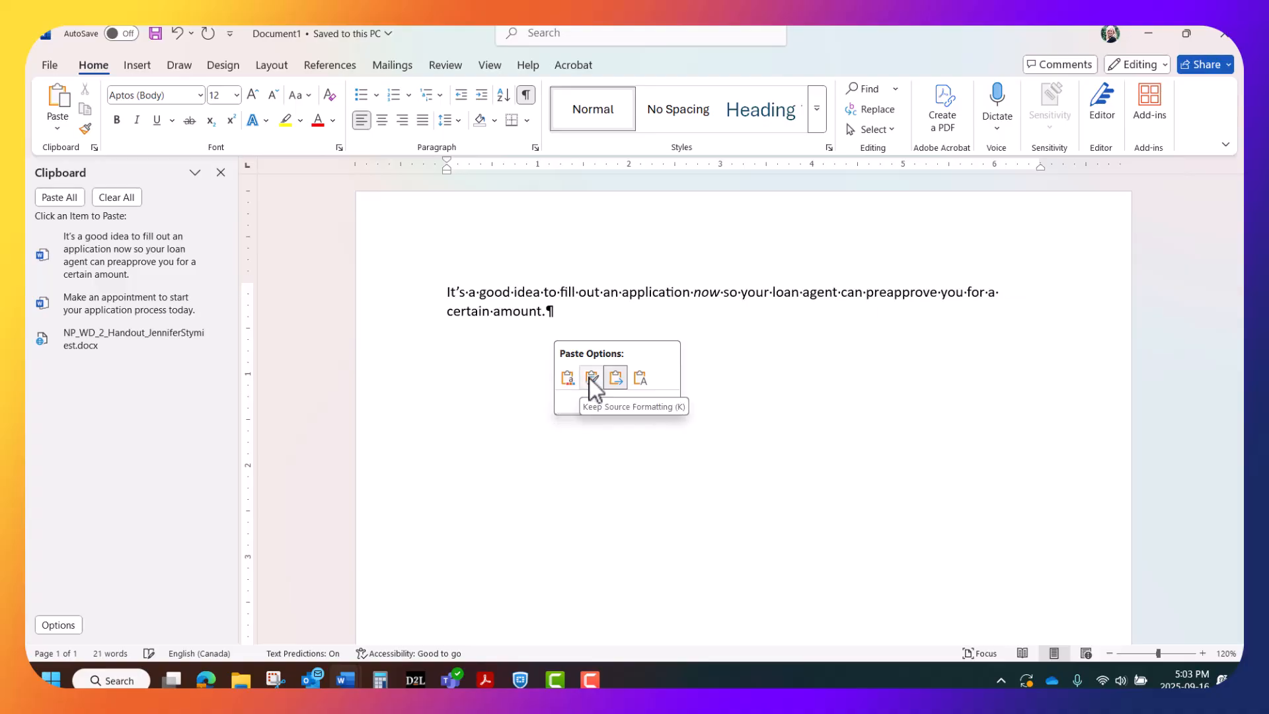
{"action": "left_click", "coordinate": [639, 376]}
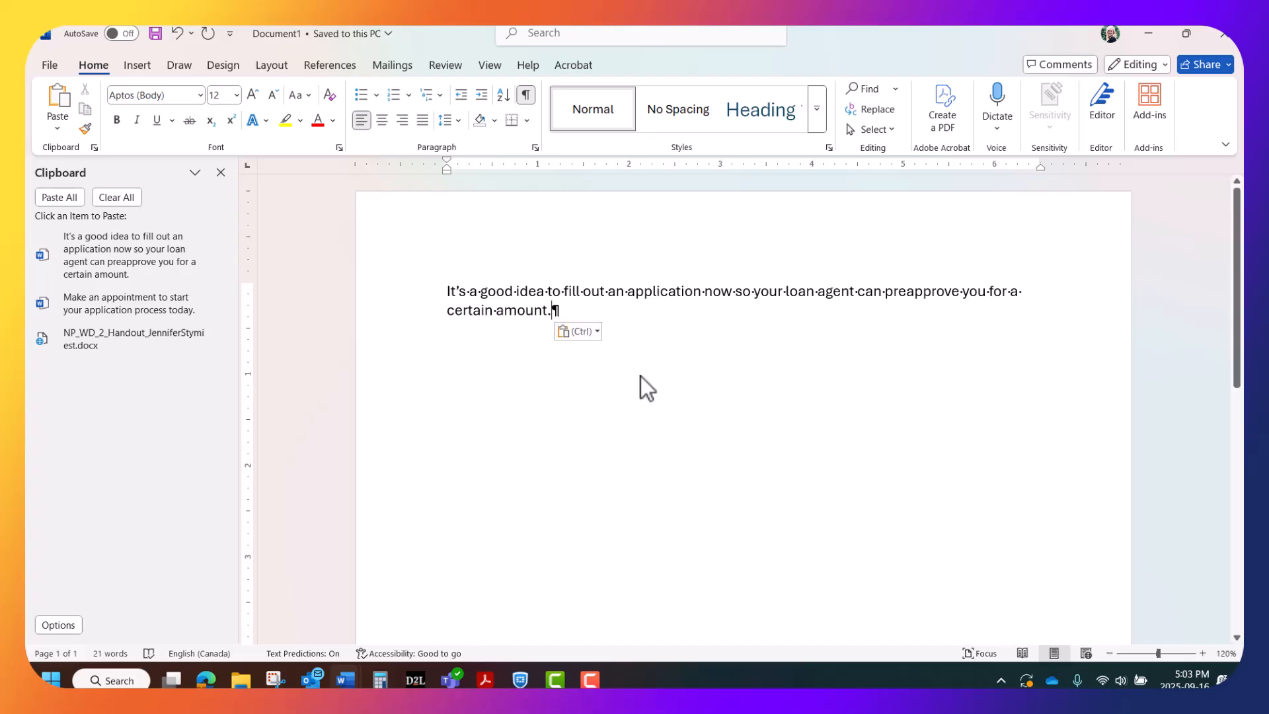
{"action": "left_click", "coordinate": [597, 331]}
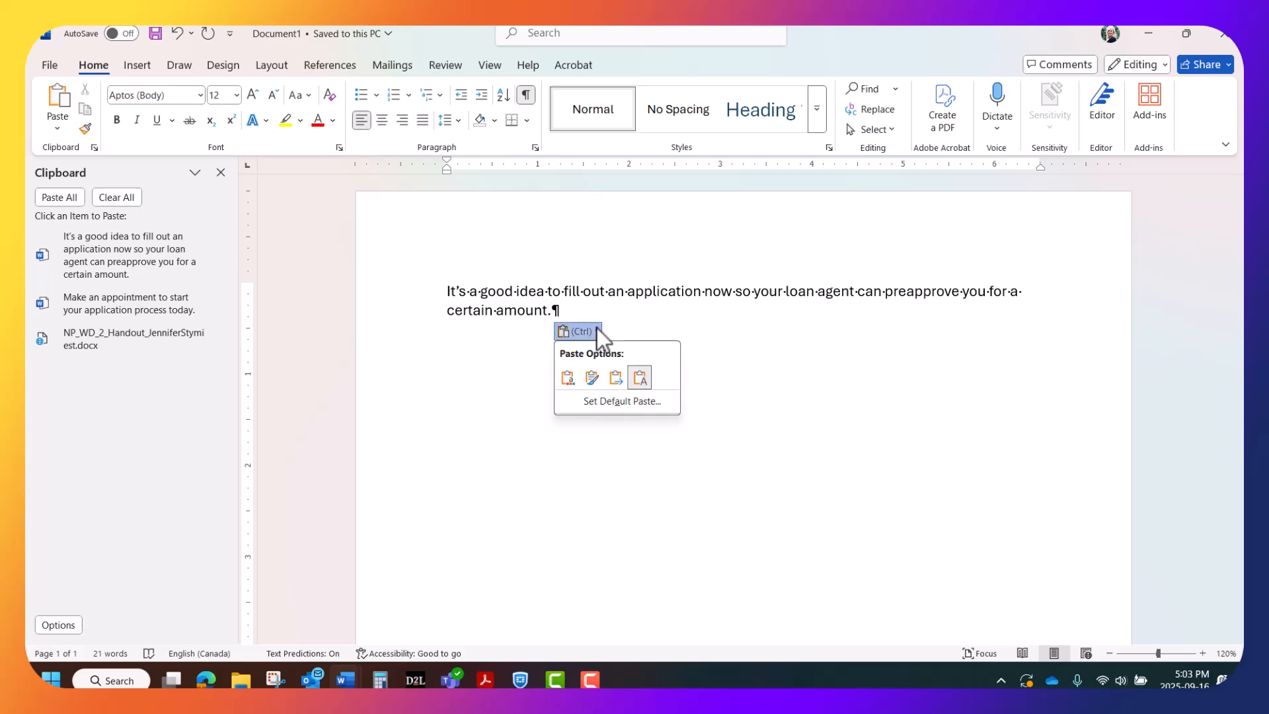
{"action": "left_click", "coordinate": [639, 377]}
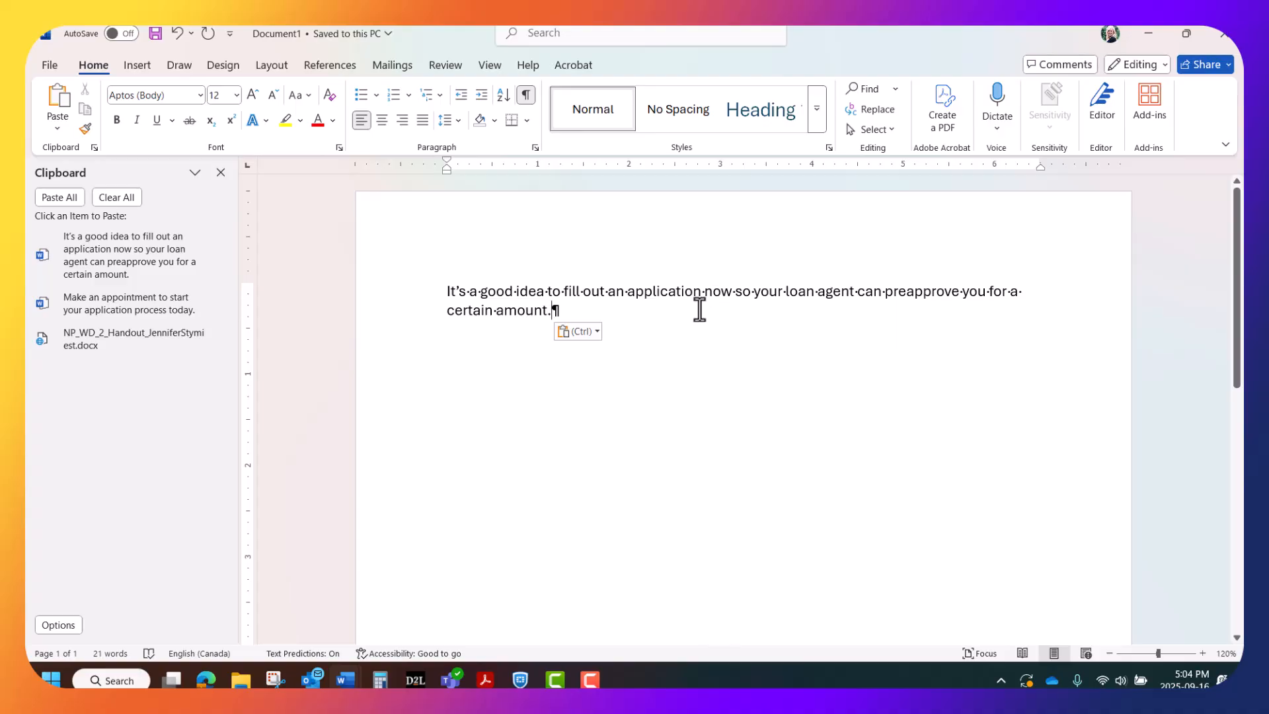
{"action": "key", "text": "Return"}
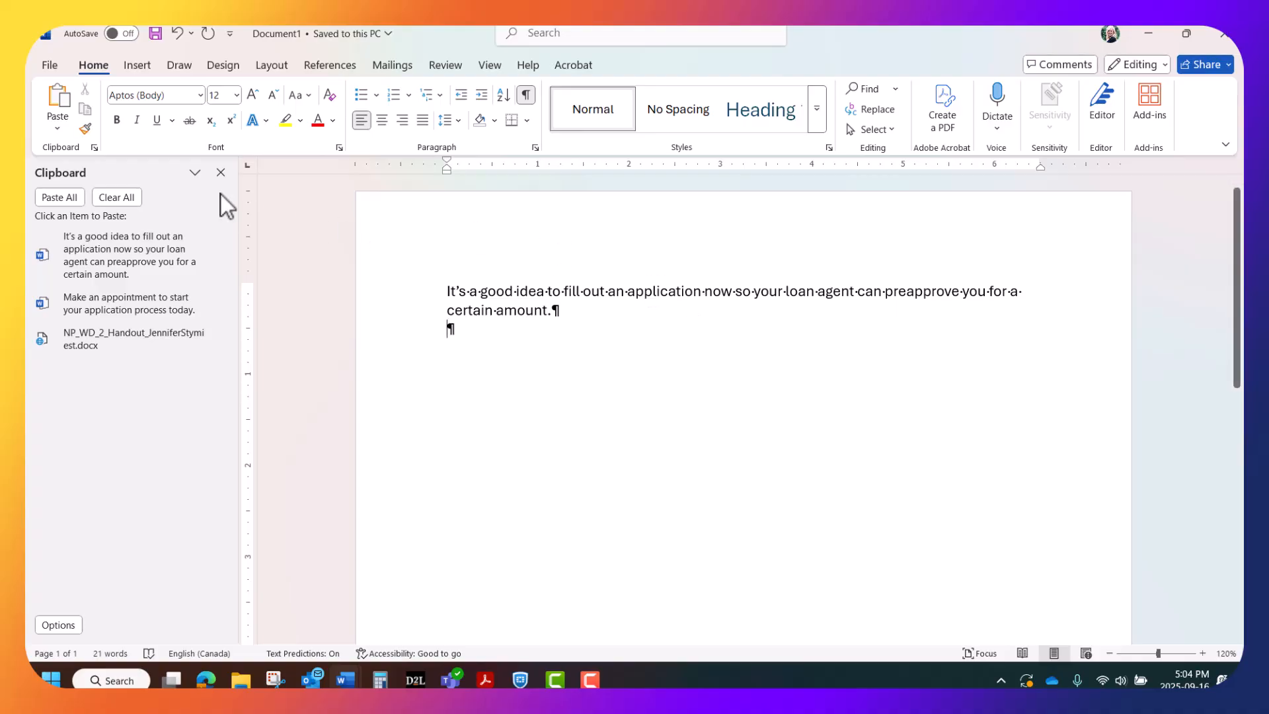
{"action": "left_click", "coordinate": [100, 306]}
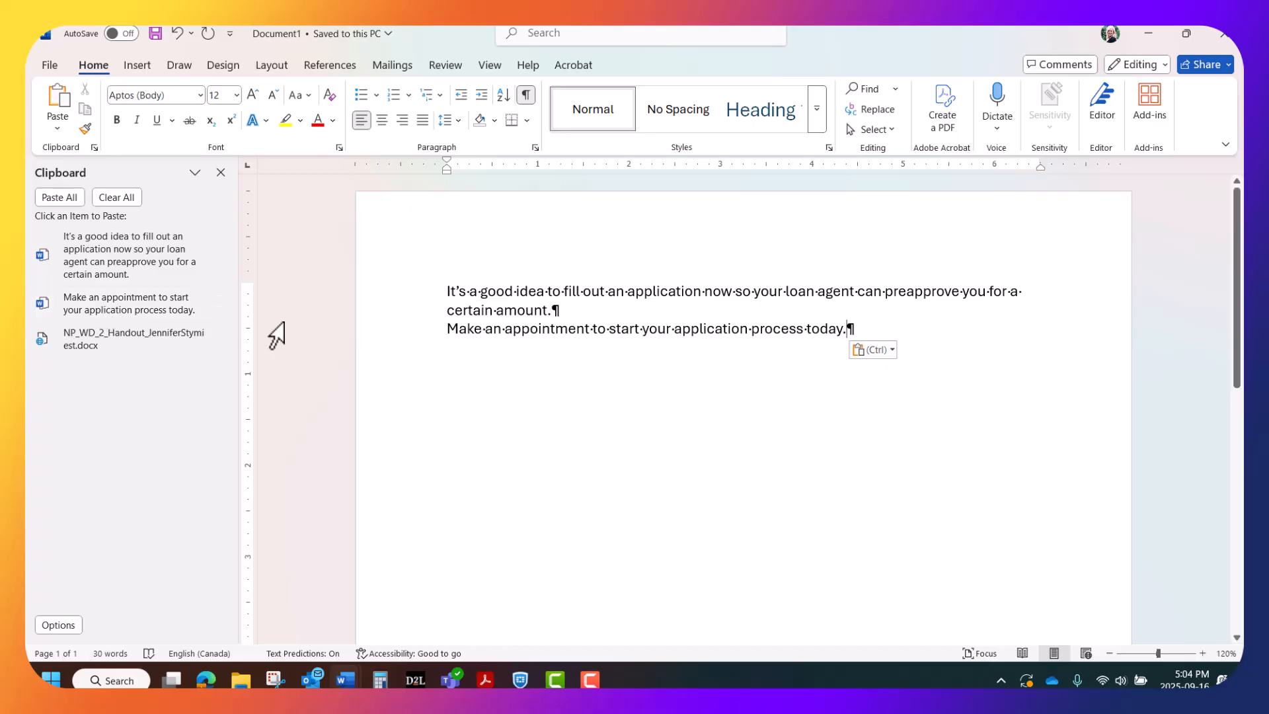
- Start saving the new document under a new name, in the OneDrive folder Document Formatting > Document Formatting I > Fall 2025 > Word Module 2 > Module
{"action": "left_click", "coordinate": [54, 67]}
{"action": "left_click", "coordinate": [93, 275]}
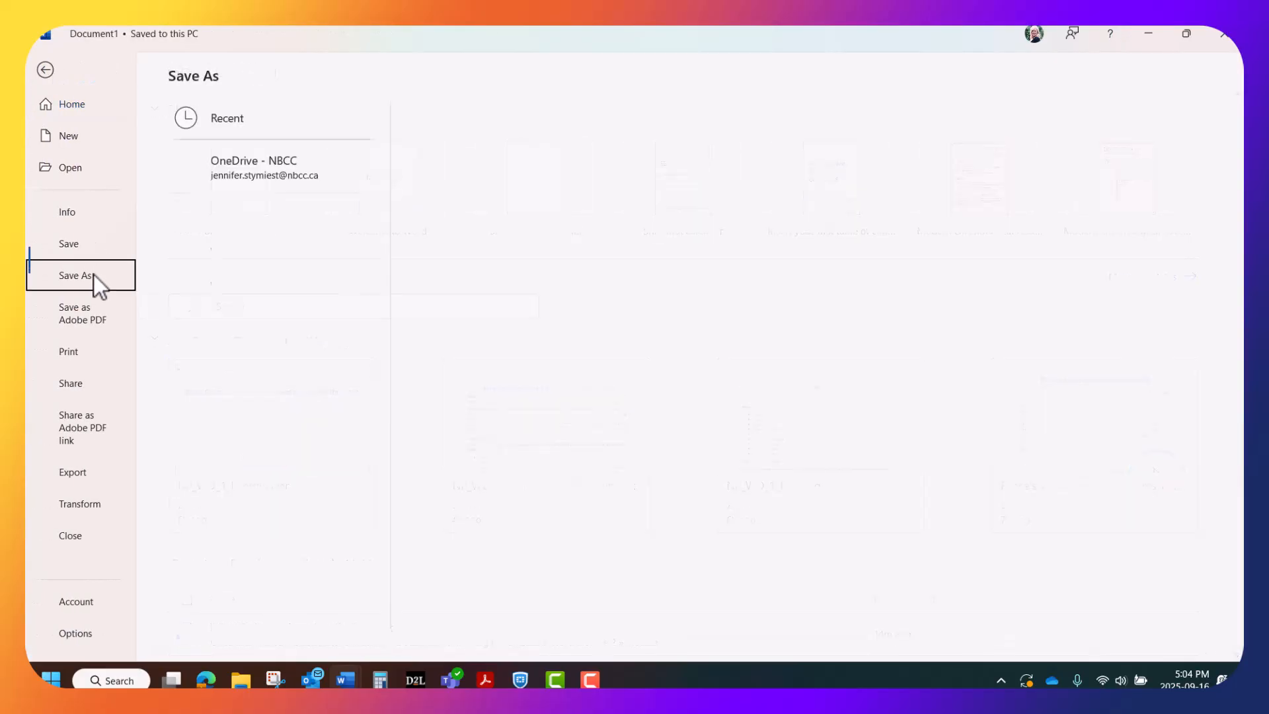
{"action": "scroll", "coordinate": [310, 573], "scroll_direction": "down", "scroll_amount": 2}
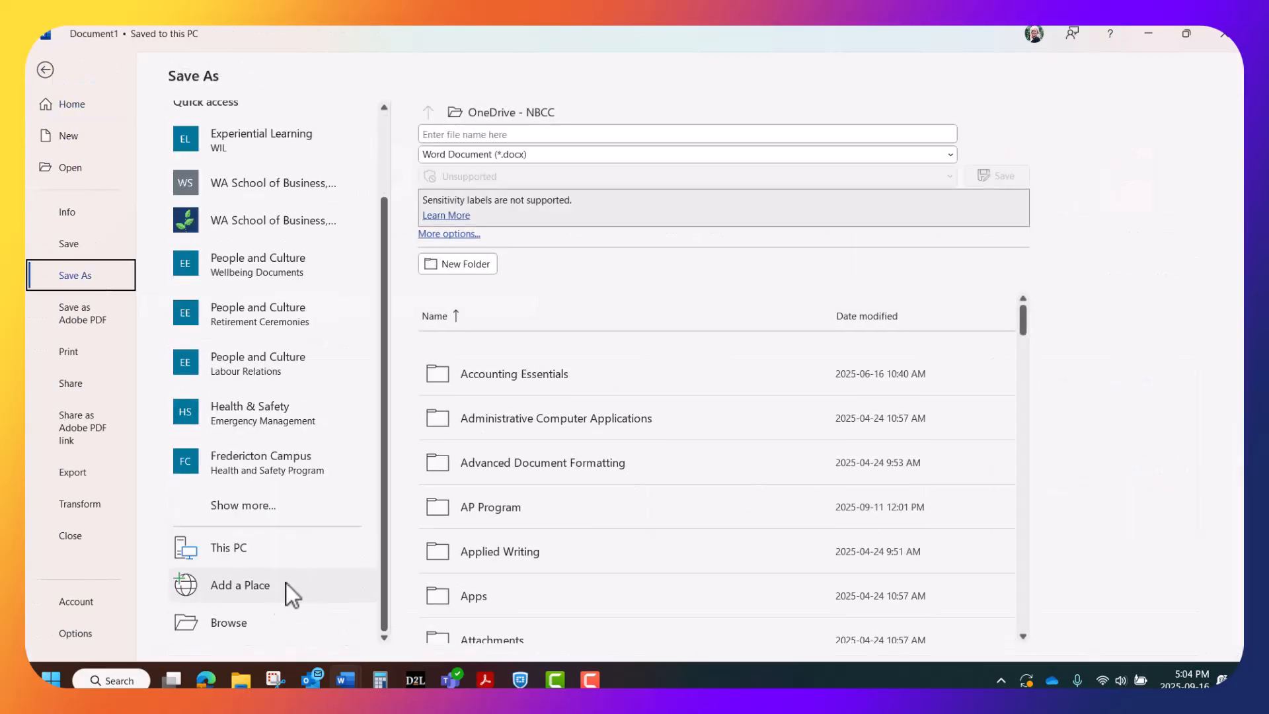
{"action": "left_click", "coordinate": [226, 633]}
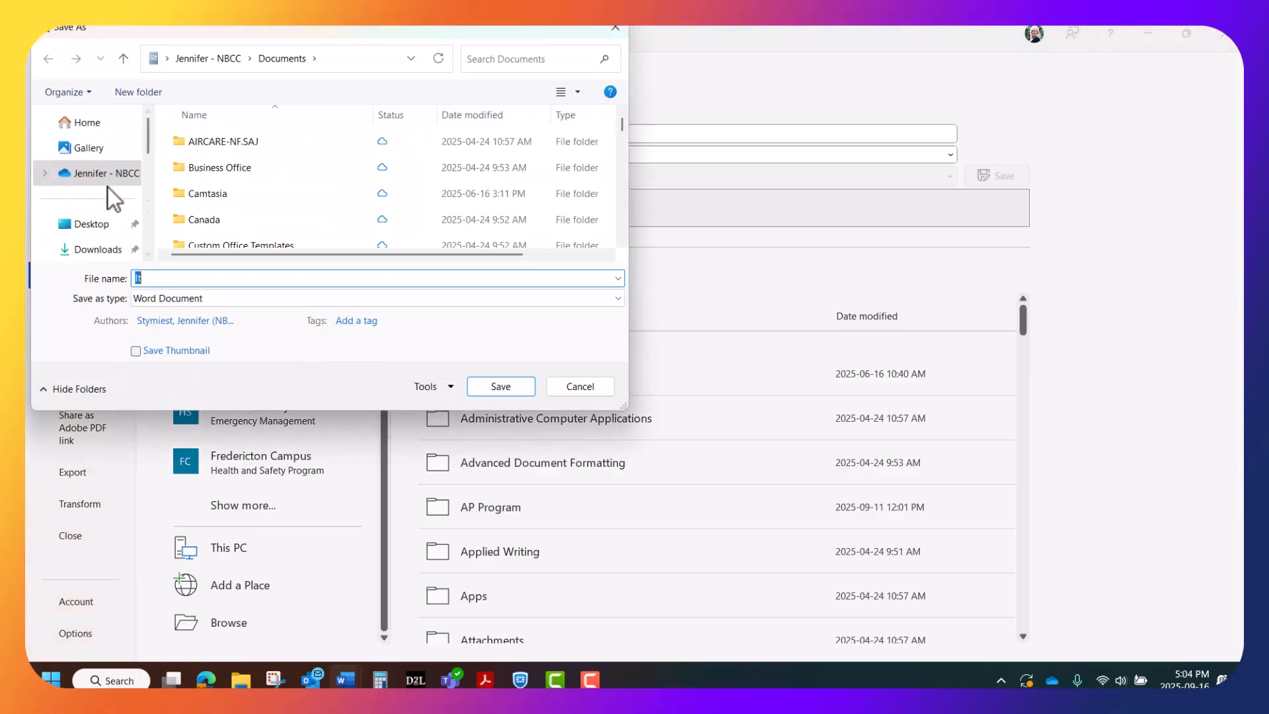
{"action": "left_click", "coordinate": [82, 176]}
{"action": "scroll", "coordinate": [219, 178], "scroll_direction": "down", "scroll_amount": 3}
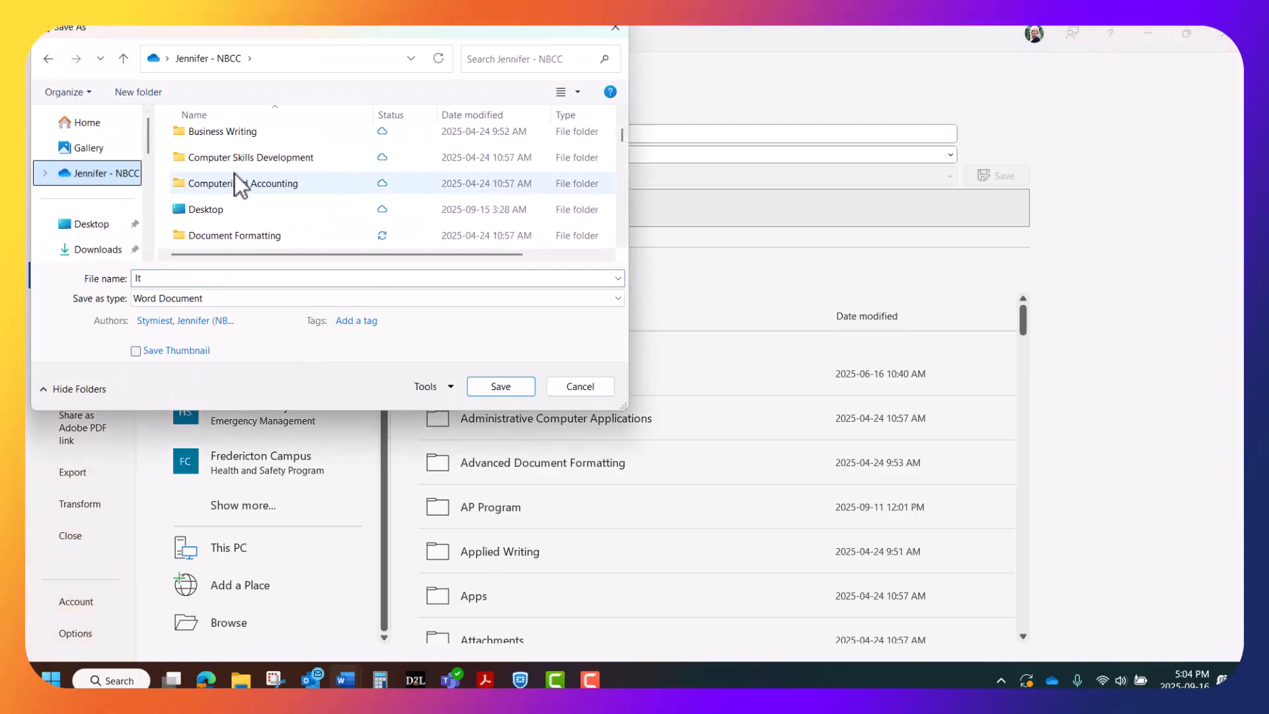
{"action": "scroll", "coordinate": [236, 159], "scroll_direction": "down", "scroll_amount": 2}
{"action": "scroll", "coordinate": [236, 149], "scroll_direction": "up", "scroll_amount": 1}
{"action": "left_click", "coordinate": [235, 141]}
{"action": "double_click", "coordinate": [236, 140]}
{"action": "double_click", "coordinate": [236, 146]}
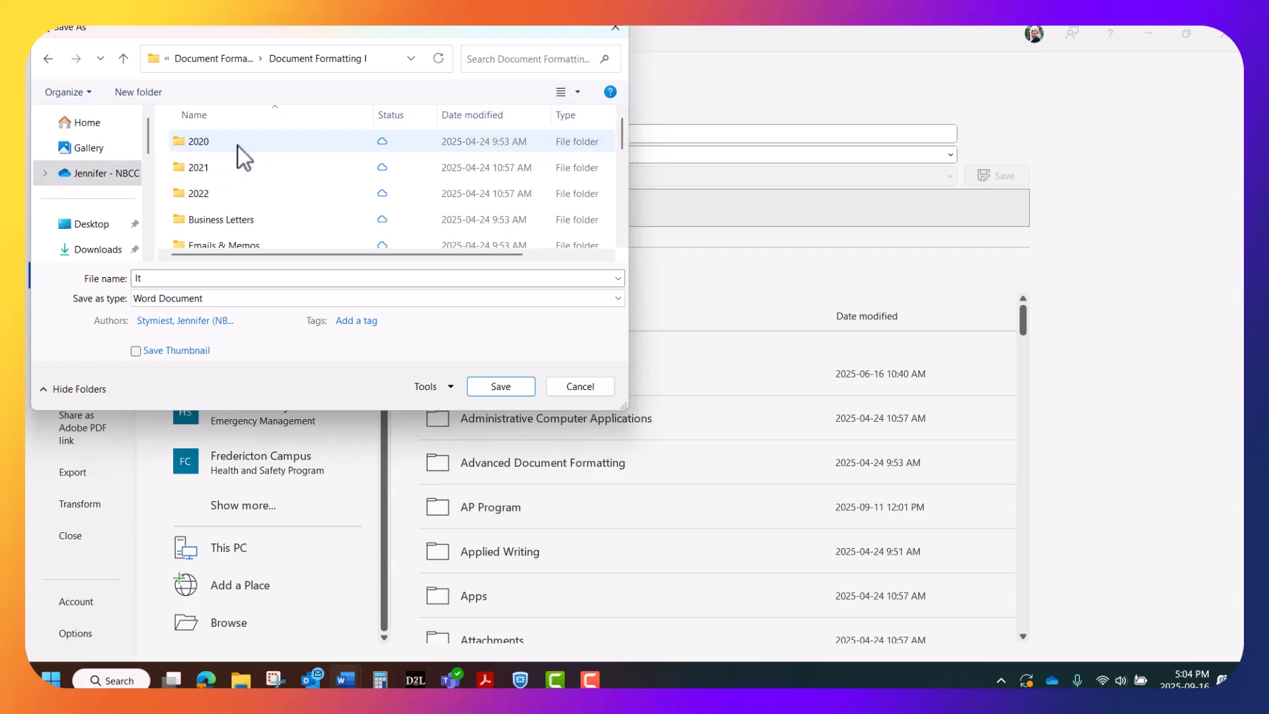
{"action": "scroll", "coordinate": [240, 159], "scroll_direction": "down", "scroll_amount": 2}
{"action": "double_click", "coordinate": [240, 190]}
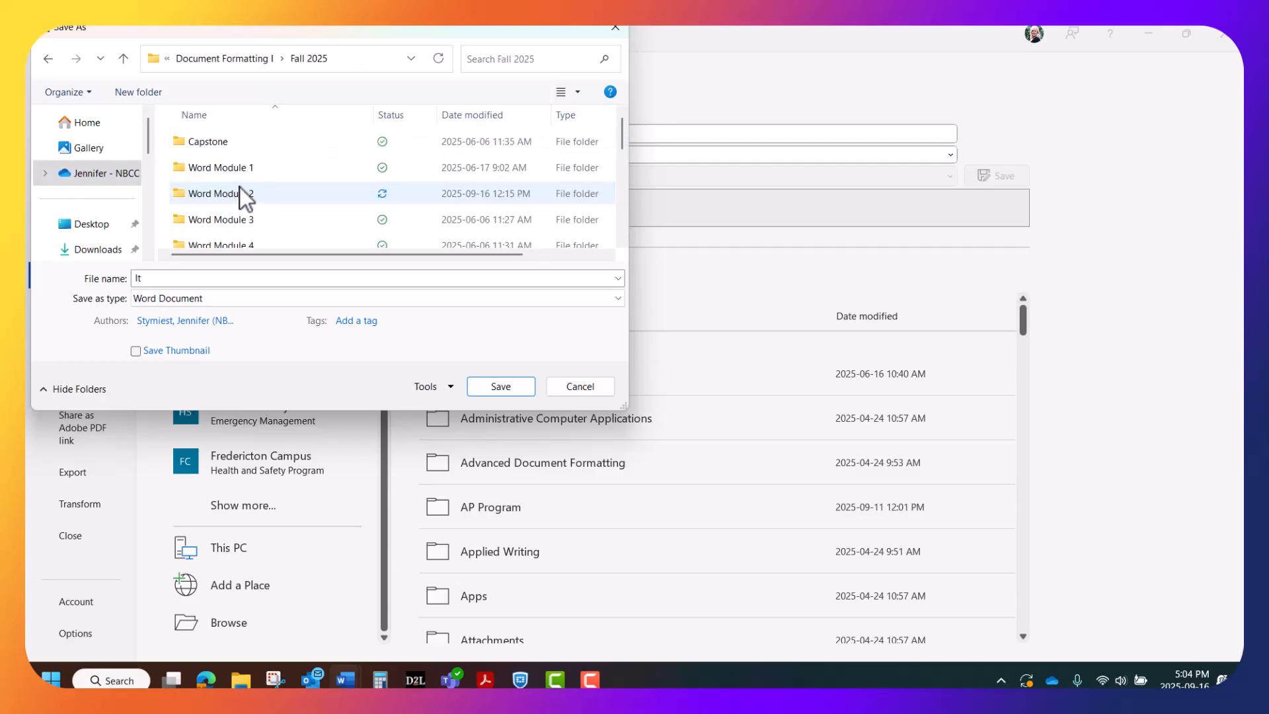
{"action": "double_click", "coordinate": [242, 192]}
{"action": "left_click", "coordinate": [240, 281]}
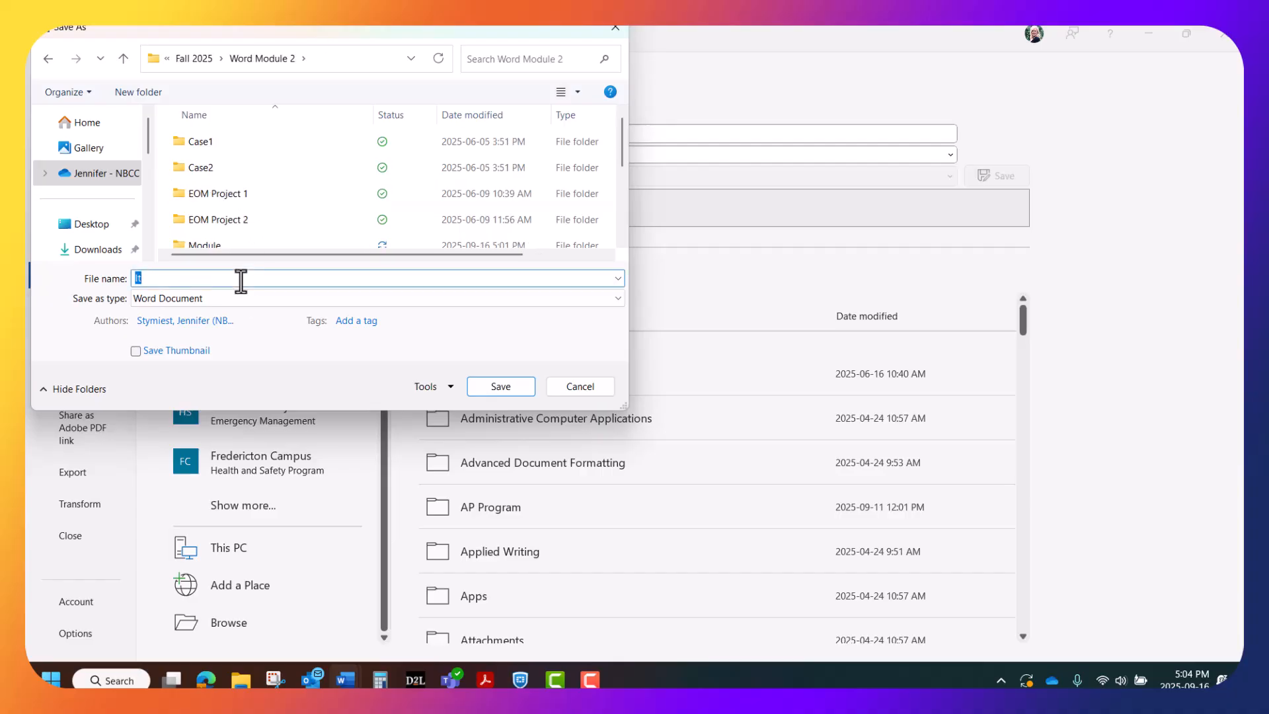
{"action": "scroll", "coordinate": [244, 218], "scroll_direction": "down", "scroll_amount": 2}
{"action": "scroll", "coordinate": [224, 159], "scroll_direction": "up", "scroll_amount": 1}
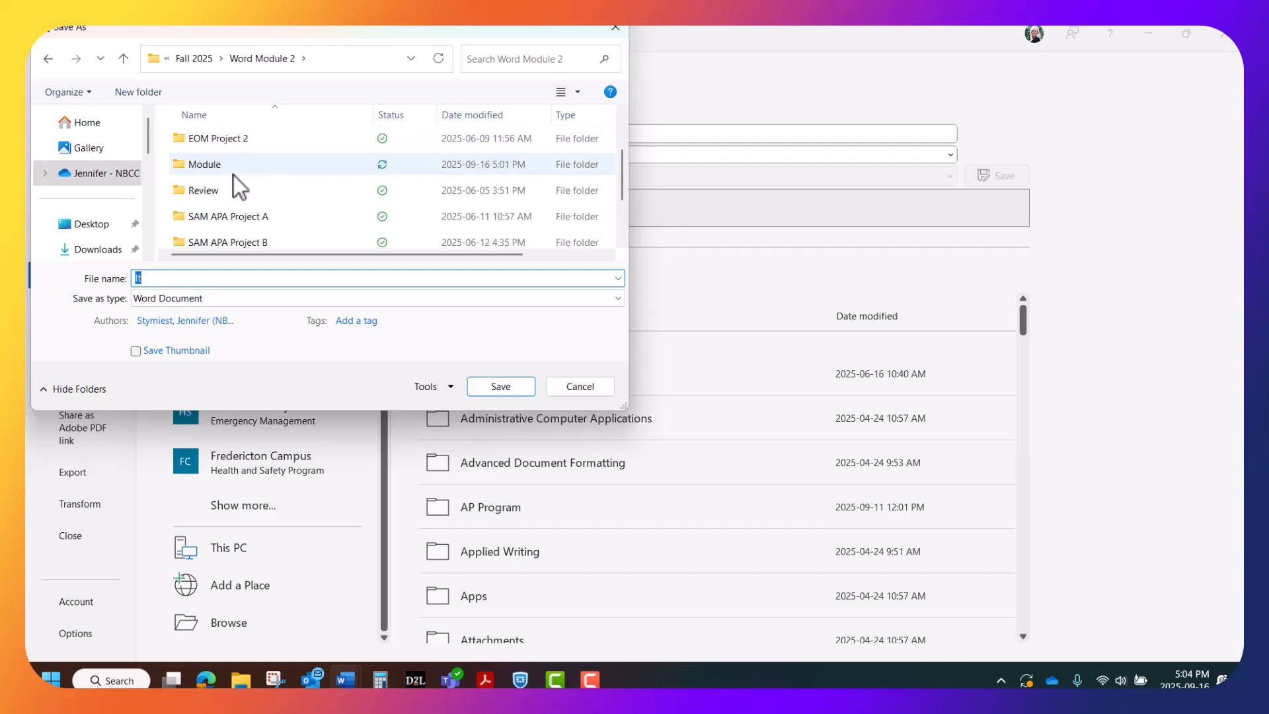
{"action": "double_click", "coordinate": [233, 168]}
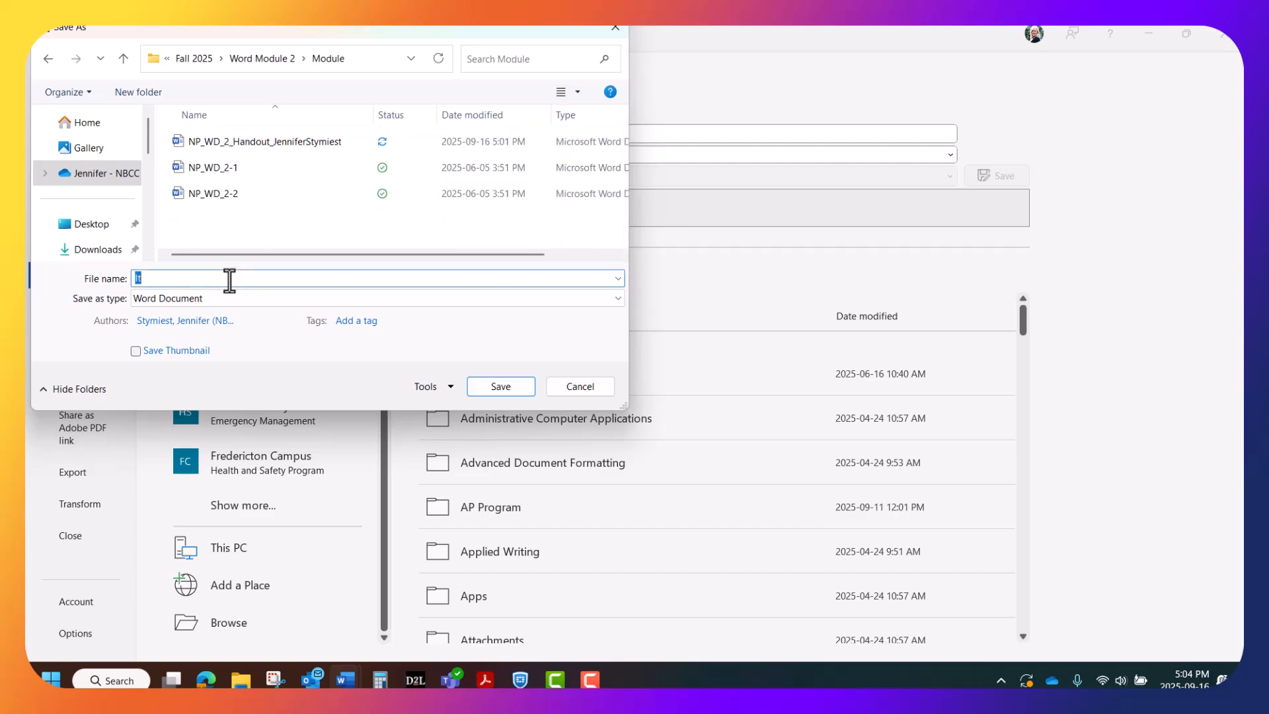
- Save the document as NP_WD_2_SecondHandout and close it
{"action": "type", "text": "NP_"}
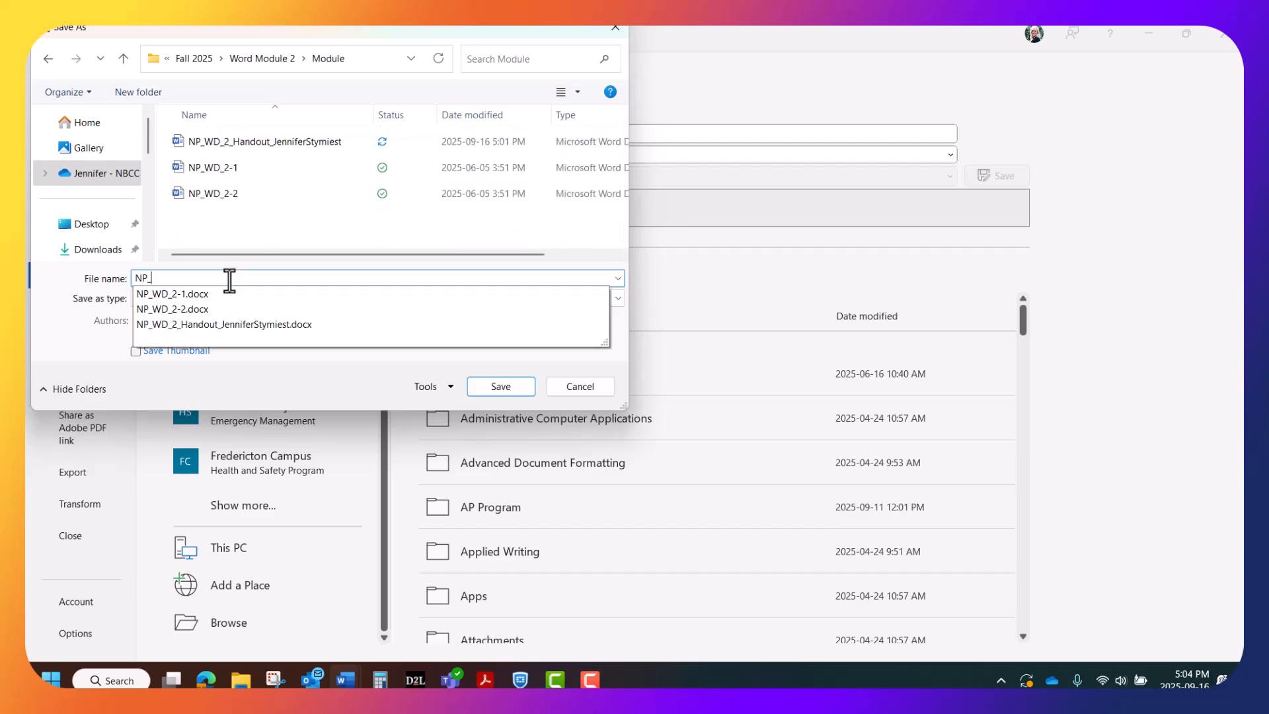
{"action": "type", "text": "WD_2_"}
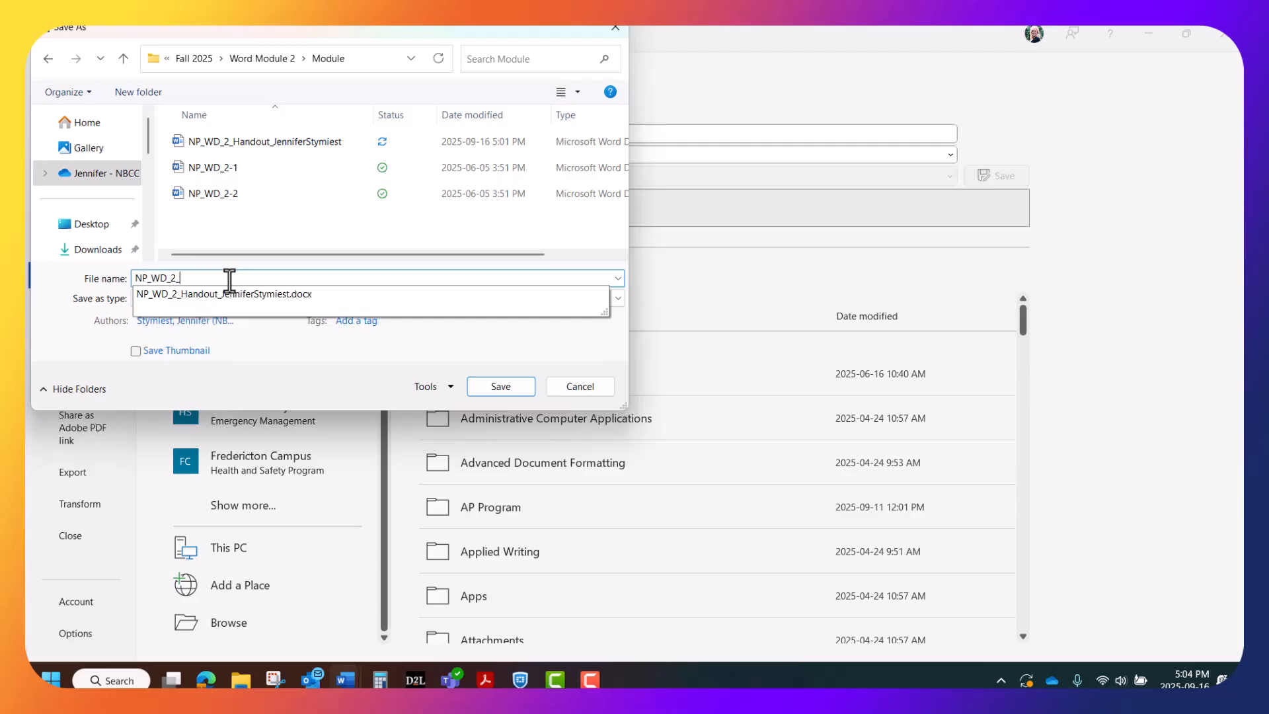
{"action": "type", "text": "Second"}
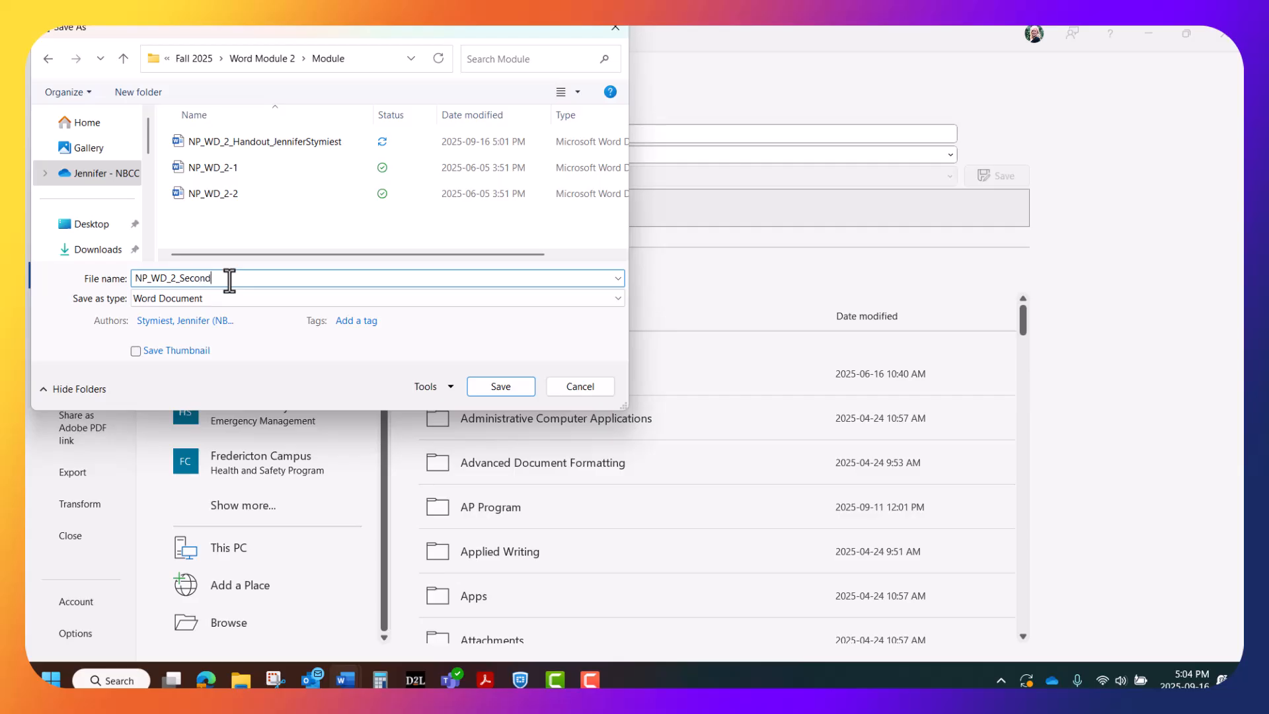
{"action": "type", "text": "Handout"}
{"action": "key", "text": "ctrl+a"}
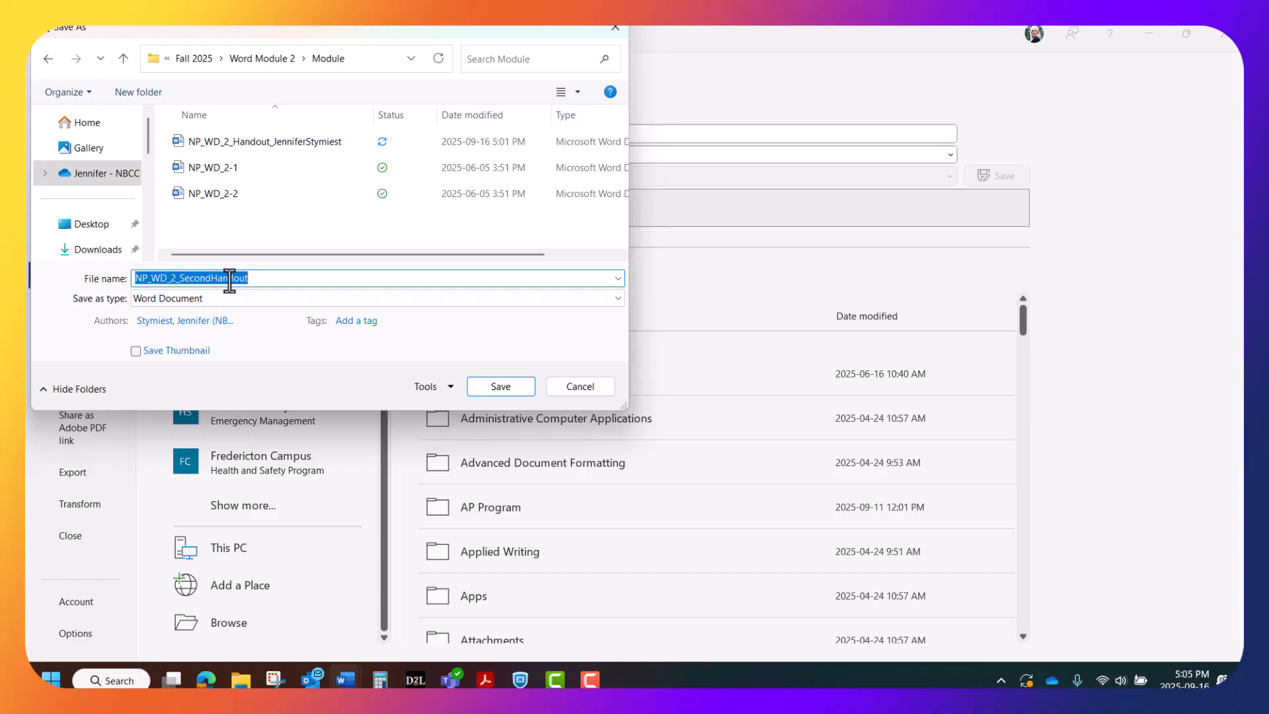
{"action": "key", "text": "Return"}
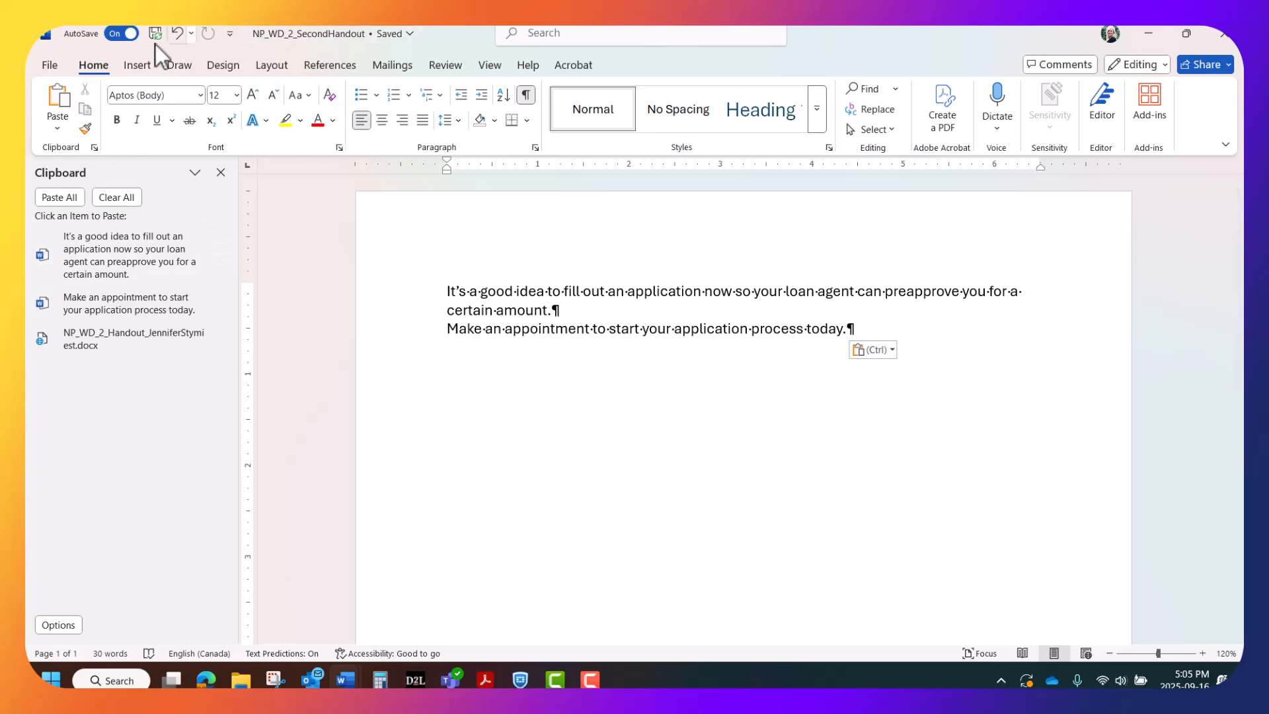
{"action": "left_click", "coordinate": [48, 66]}
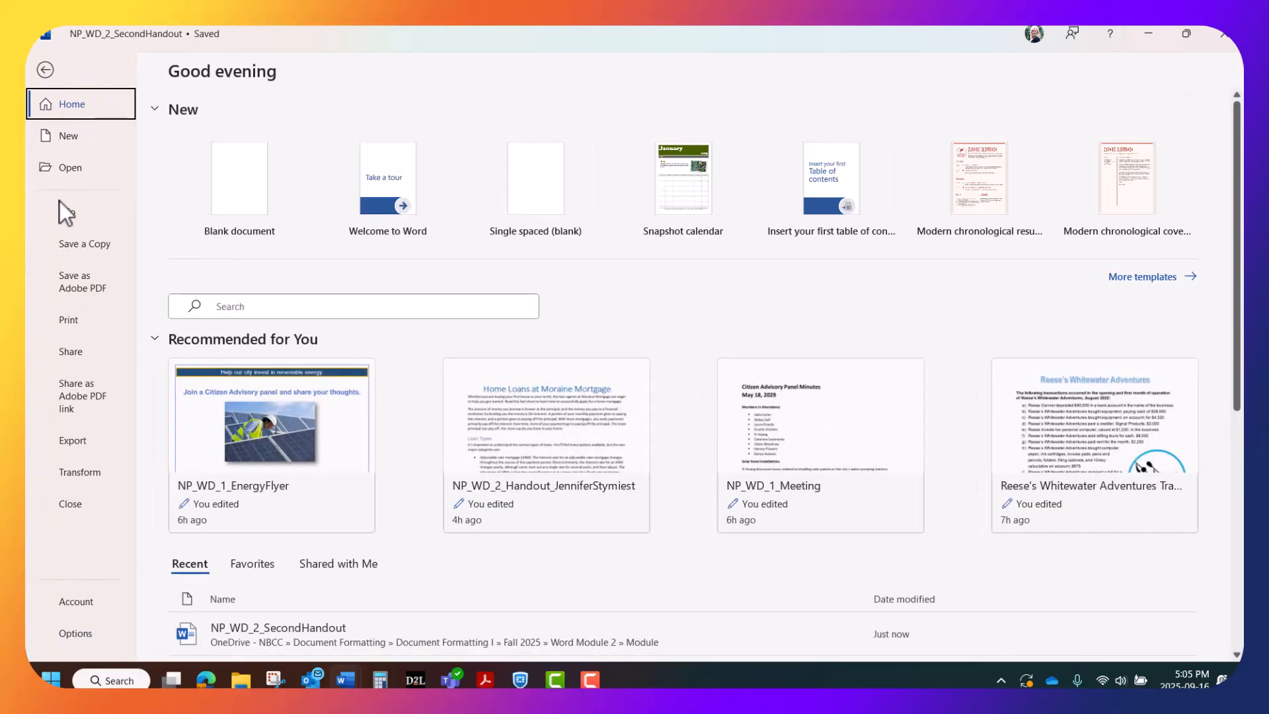
{"action": "left_click", "coordinate": [73, 506]}
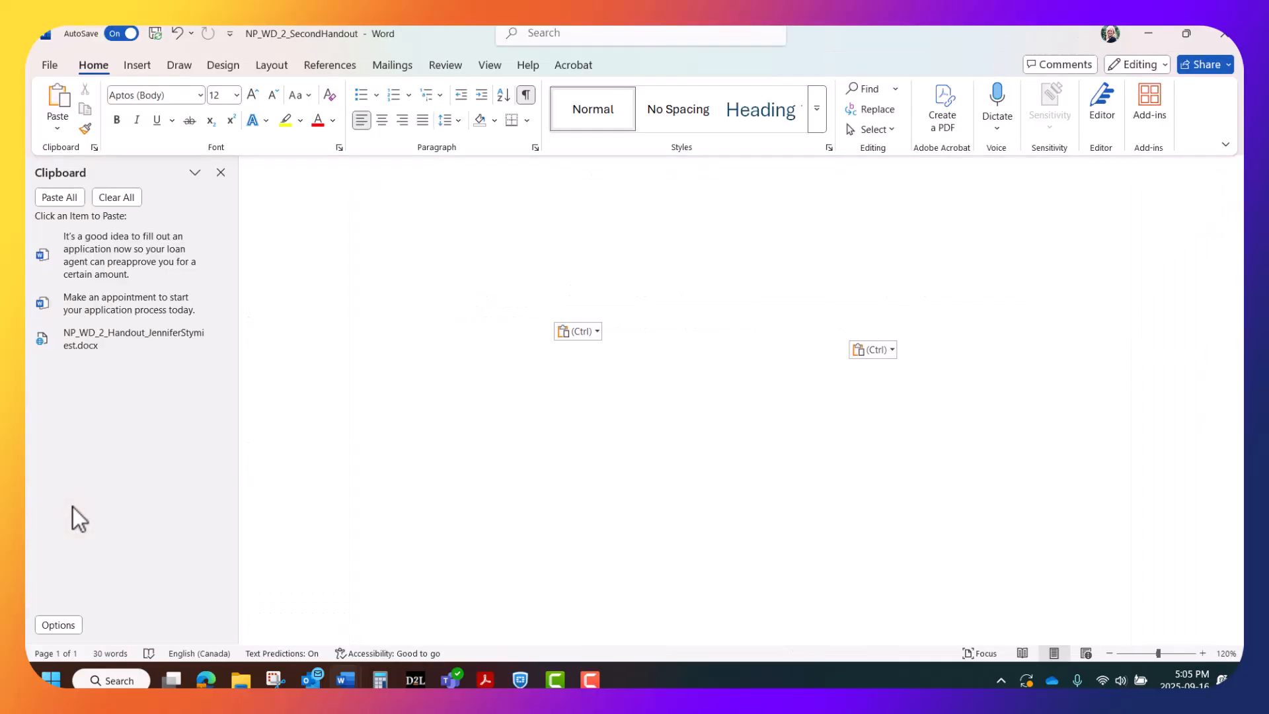
- Clear all collected items from the Office clipboard in the handout and hide the clipboard list
{"action": "scroll", "coordinate": [400, 494], "scroll_direction": "up", "scroll_amount": 6}
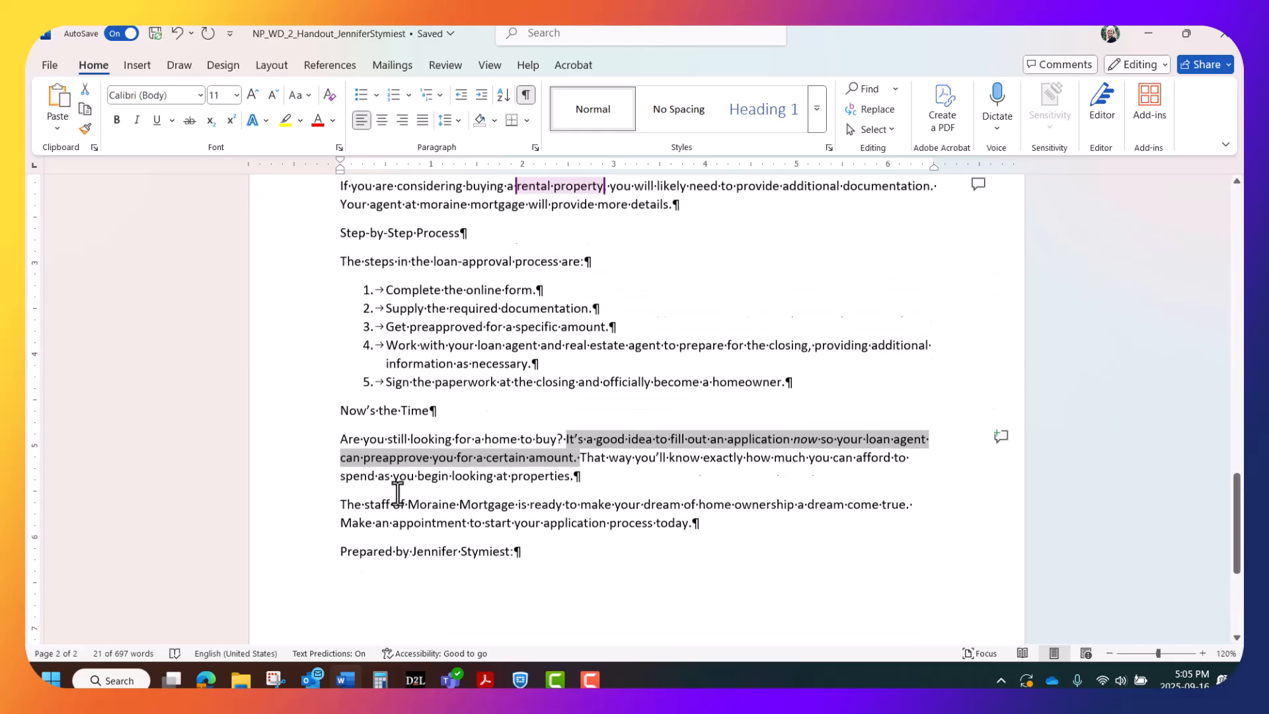
{"action": "scroll", "coordinate": [404, 488], "scroll_direction": "up", "scroll_amount": 1}
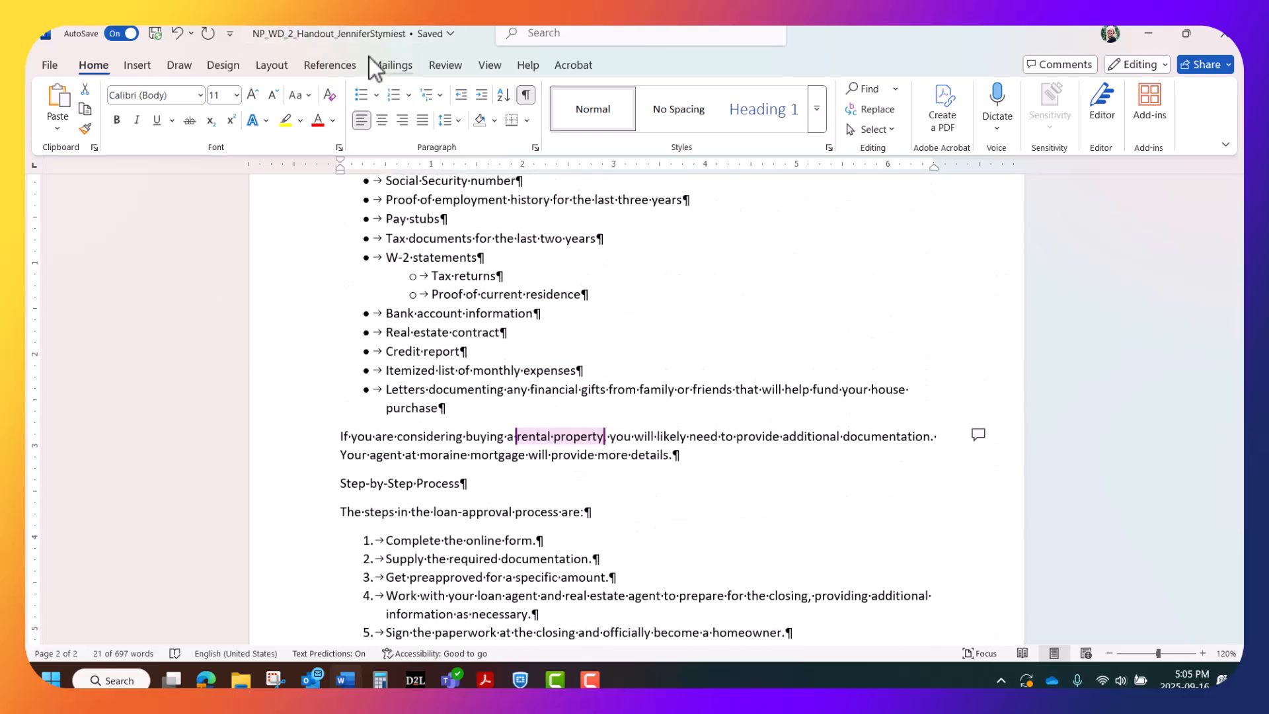
{"action": "left_click", "coordinate": [96, 148]}
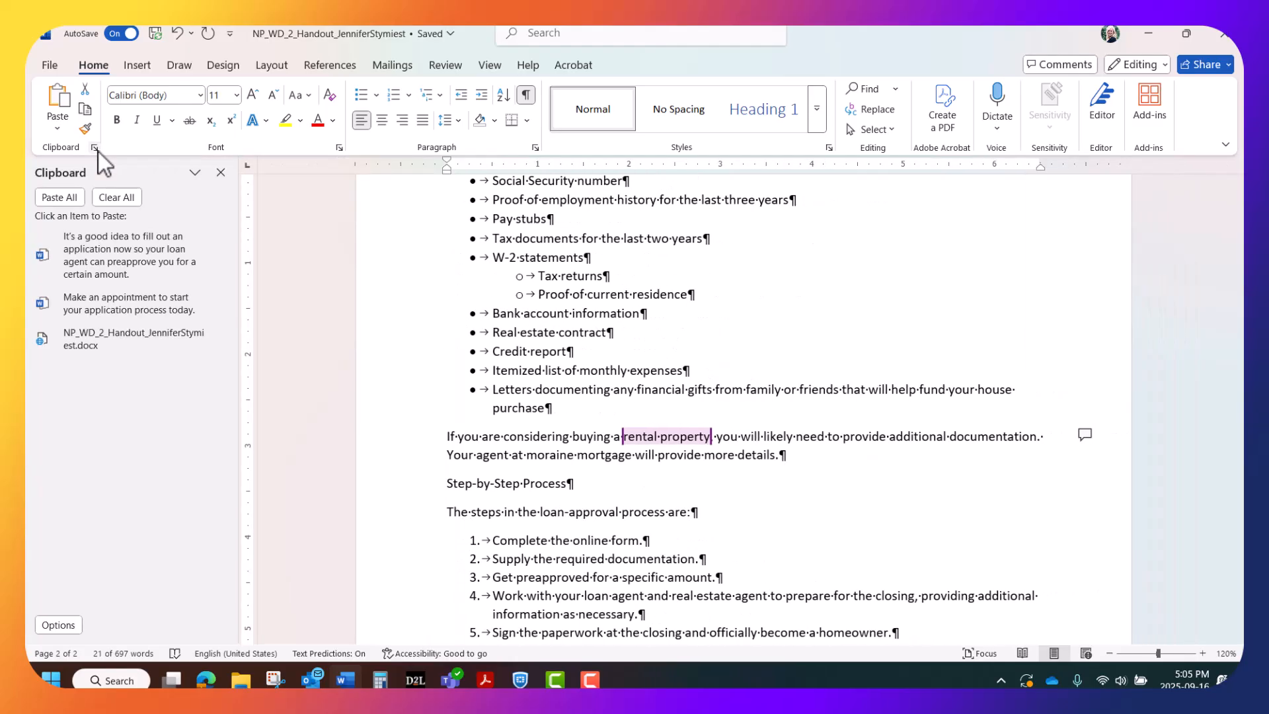
{"action": "left_click", "coordinate": [119, 197]}
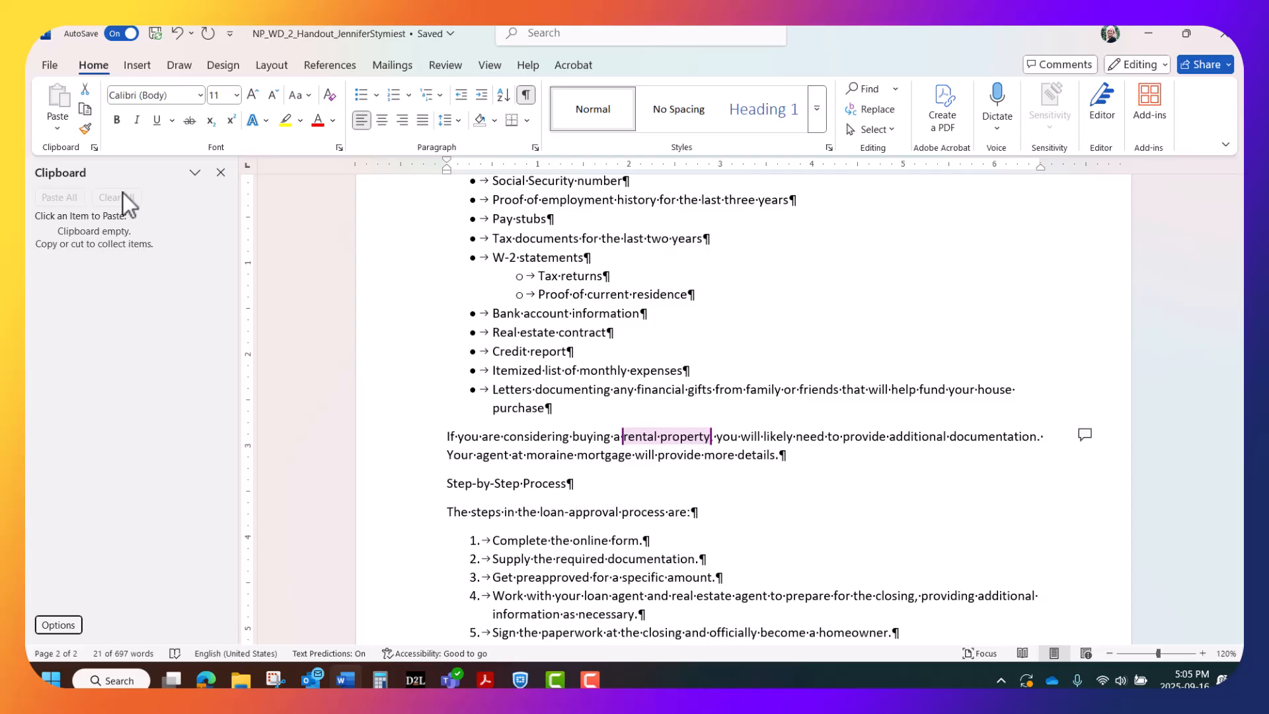
{"action": "left_click", "coordinate": [225, 173]}
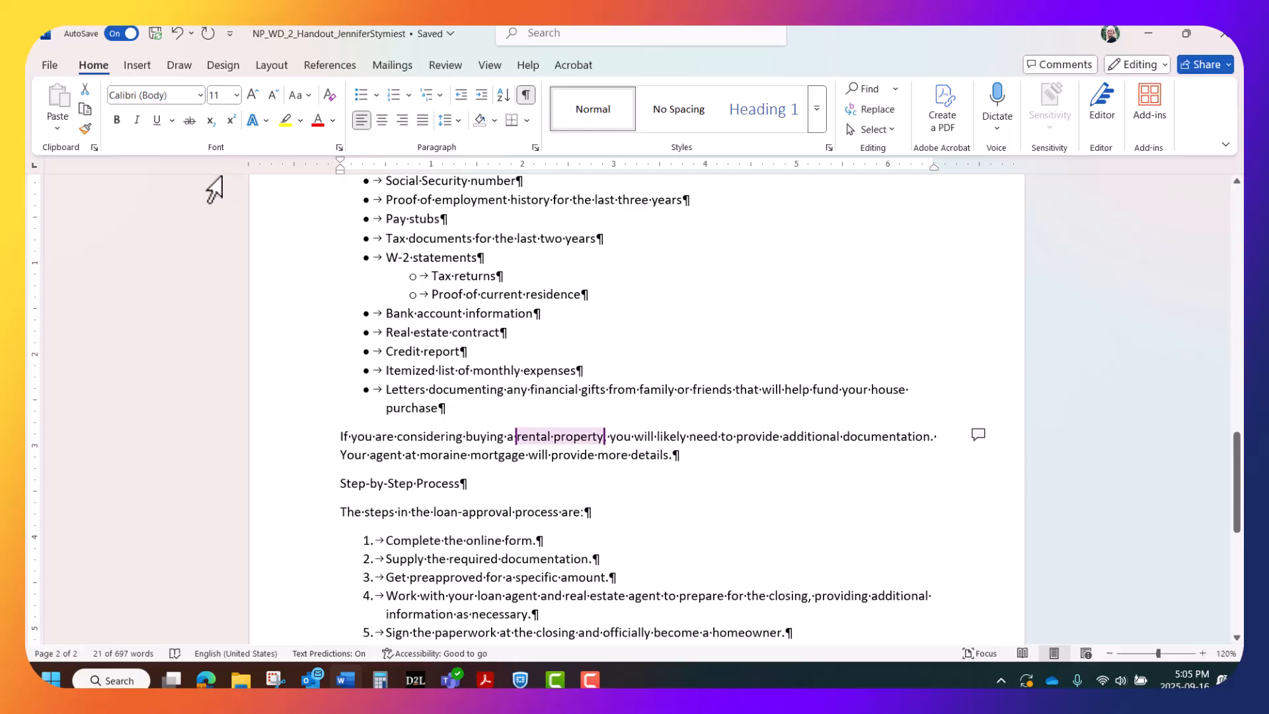
- Return to the start of the handout and show the Navigation pane, checking its Headings and Results views and returning to the page thumbnails
{"action": "left_click", "coordinate": [627, 398]}
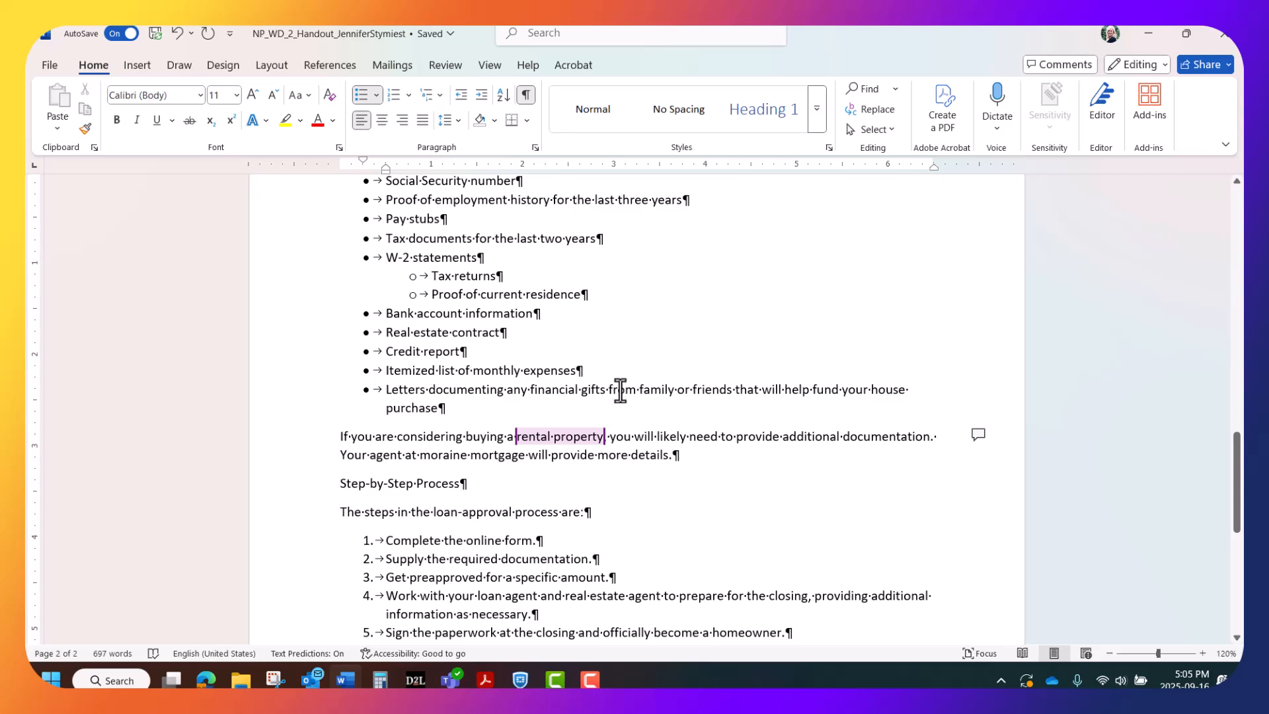
{"action": "key", "text": "ctrl+Home"}
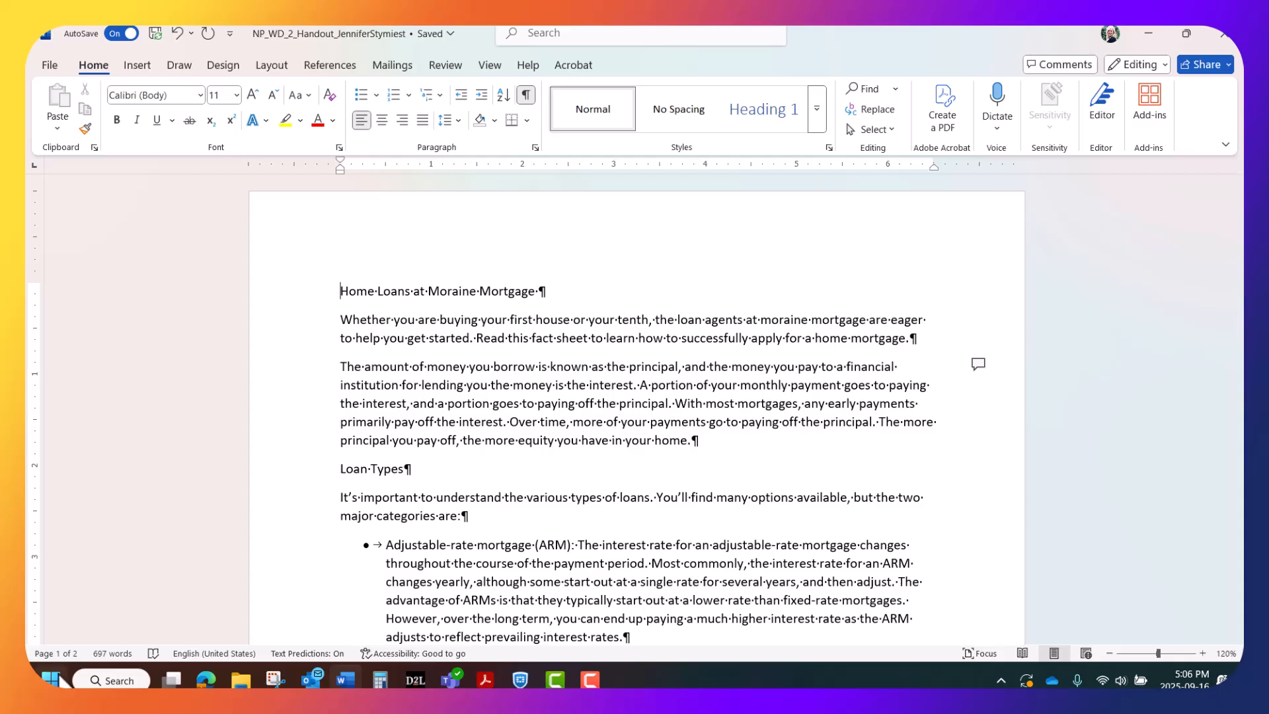
{"action": "left_click", "coordinate": [53, 653]}
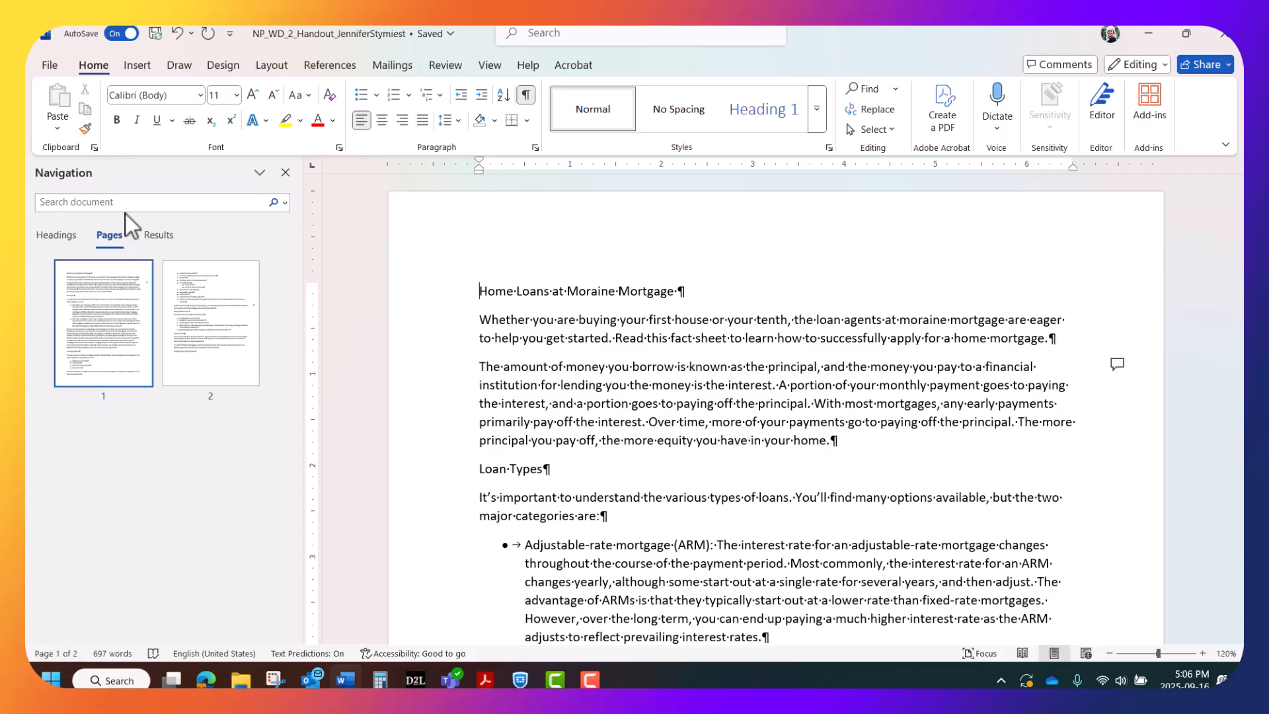
{"action": "left_click", "coordinate": [59, 236]}
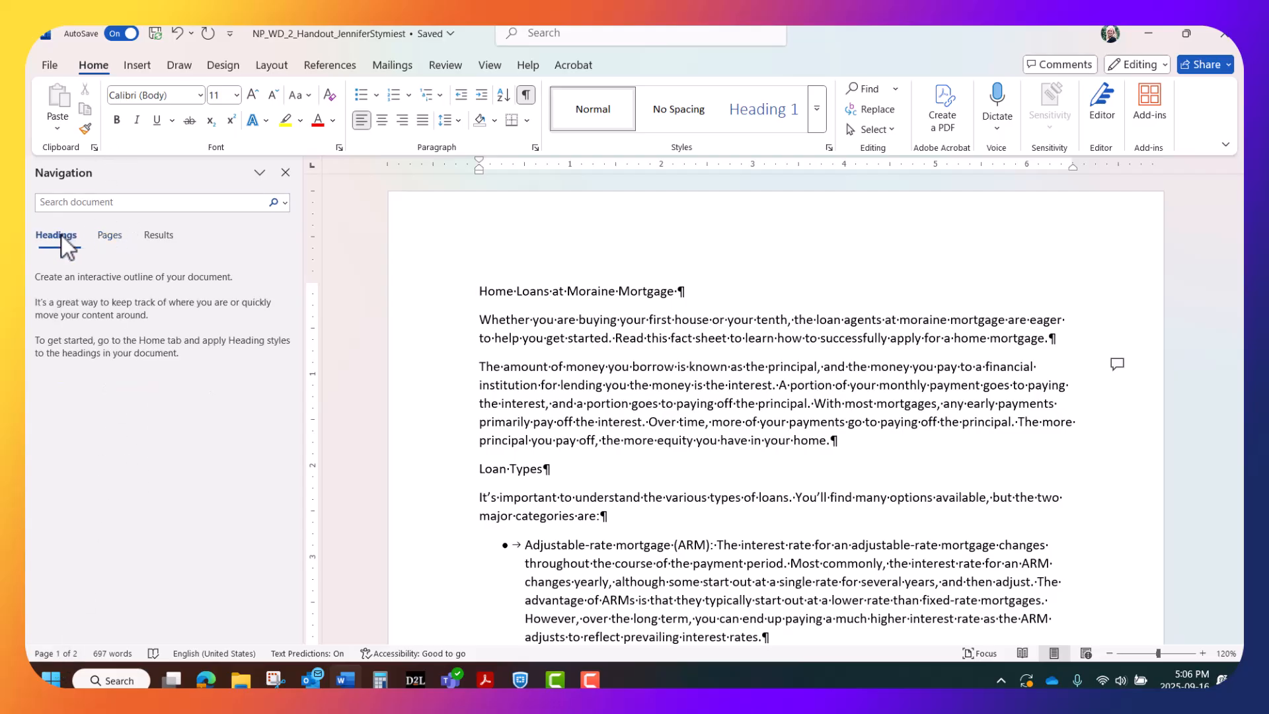
{"action": "left_click", "coordinate": [108, 235]}
{"action": "left_click", "coordinate": [163, 236]}
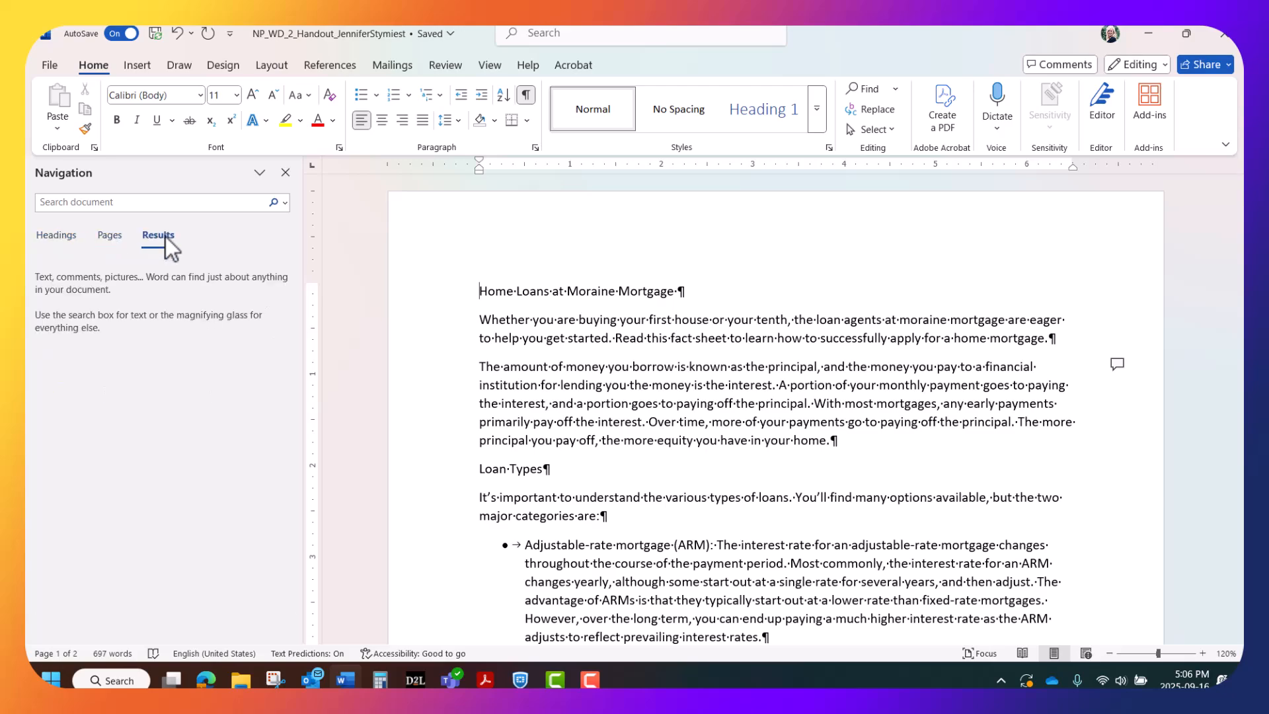
{"action": "left_click", "coordinate": [122, 238]}
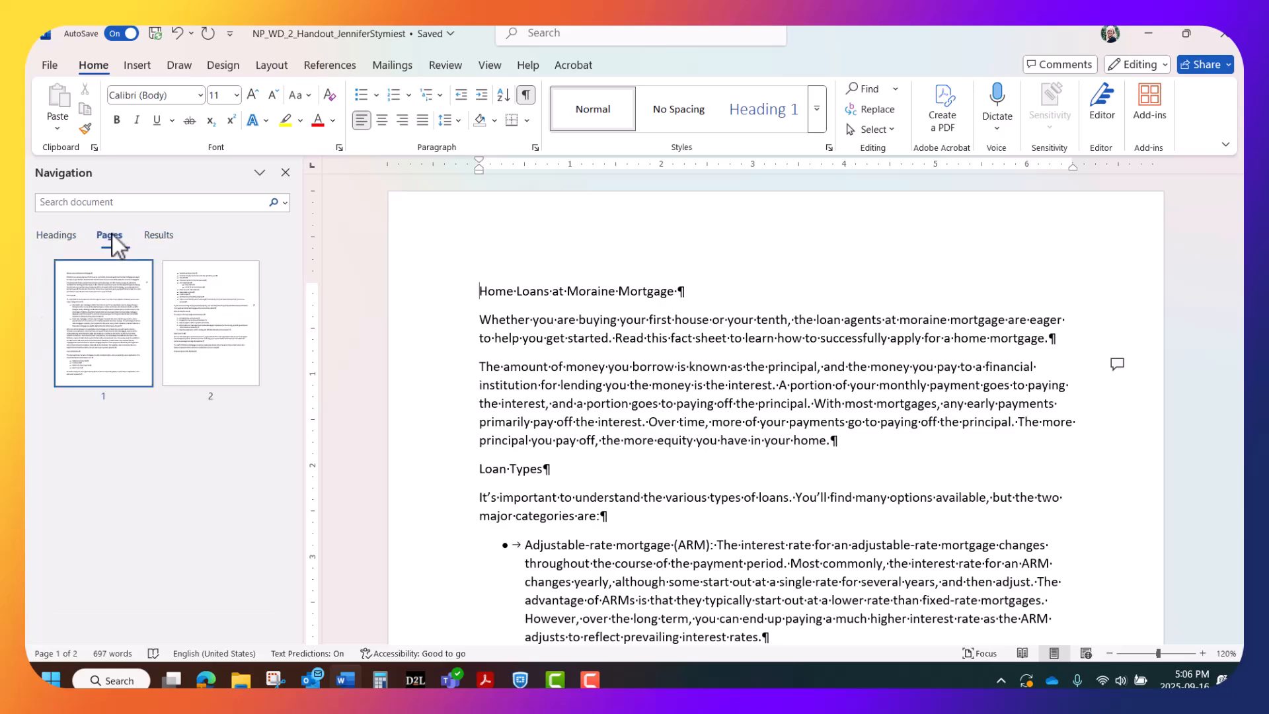
- Jump to page 2 of the handout using the page thumbnails, and search the document for "moraine mortgage"
{"action": "left_click", "coordinate": [101, 309]}
{"action": "left_click", "coordinate": [236, 302]}
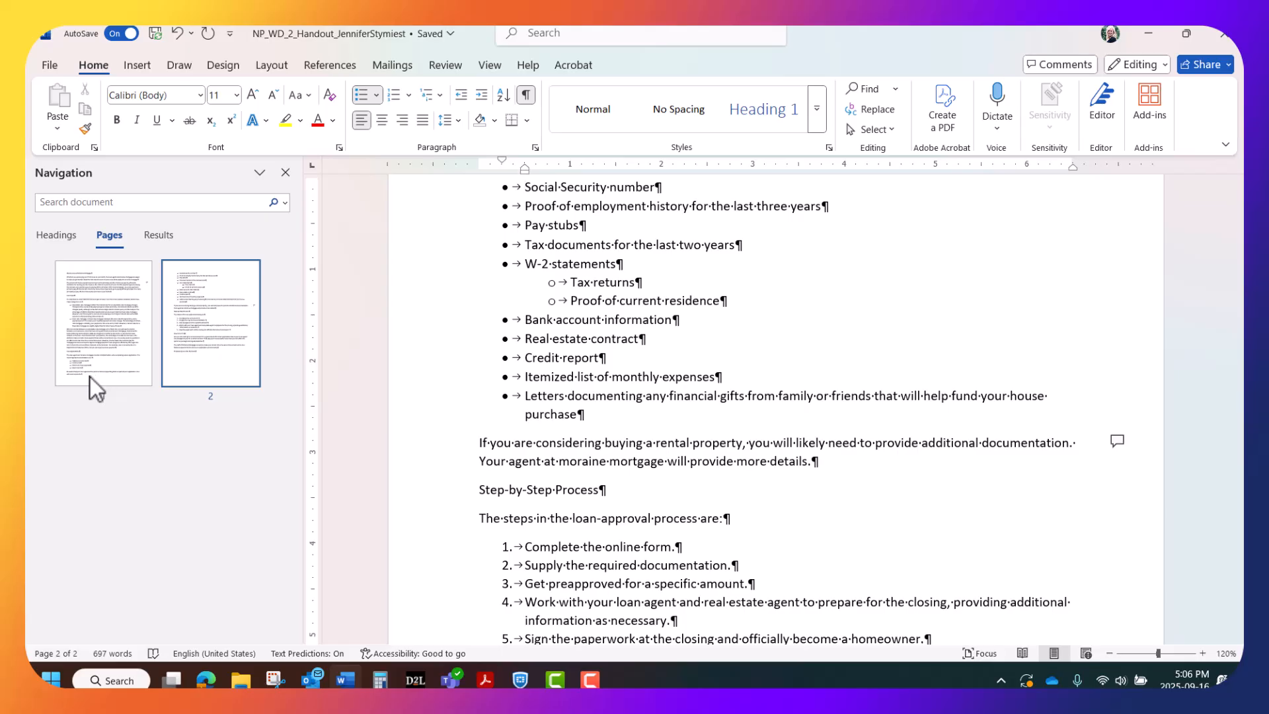
{"action": "left_click", "coordinate": [165, 237]}
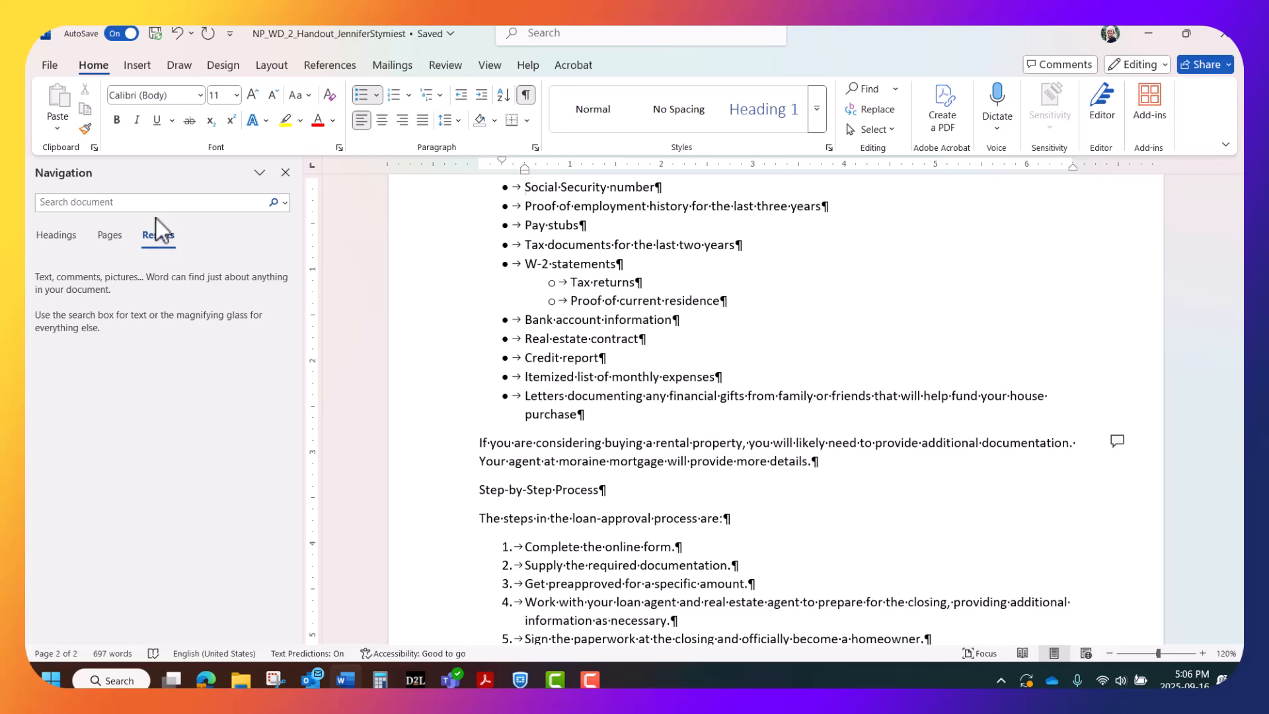
{"action": "left_click", "coordinate": [66, 204]}
{"action": "type", "text": "moraine mor"}
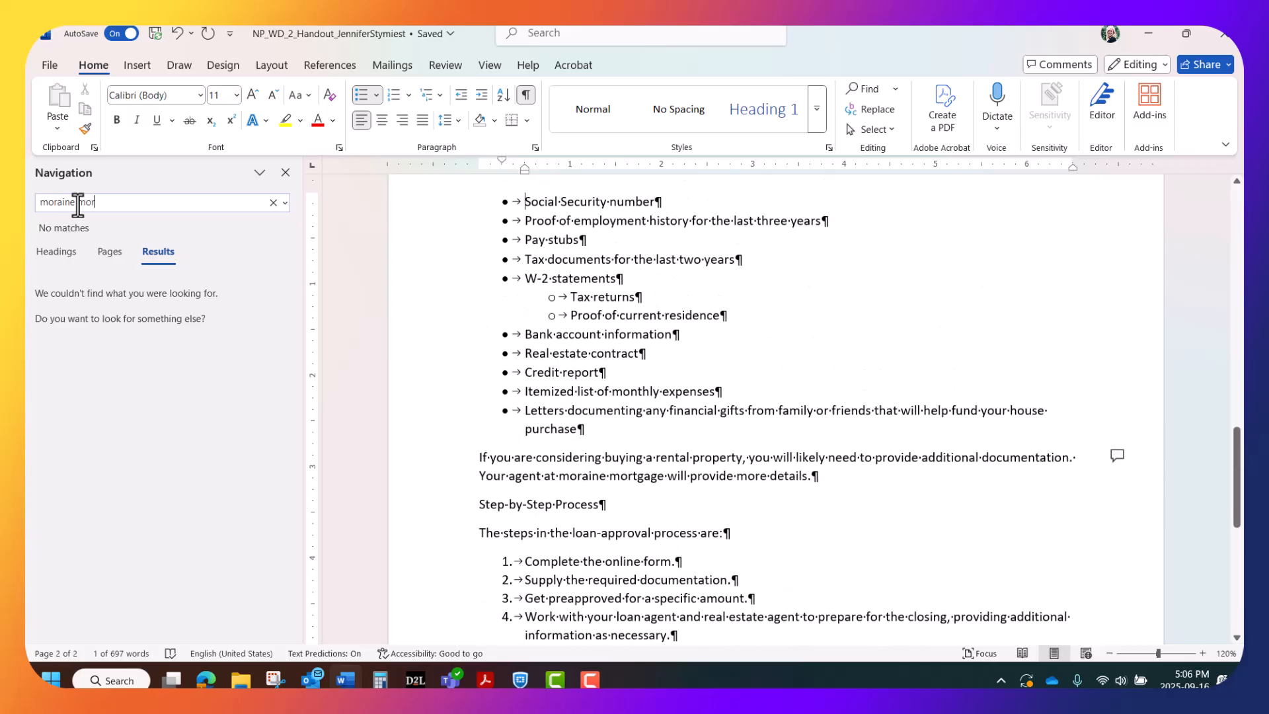
{"action": "type", "text": "tgage"}
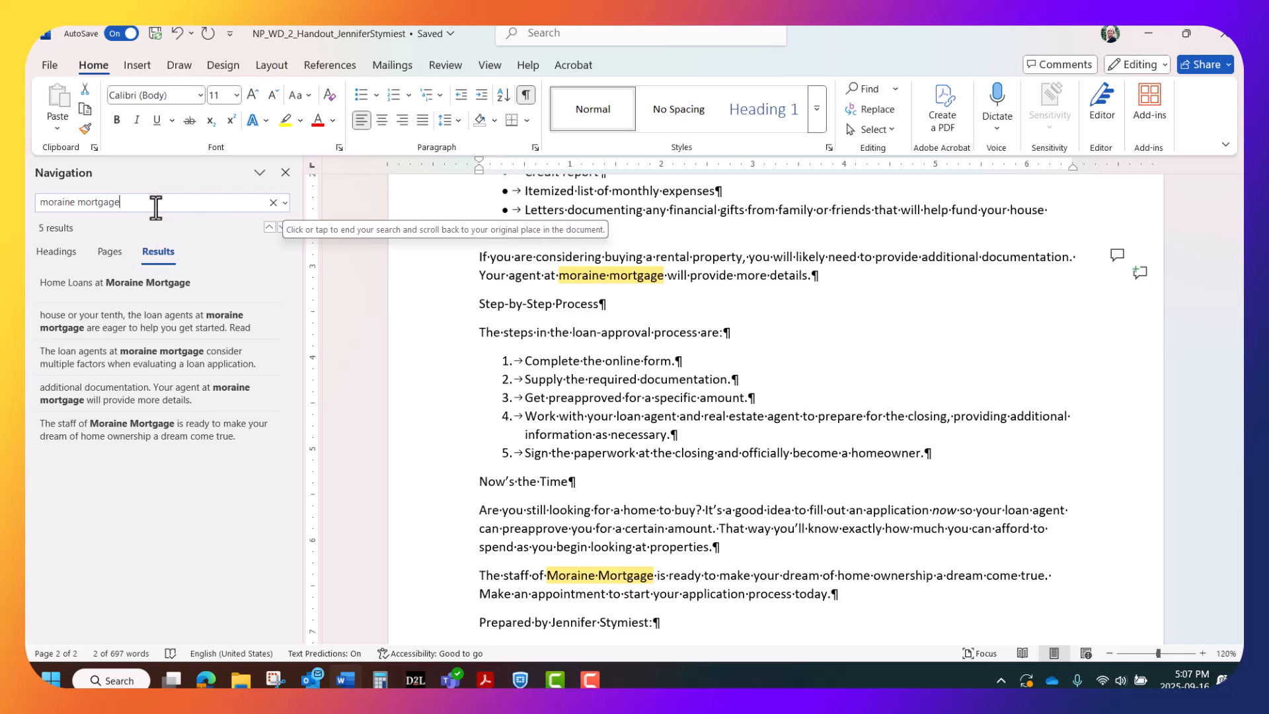
- Turn on the Match case option for searches in the Navigation pane
{"action": "left_click", "coordinate": [285, 202]}
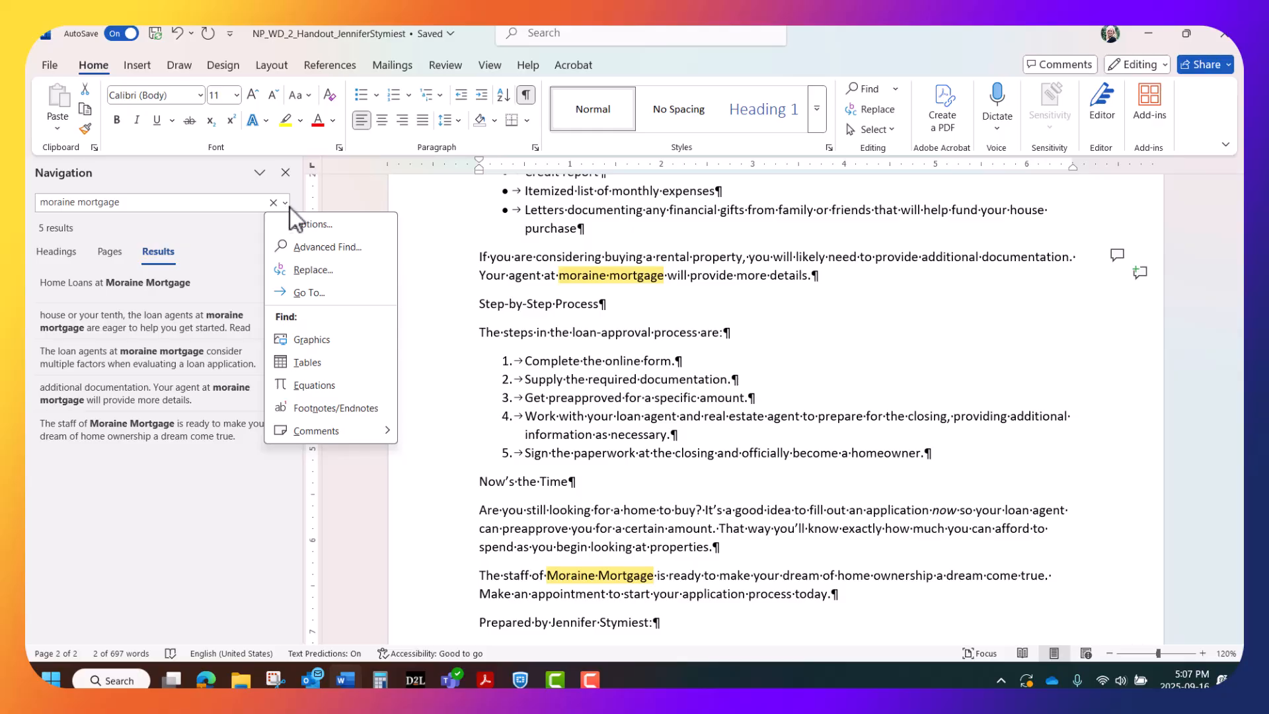
{"action": "left_click", "coordinate": [296, 223]}
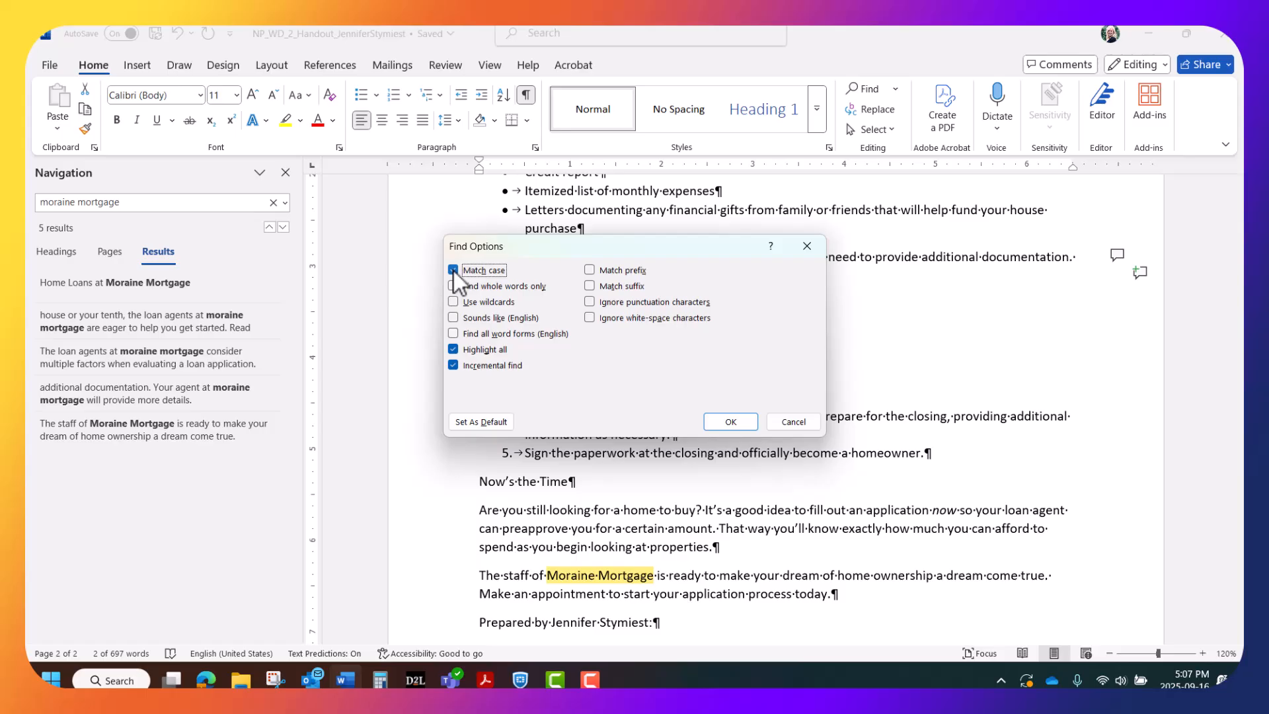
{"action": "left_click", "coordinate": [721, 426]}
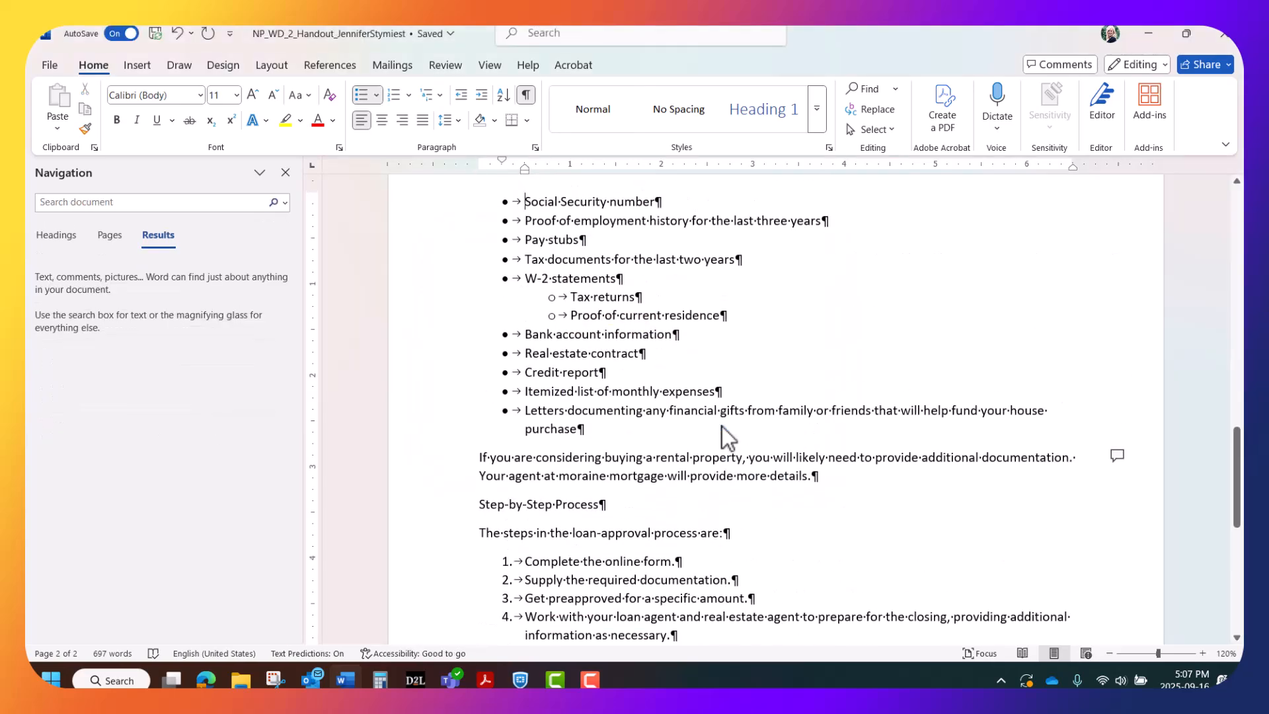
- Search again for "moraine mortgage" from the start of the handout and step through each match
{"action": "key", "text": "ctrl+Home"}
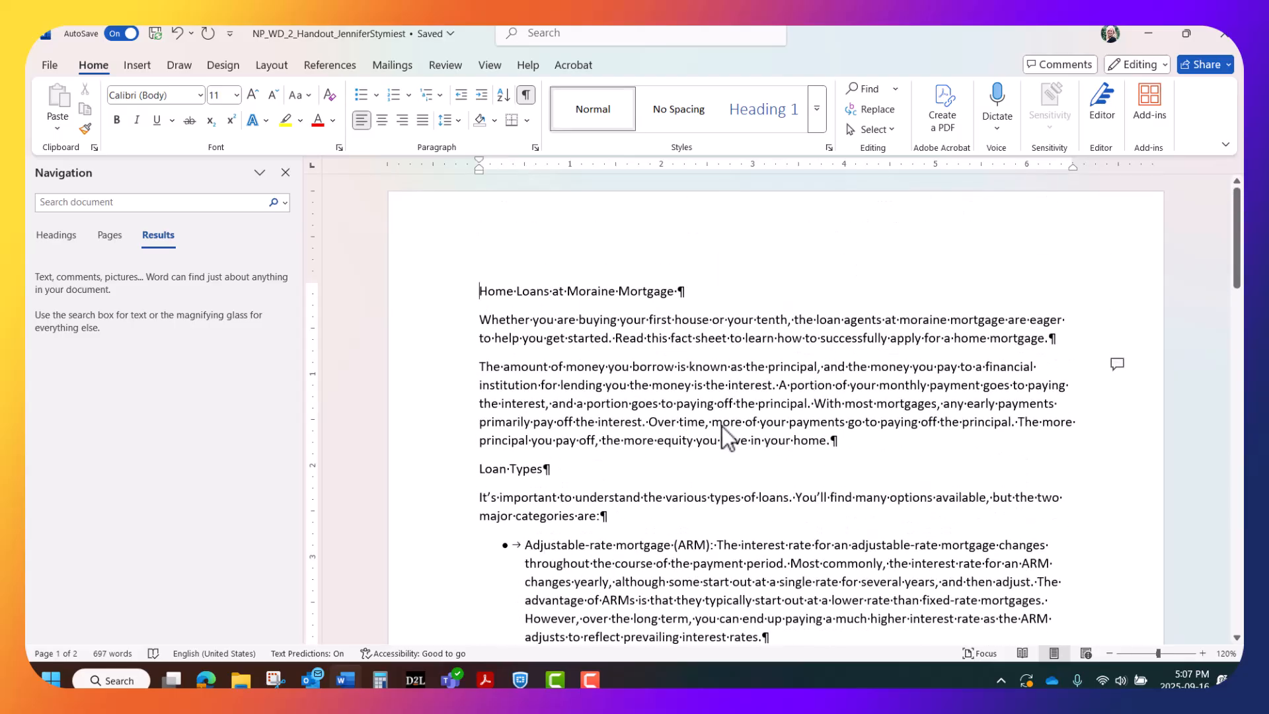
{"action": "left_click", "coordinate": [72, 202]}
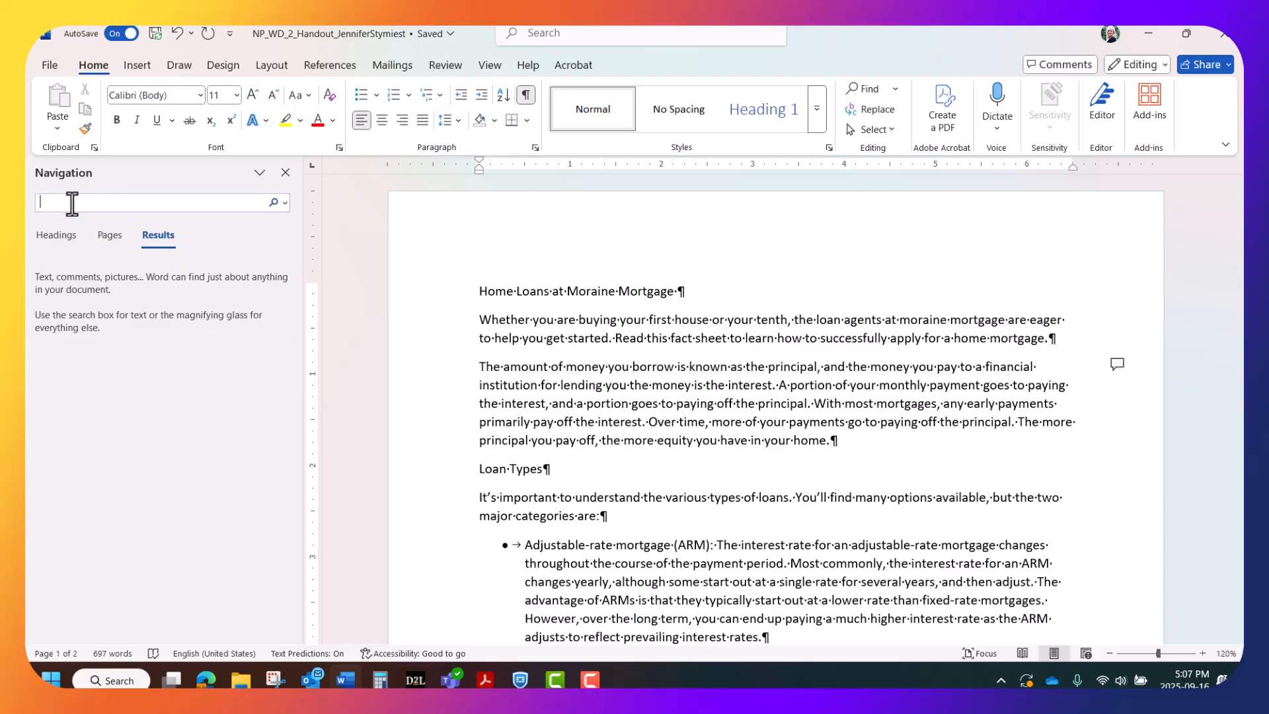
{"action": "type", "text": "mor"}
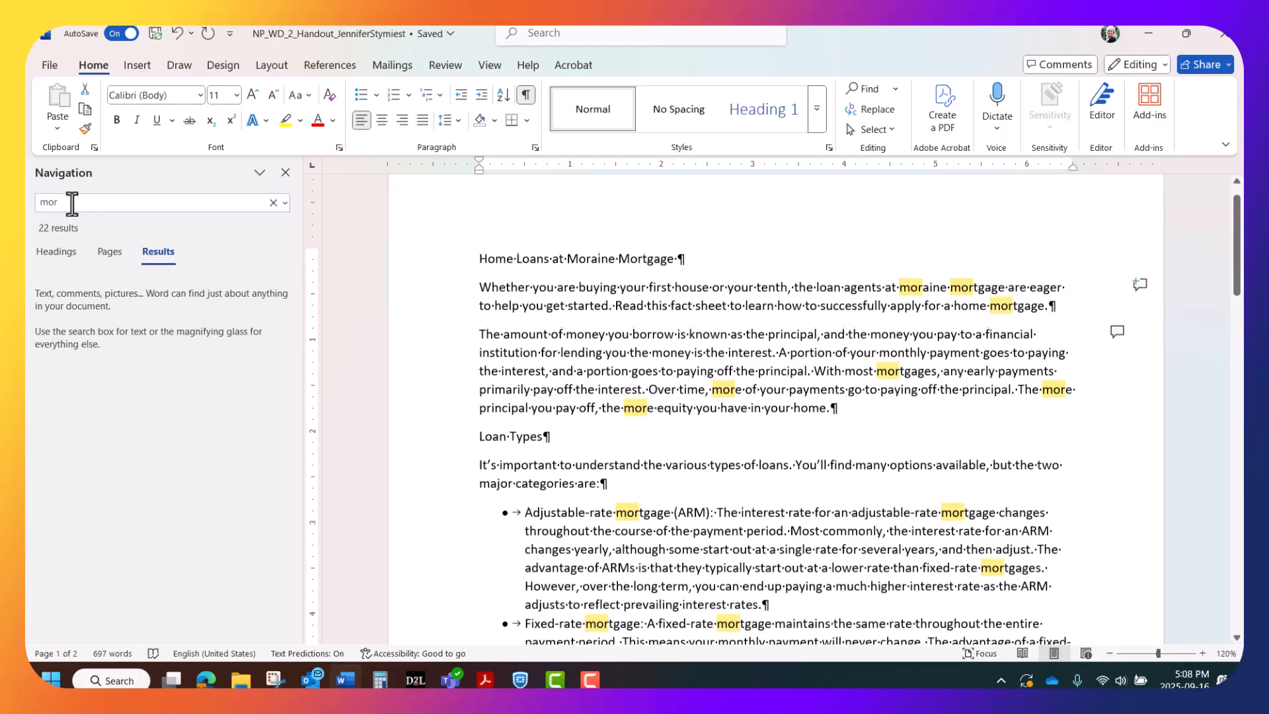
{"action": "type", "text": "aine mortgage"}
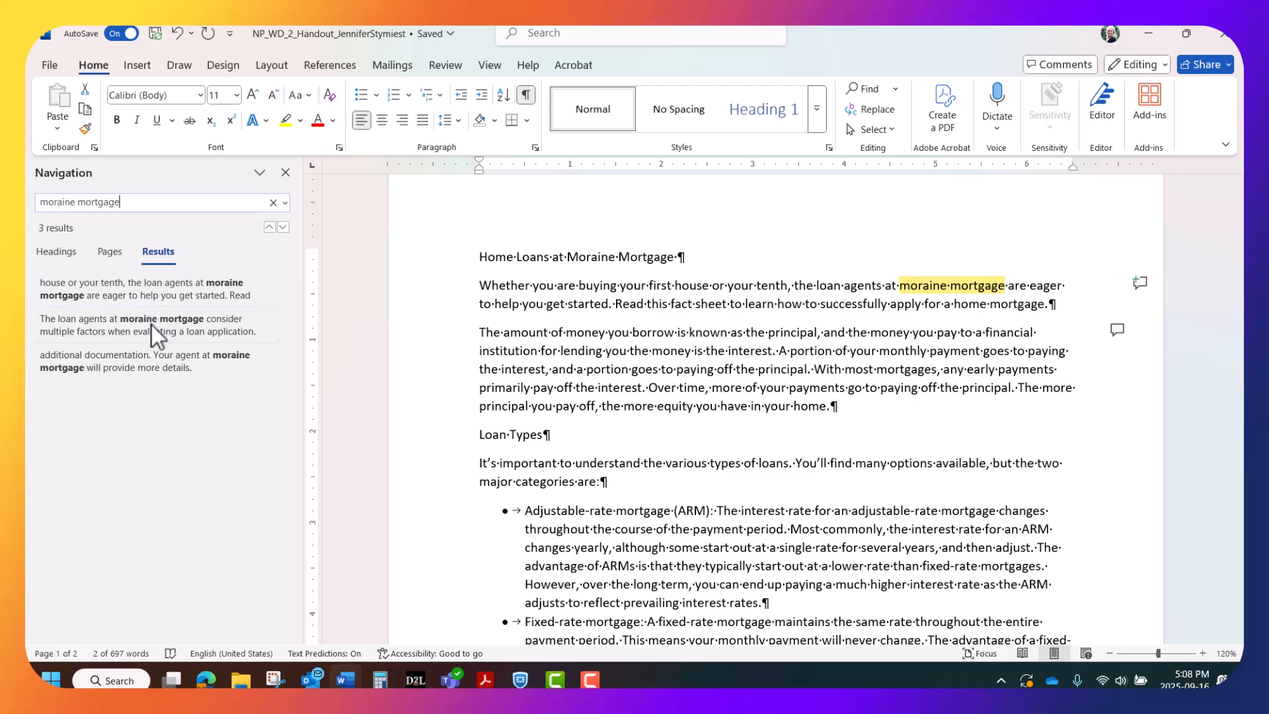
{"action": "left_click", "coordinate": [284, 227]}
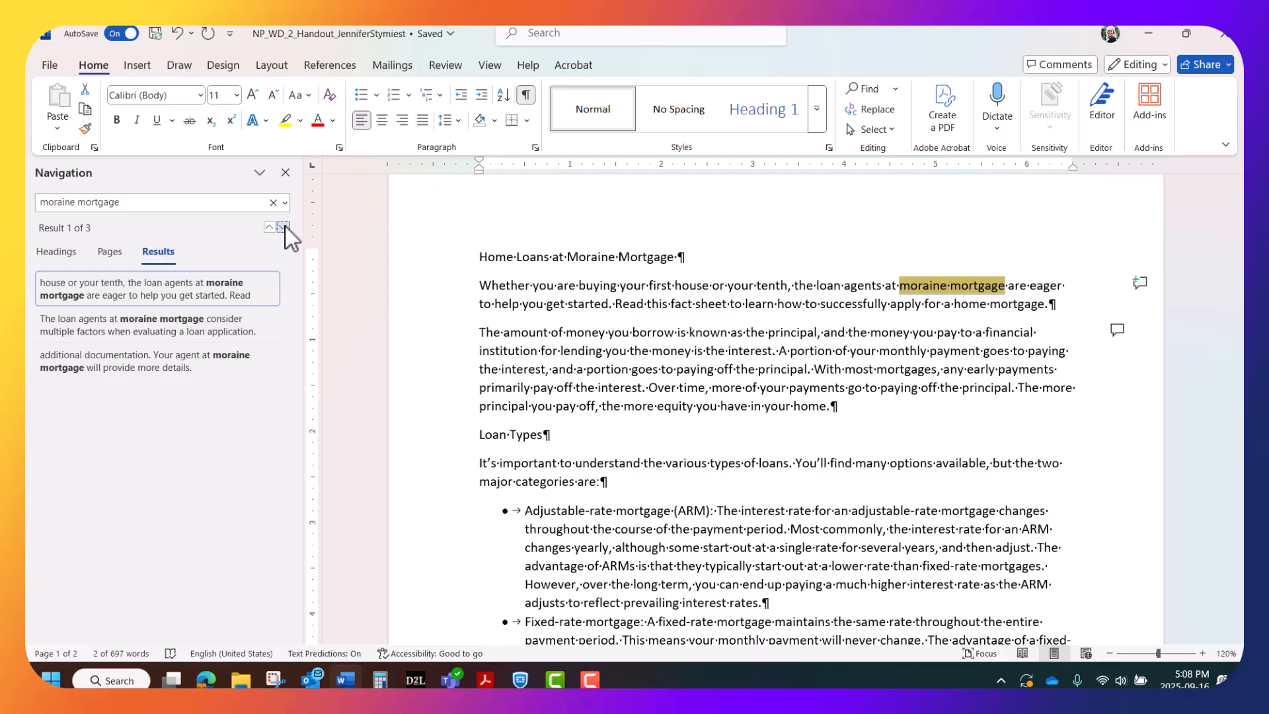
{"action": "left_click", "coordinate": [285, 227]}
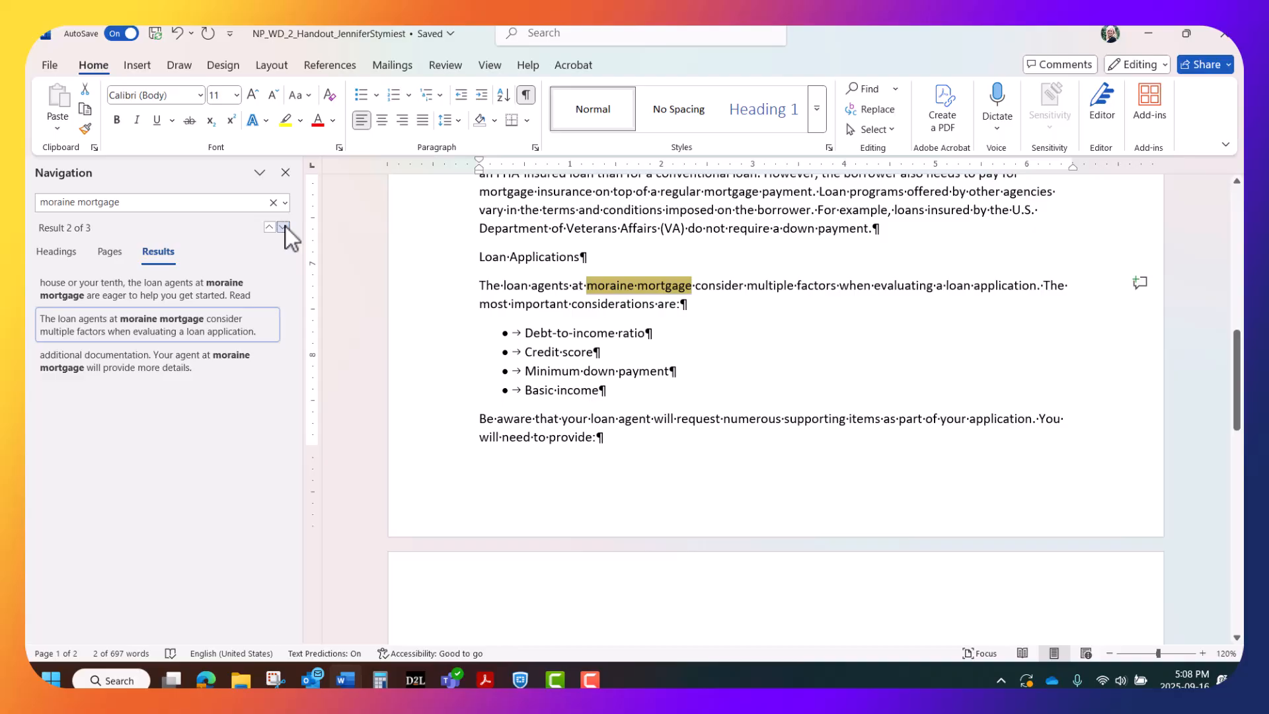
{"action": "left_click", "coordinate": [284, 228]}
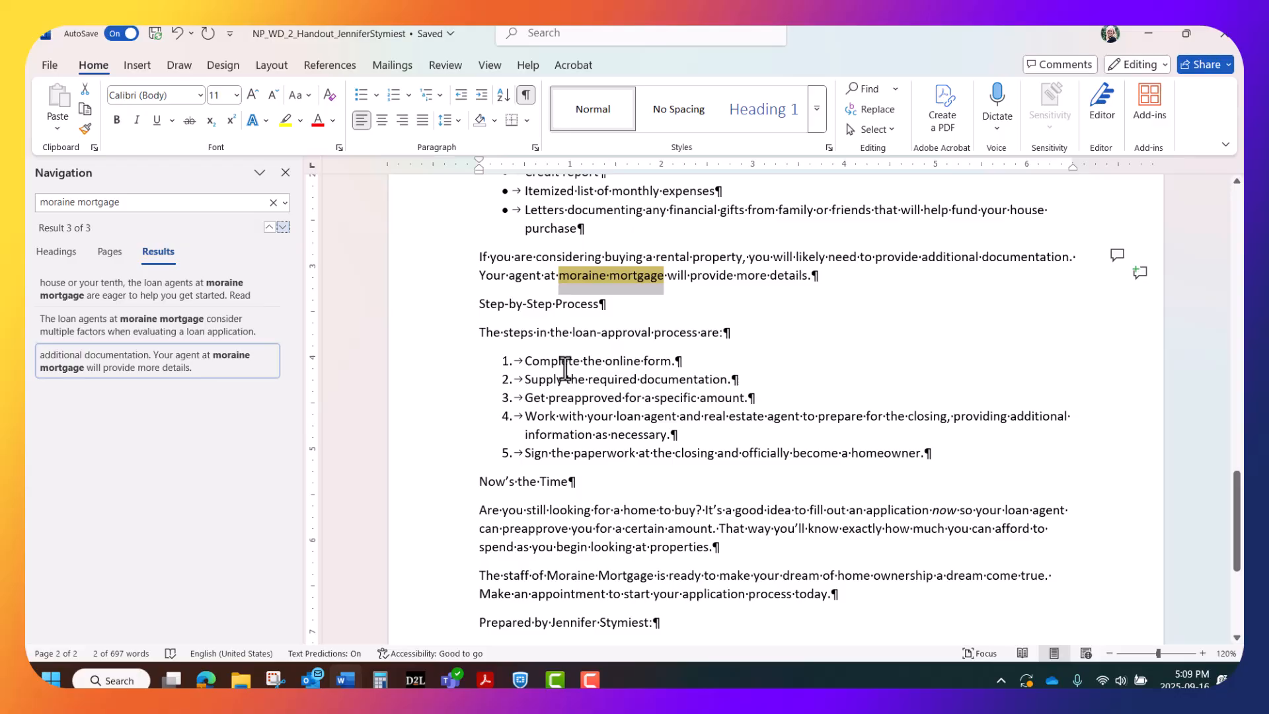
- From the start of the handout, set up a case-matching replacement of "moraine mortgage" with "Moraine Mortgage", with the extra search options shown
{"action": "left_click", "coordinate": [682, 489]}
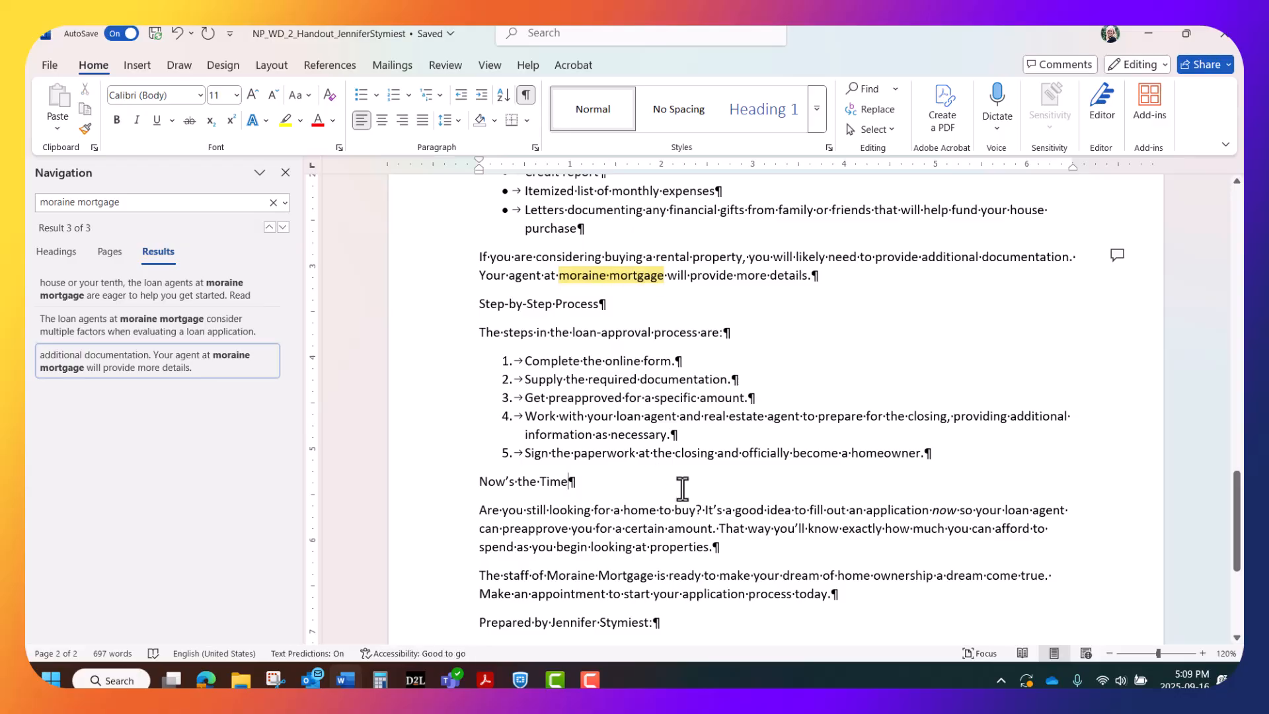
{"action": "key", "text": "ctrl+Home"}
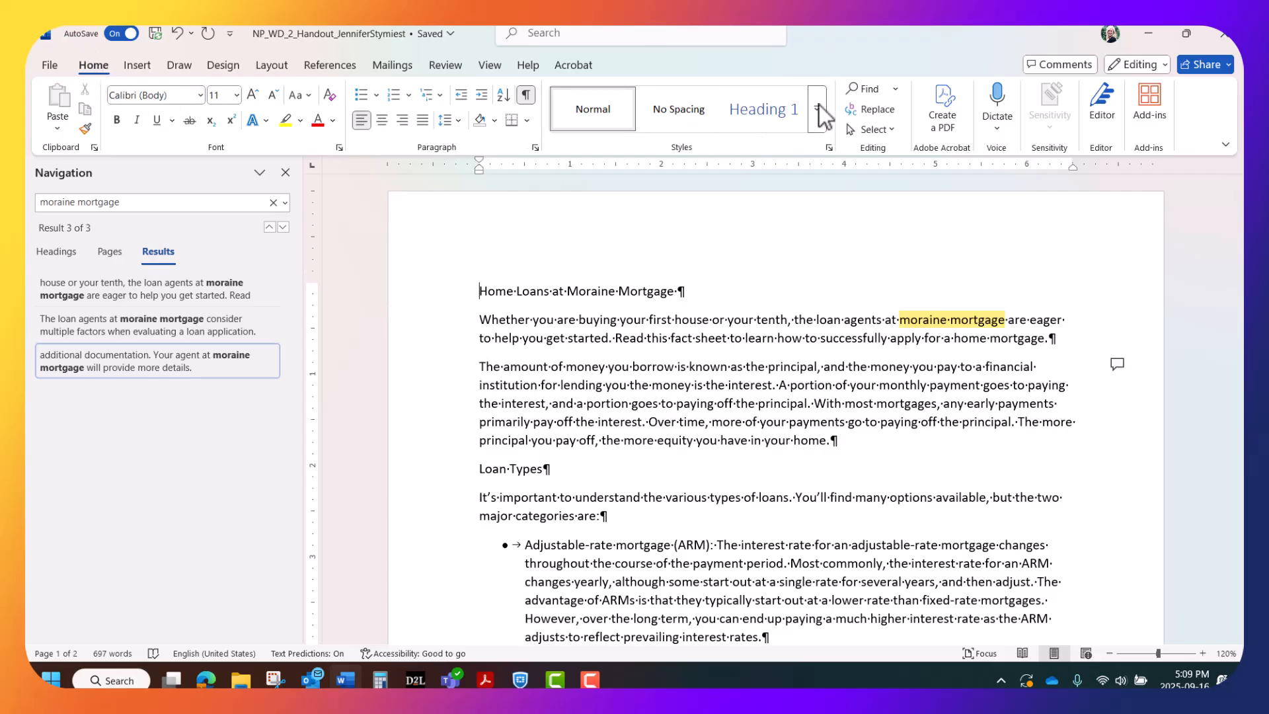
{"action": "left_click", "coordinate": [883, 113]}
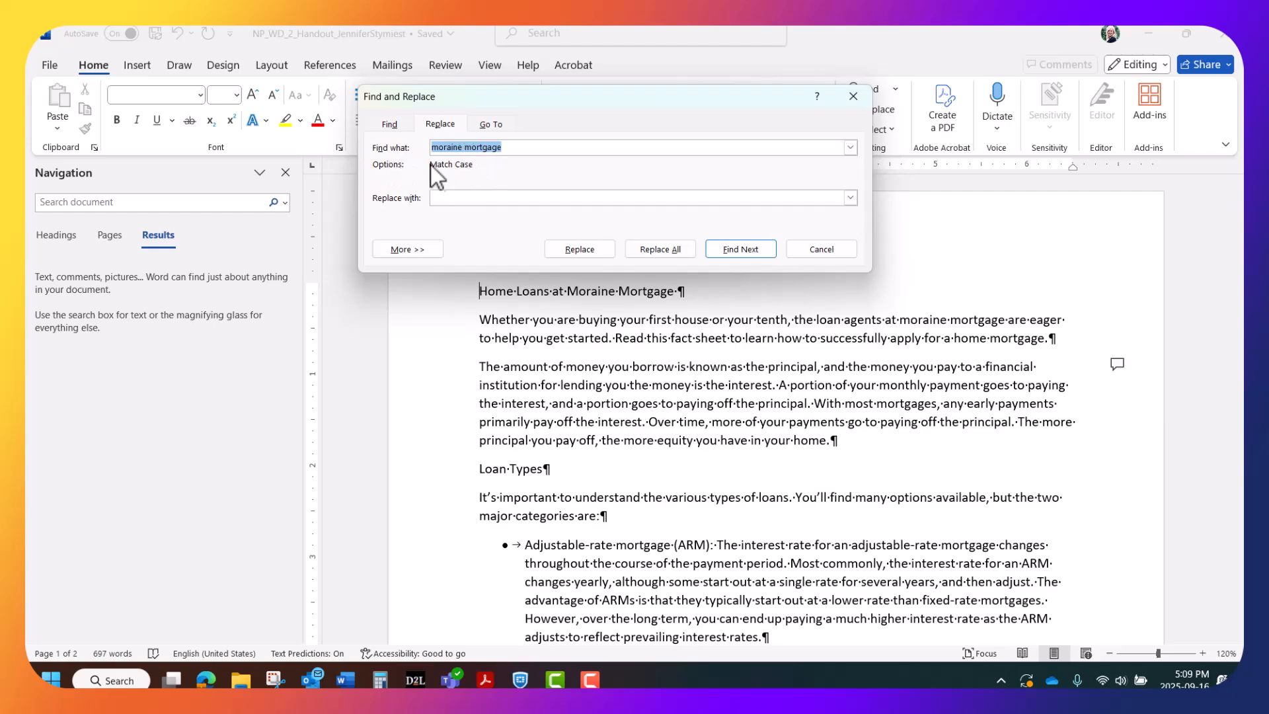
{"action": "left_click", "coordinate": [459, 197]}
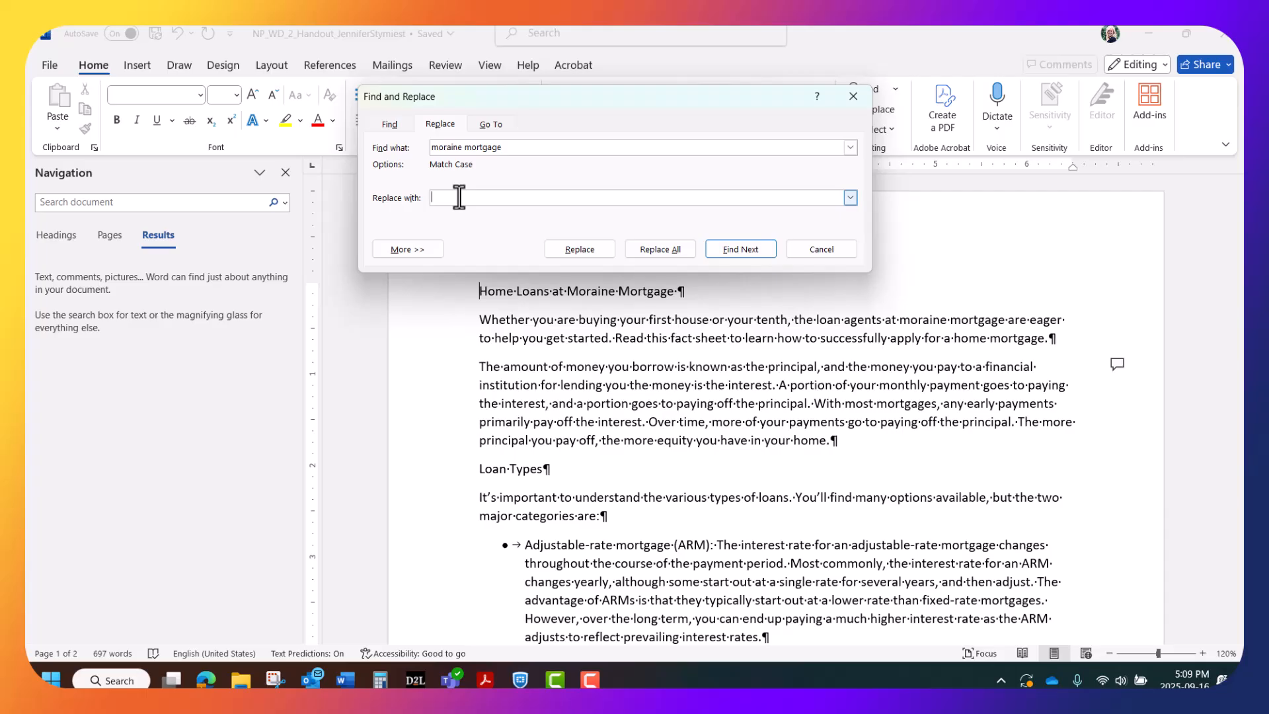
{"action": "left_click", "coordinate": [407, 250]}
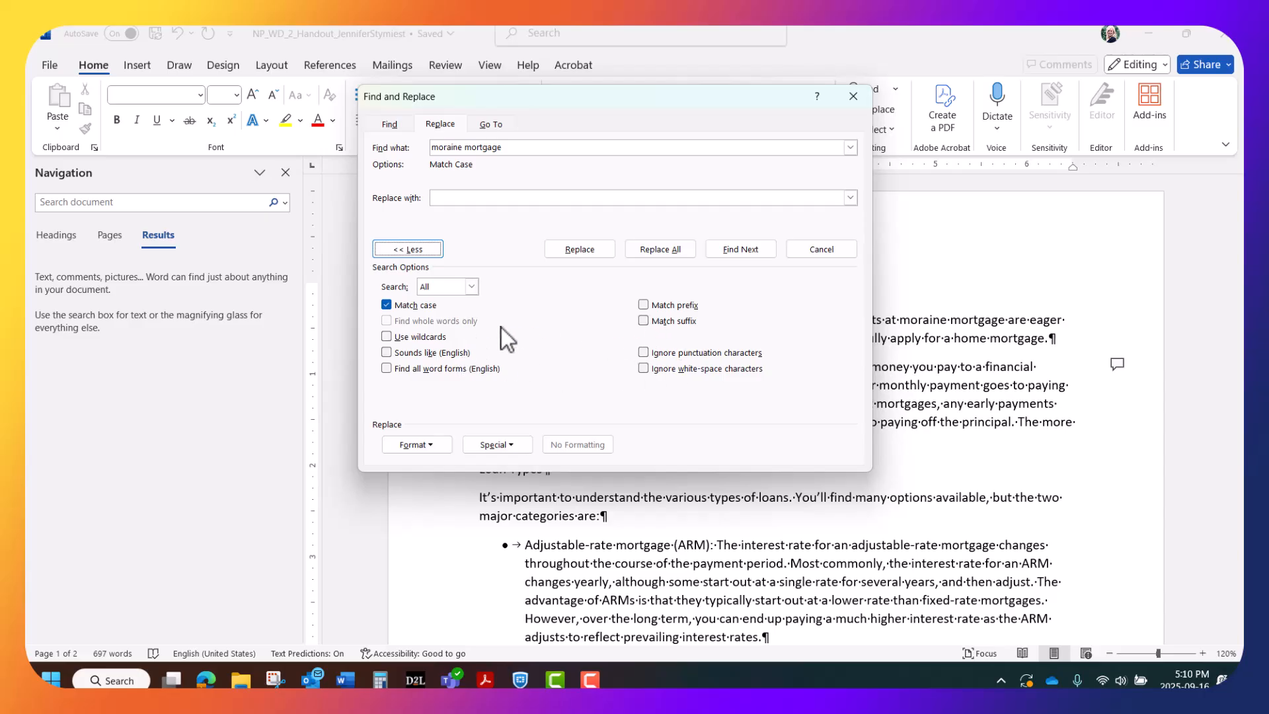
{"action": "left_click", "coordinate": [467, 198]}
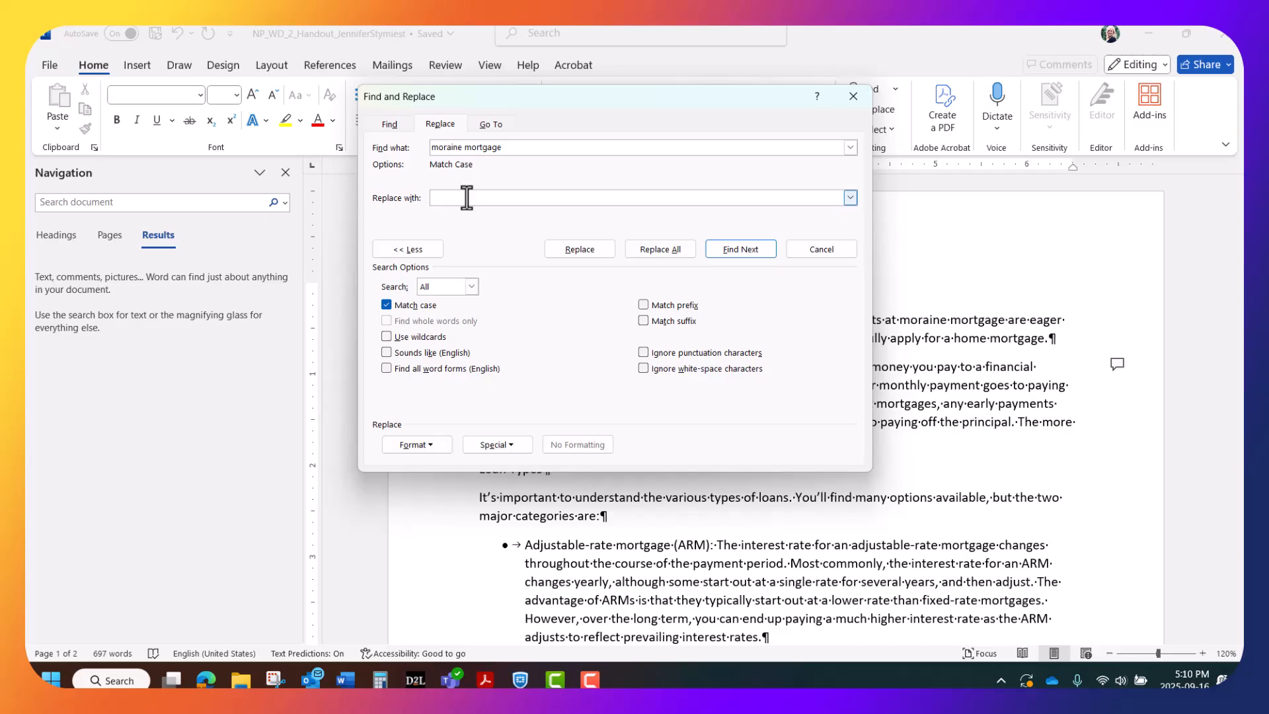
{"action": "type", "text": "Moraine Mortgage"}
- Replace "moraine mortgage" in the opening paragraph and the rental property paragraph, skipping the occurrence under Loan Applications
{"action": "left_click", "coordinate": [732, 251]}
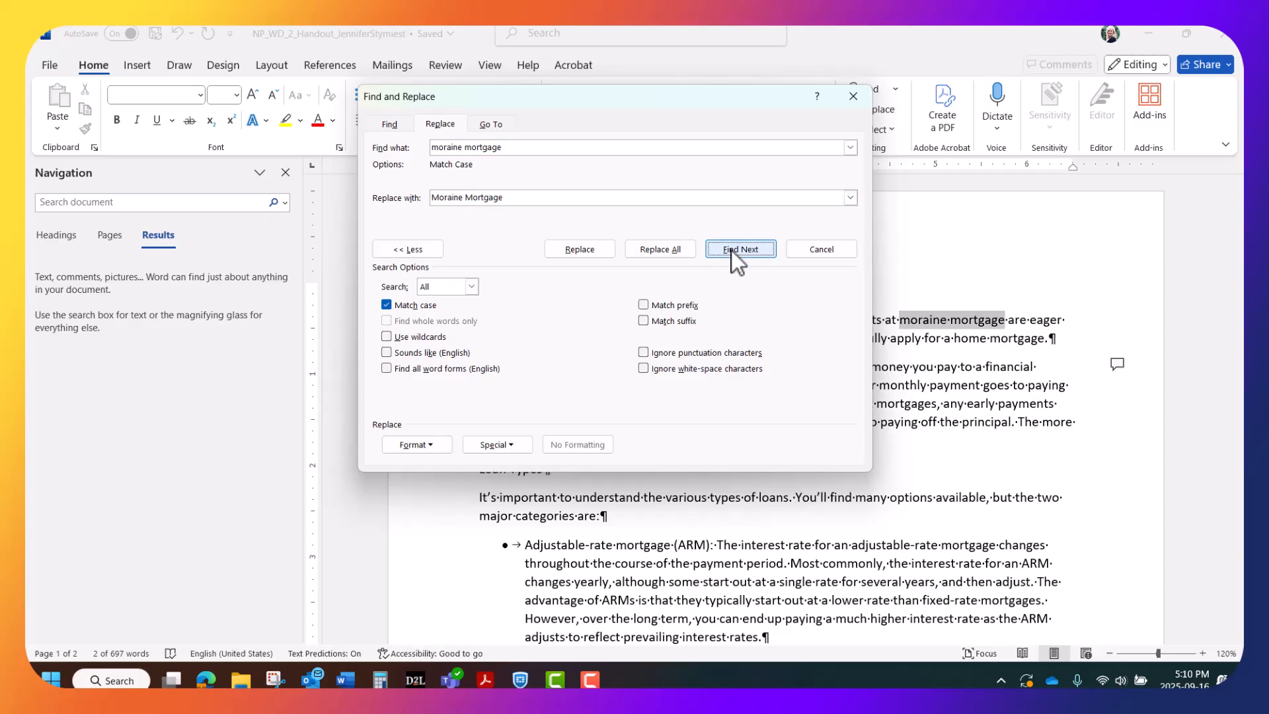
{"action": "left_click", "coordinate": [580, 250]}
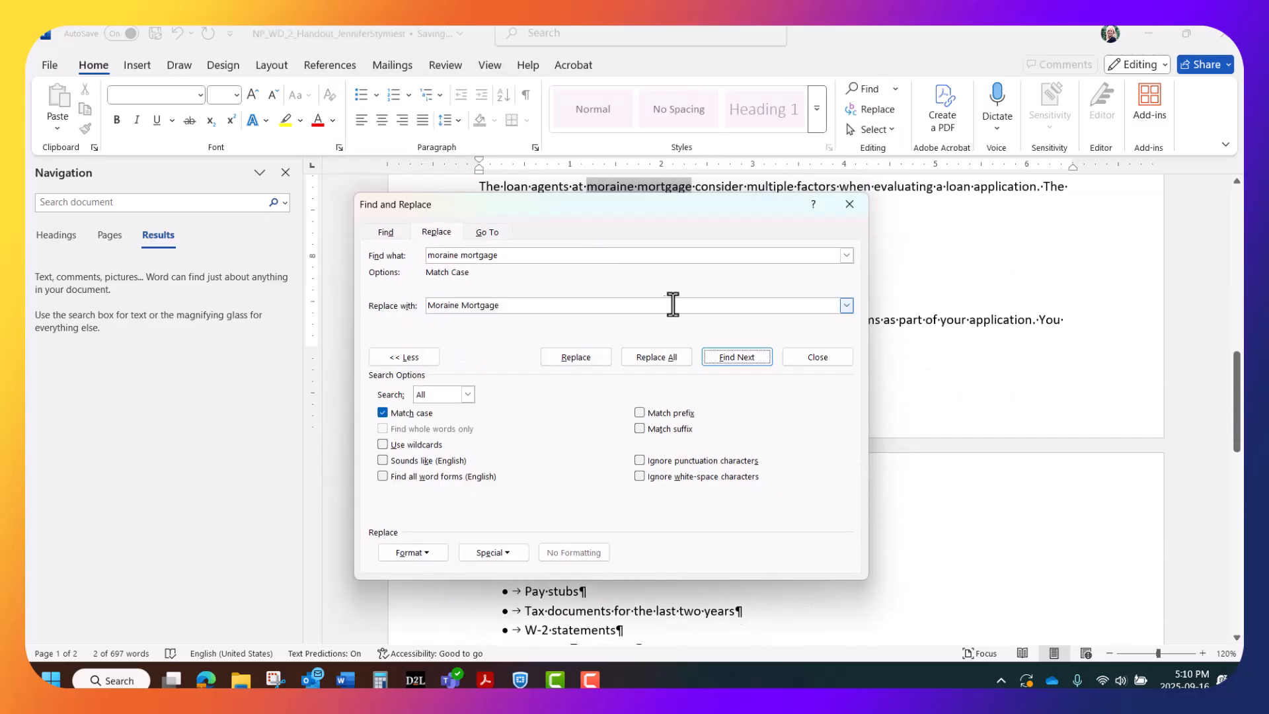
{"action": "left_click", "coordinate": [716, 359]}
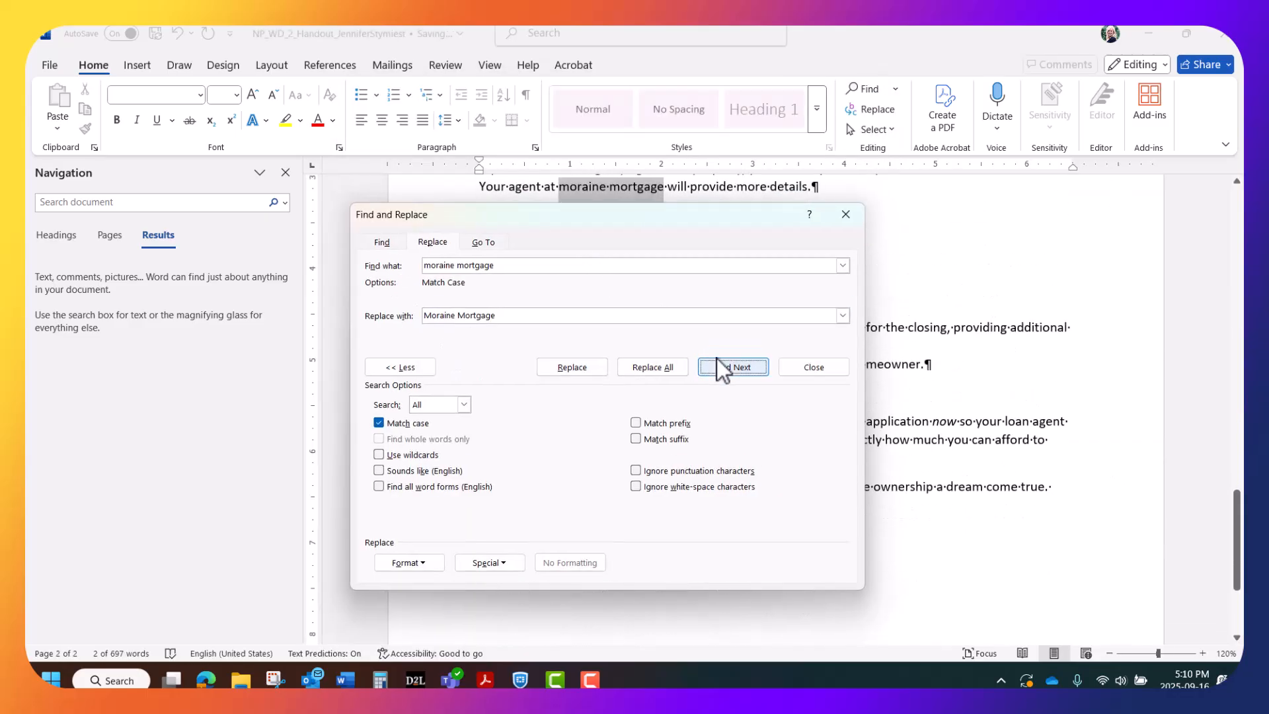
{"action": "left_click", "coordinate": [588, 367]}
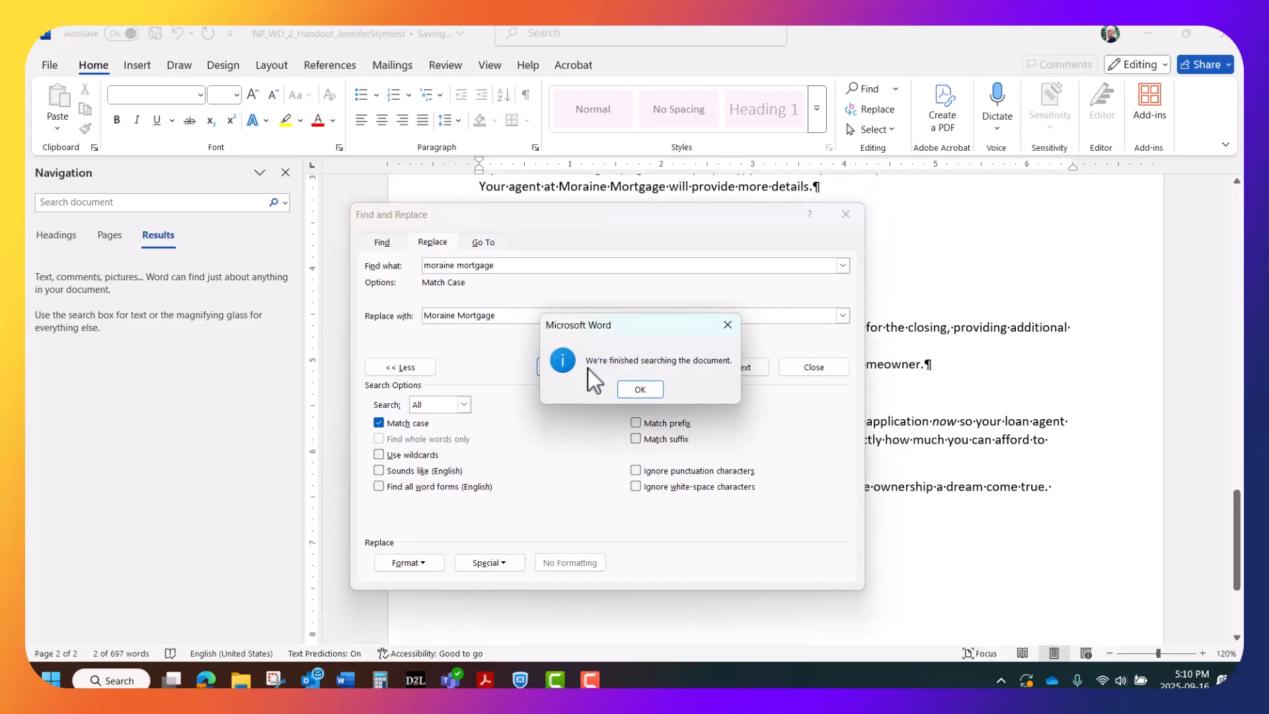
{"action": "left_click", "coordinate": [647, 390]}
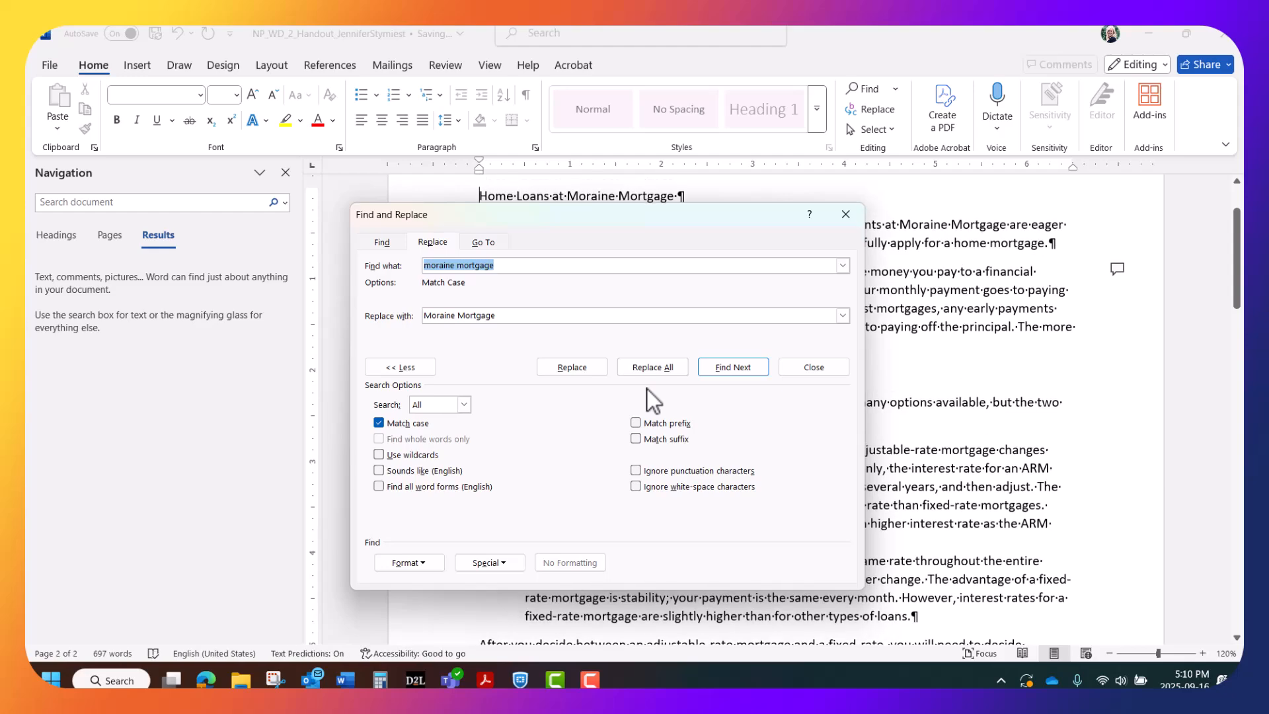
- Find the skipped "moraine mortgage" under Loan Applications and replace it with "Moraine Mortgage"
{"action": "left_click", "coordinate": [736, 366]}
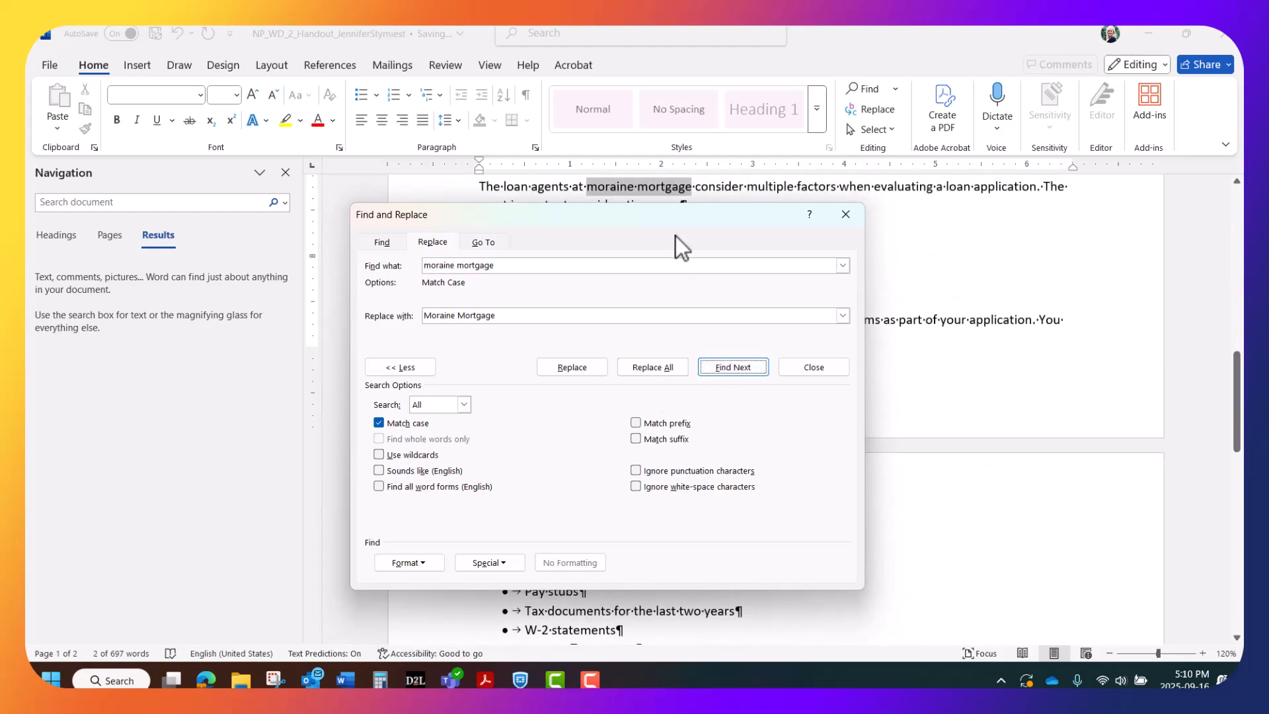
{"action": "left_click", "coordinate": [584, 373]}
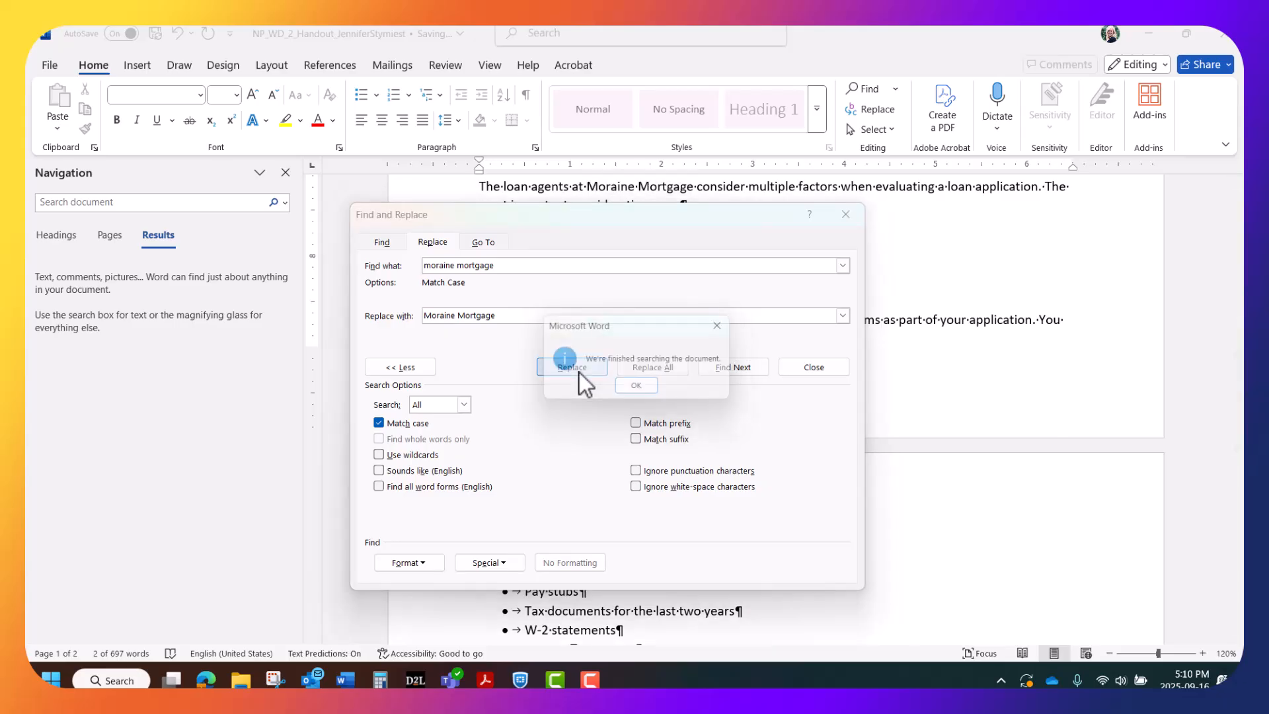
{"action": "left_click", "coordinate": [657, 391]}
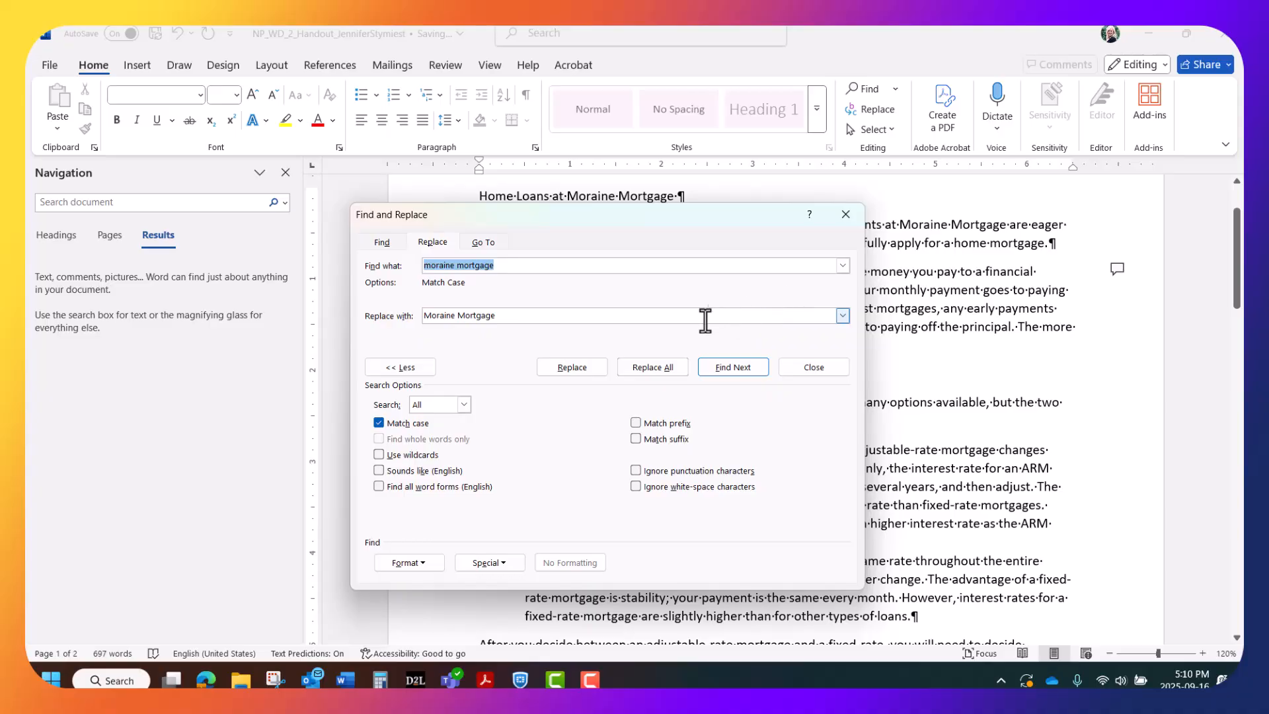
- Run Replace All for any remaining lowercase "moraine mortgage" and close the Find and Replace dialog
{"action": "left_click", "coordinate": [662, 368]}
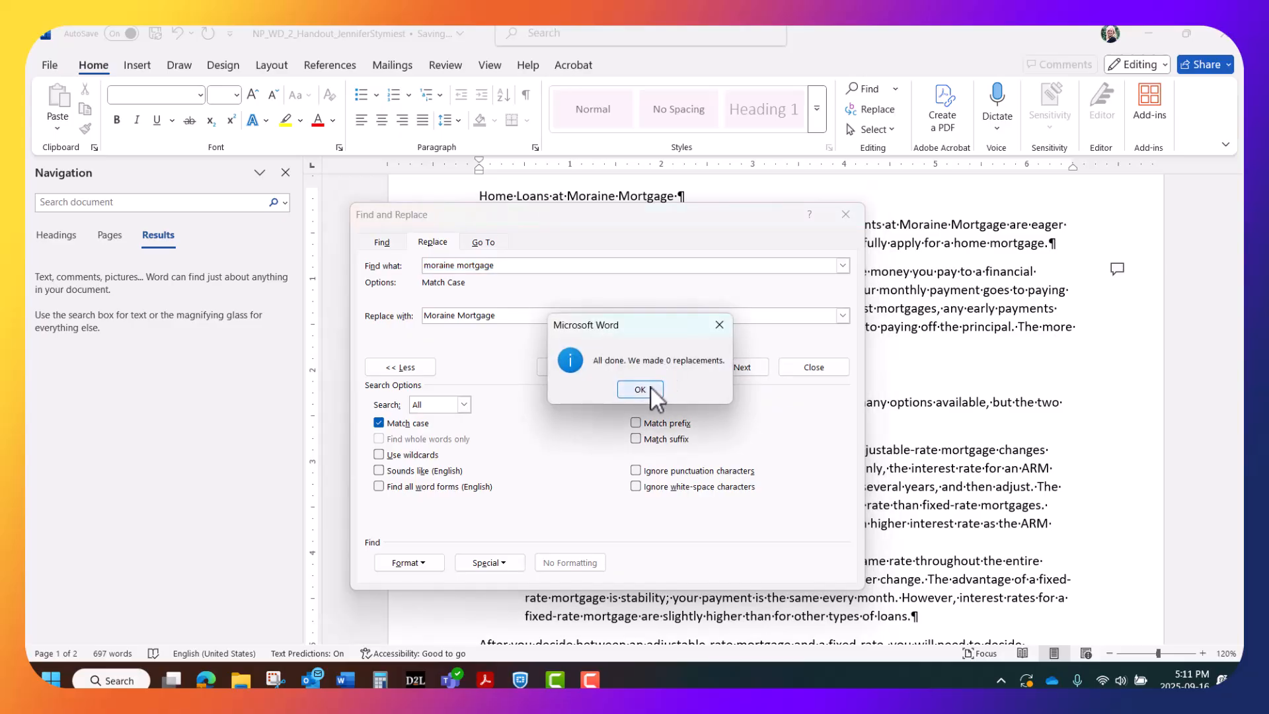
{"action": "left_click", "coordinate": [652, 394]}
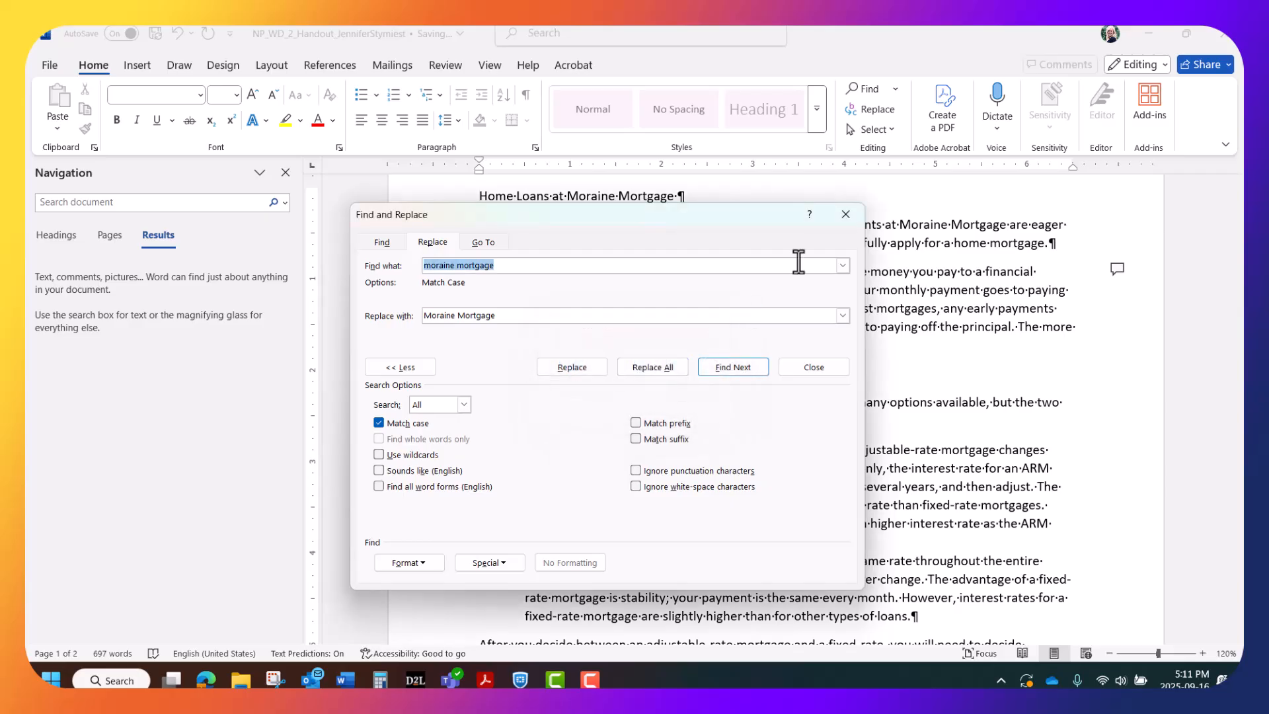
{"action": "left_click", "coordinate": [846, 214]}
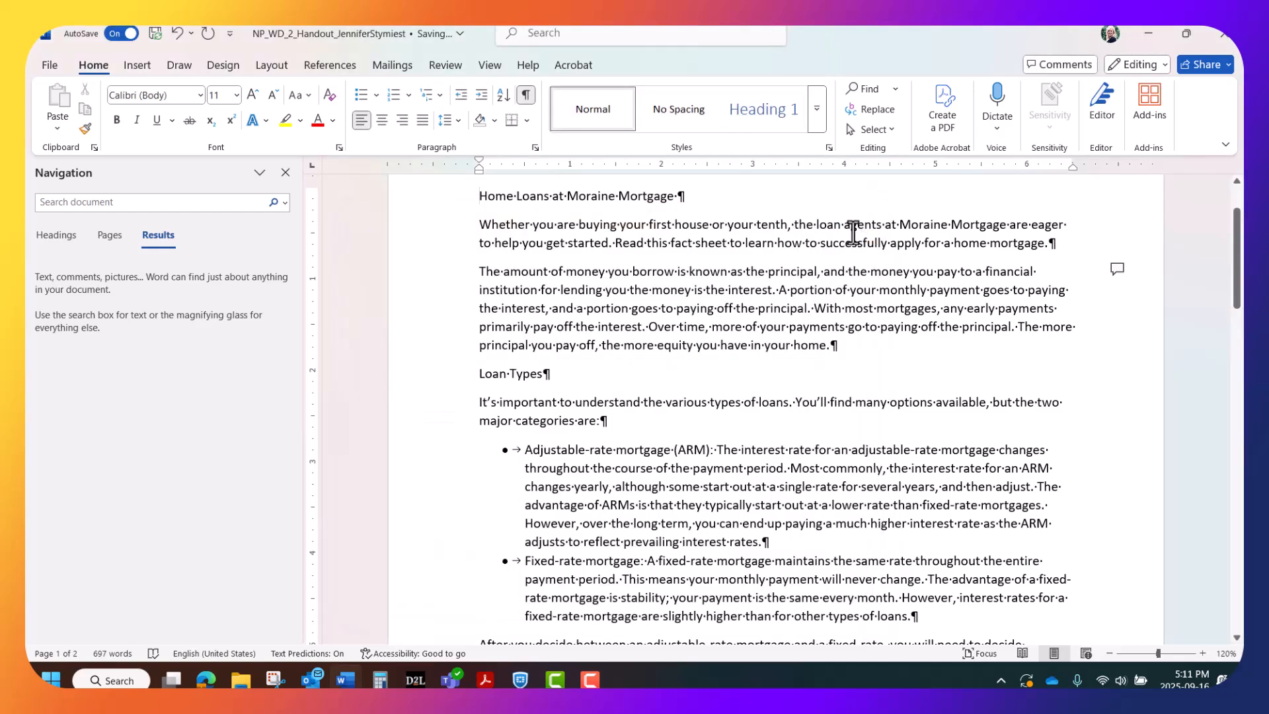
- Turn off the Match case search option and close the Navigation pane
{"action": "left_click", "coordinate": [286, 209]}
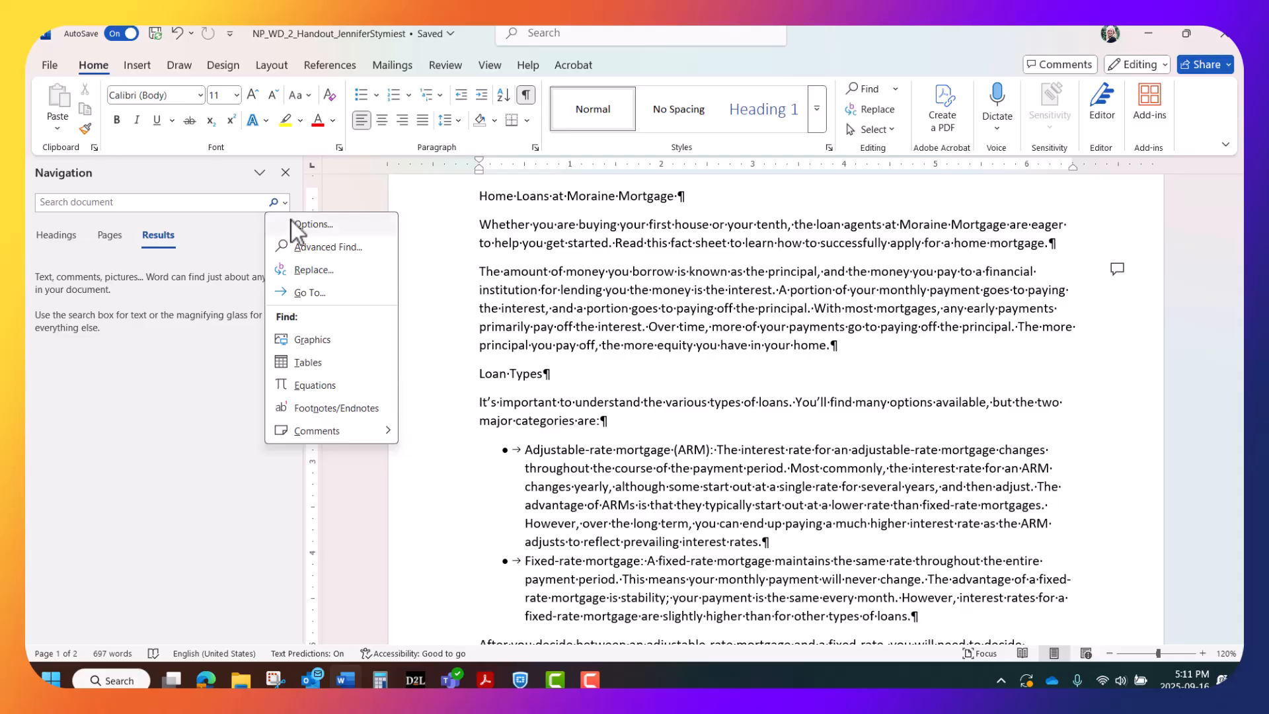
{"action": "left_click", "coordinate": [292, 224]}
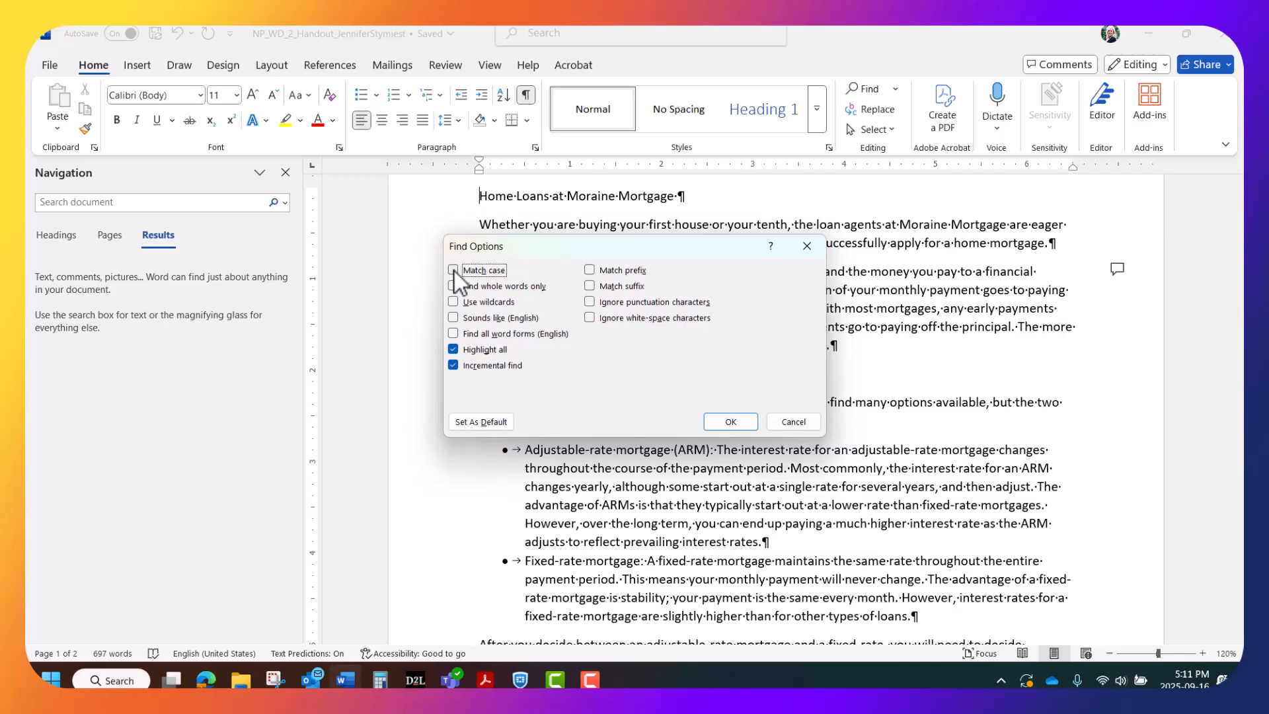
{"action": "left_click", "coordinate": [735, 423]}
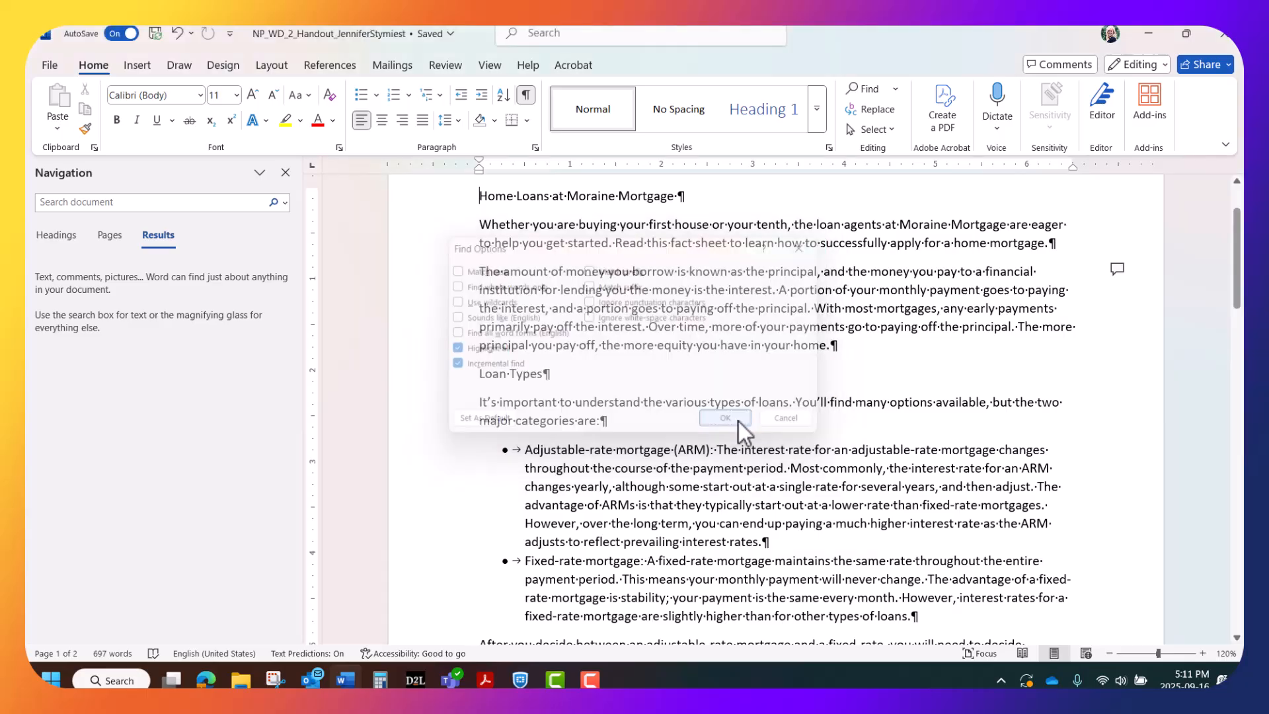
{"action": "left_click", "coordinate": [285, 174]}
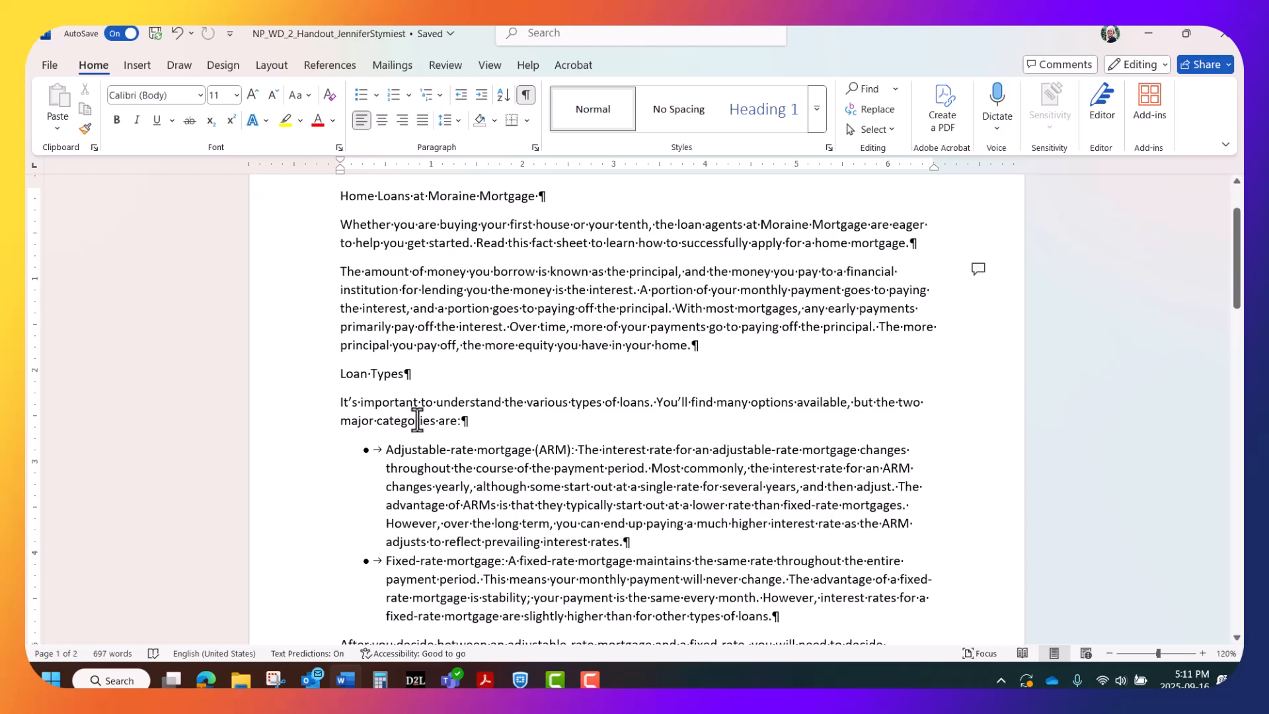
- Apply the Title style to "Home Loans at Moraine Mortgage" and center it
{"action": "left_click", "coordinate": [821, 107]}
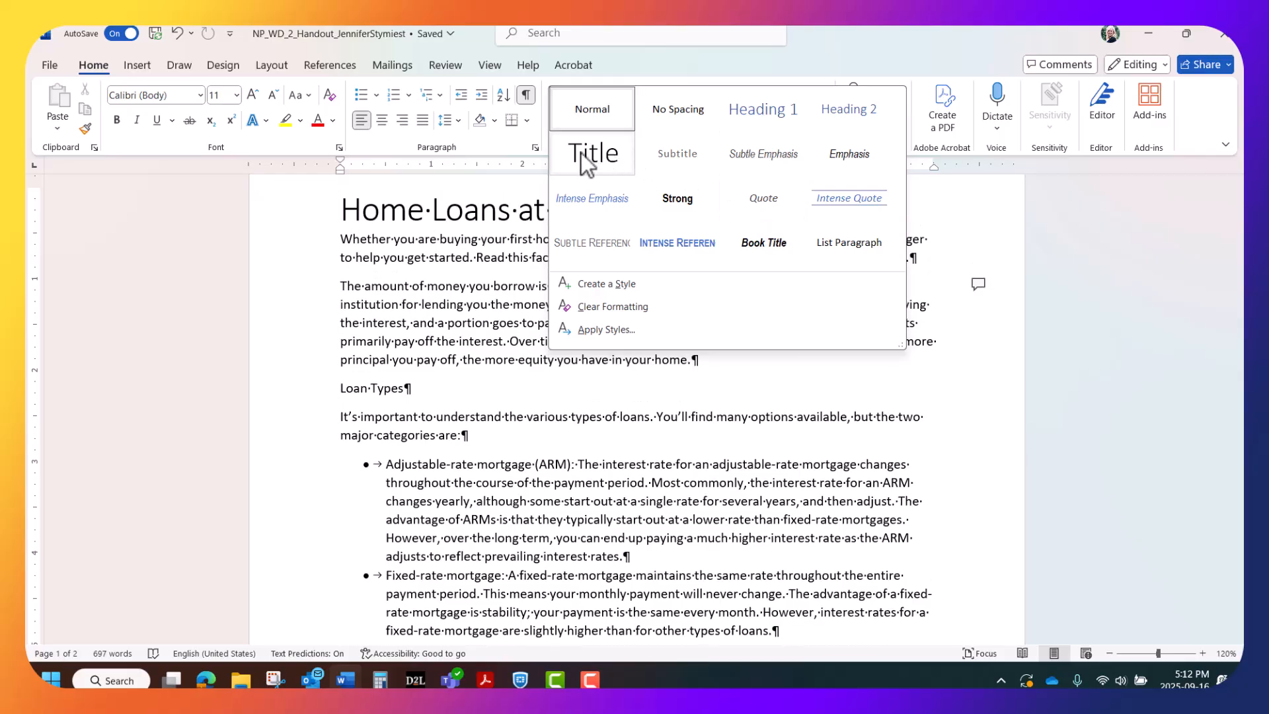
{"action": "left_click", "coordinate": [596, 152]}
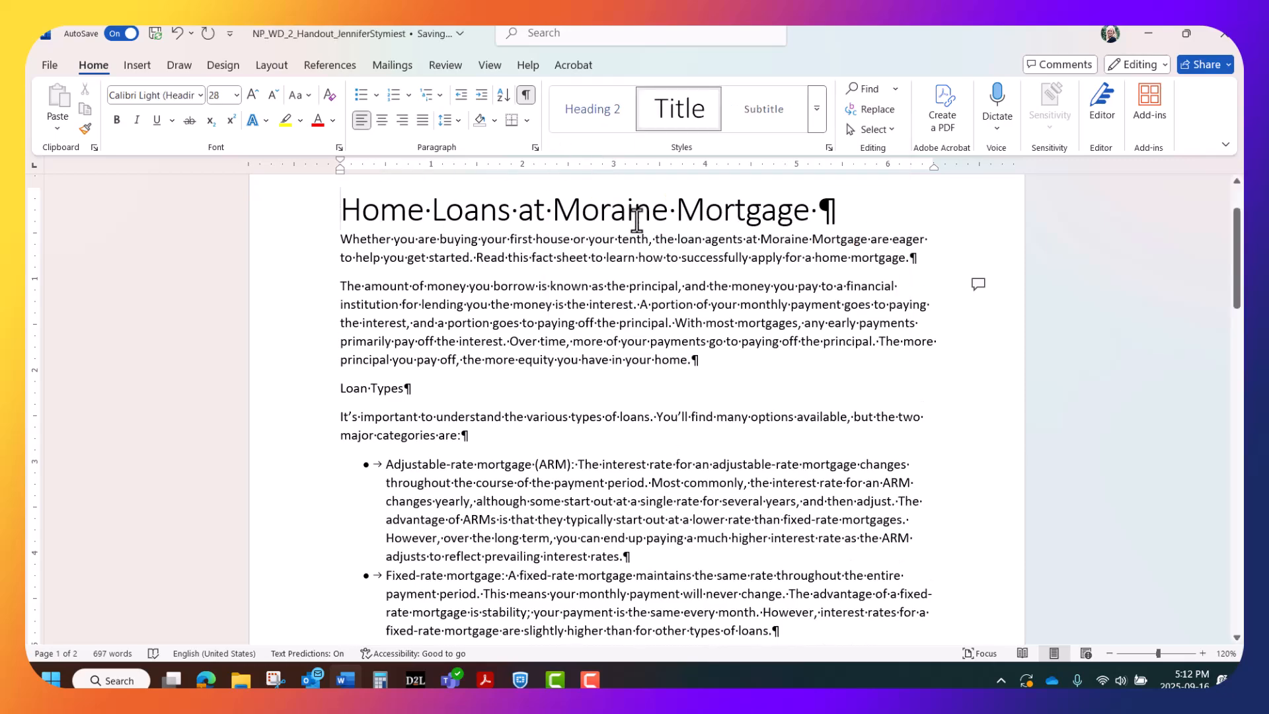
{"action": "left_click", "coordinate": [386, 123]}
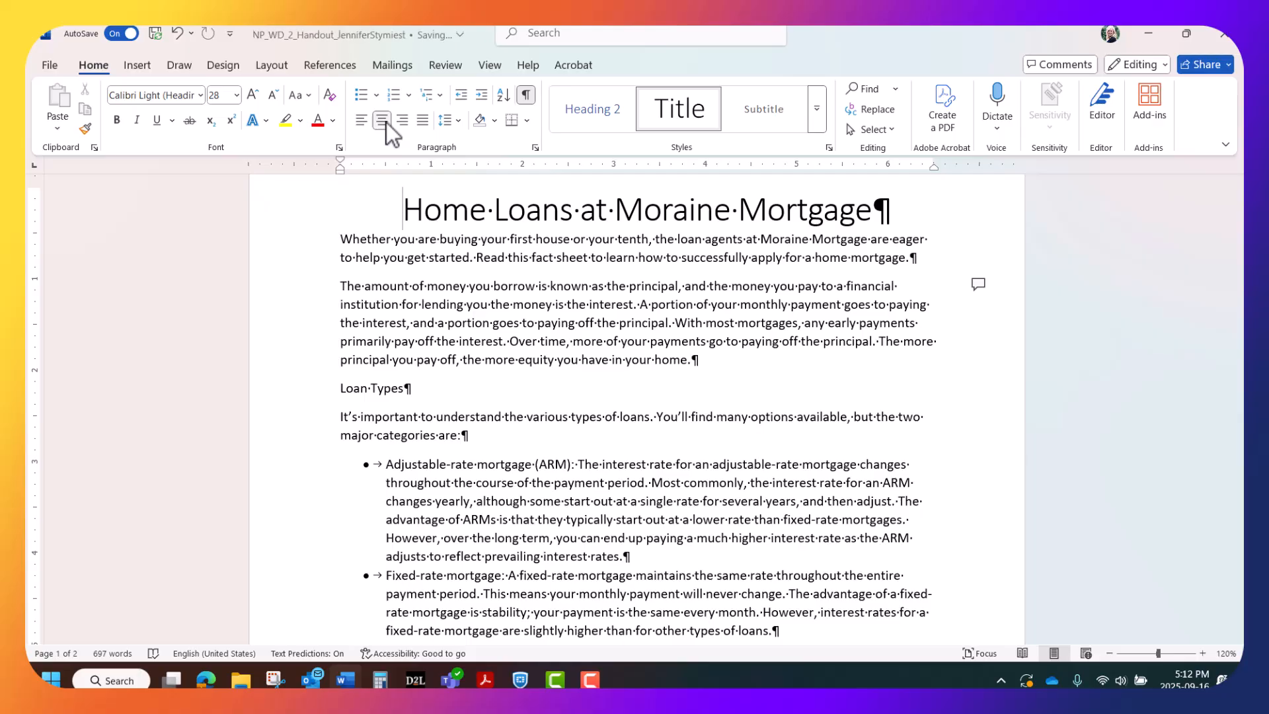
- Bold the document title text and recolor it with a darker shade of the Blue, Accent 5 theme color
{"action": "triple_click", "coordinate": [476, 210]}
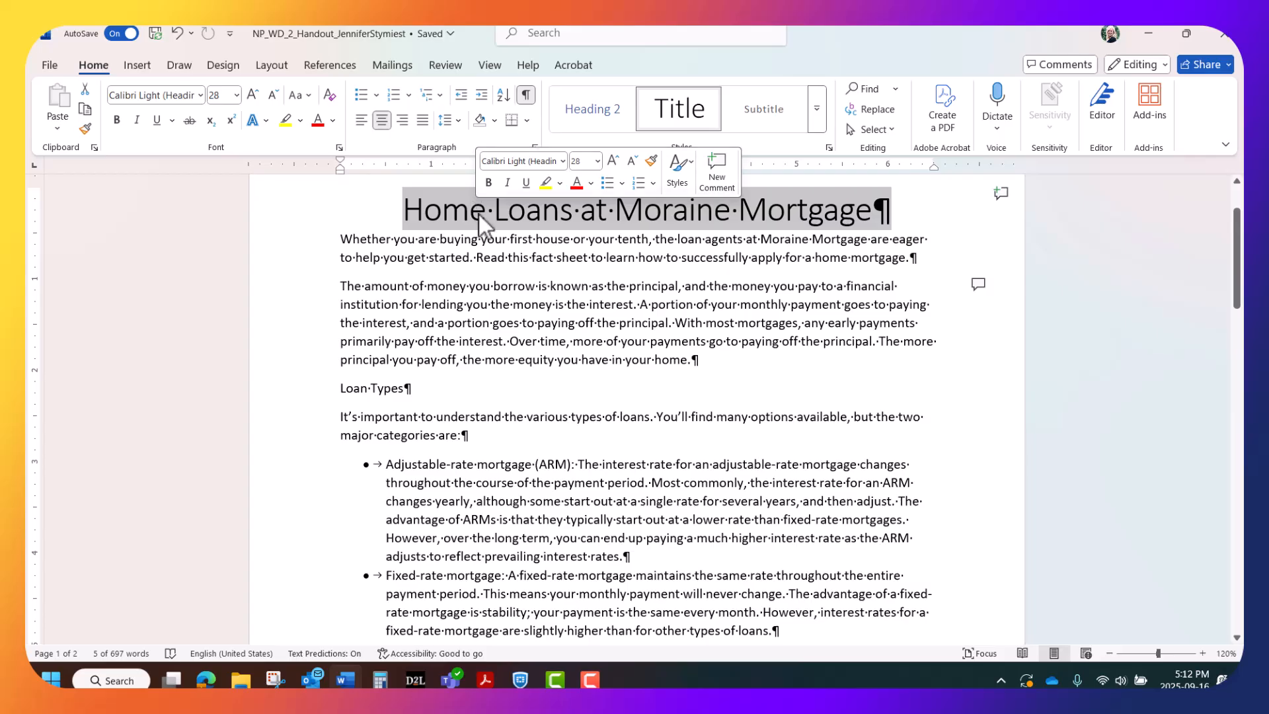
{"action": "left_click", "coordinate": [120, 119]}
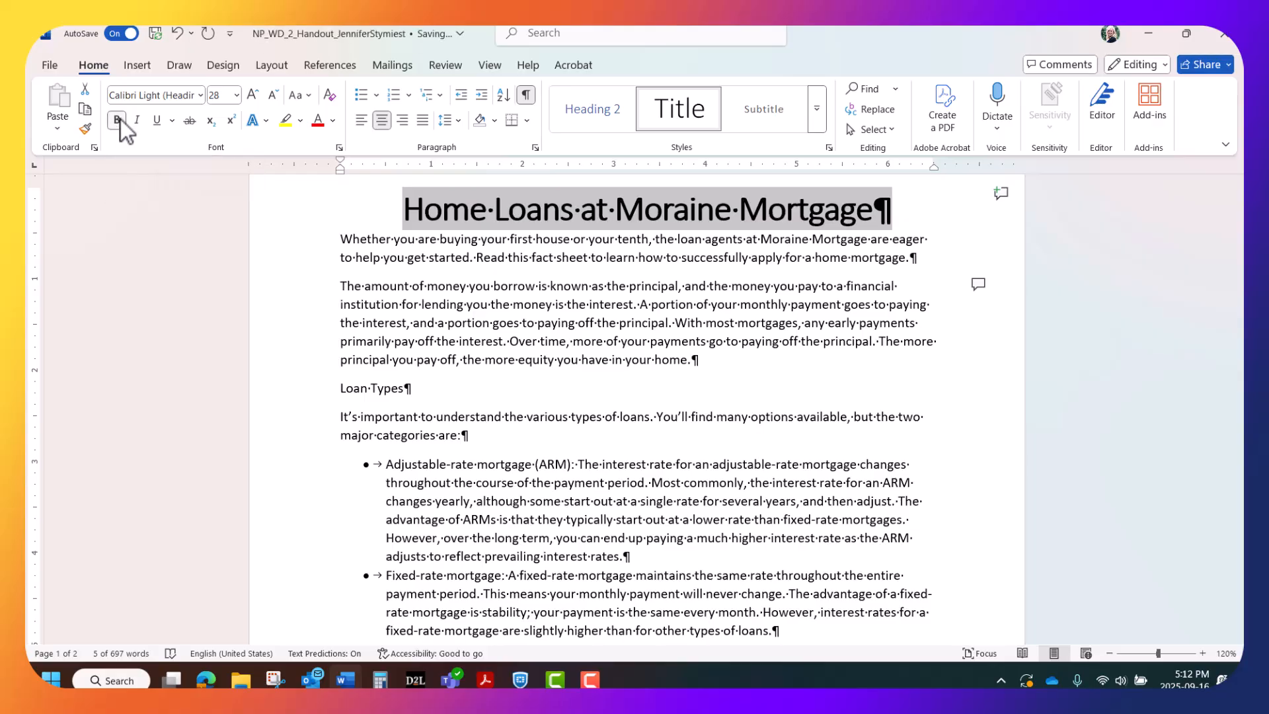
{"action": "left_click", "coordinate": [334, 123]}
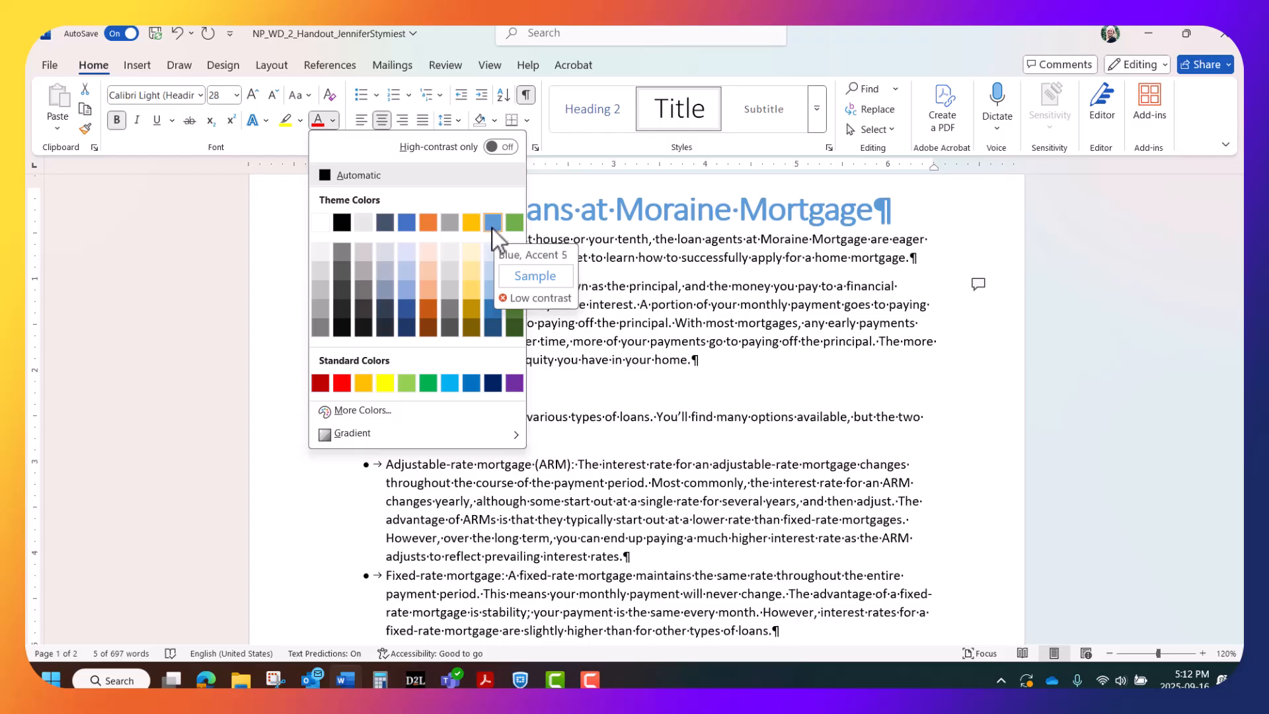
{"action": "left_click", "coordinate": [491, 307]}
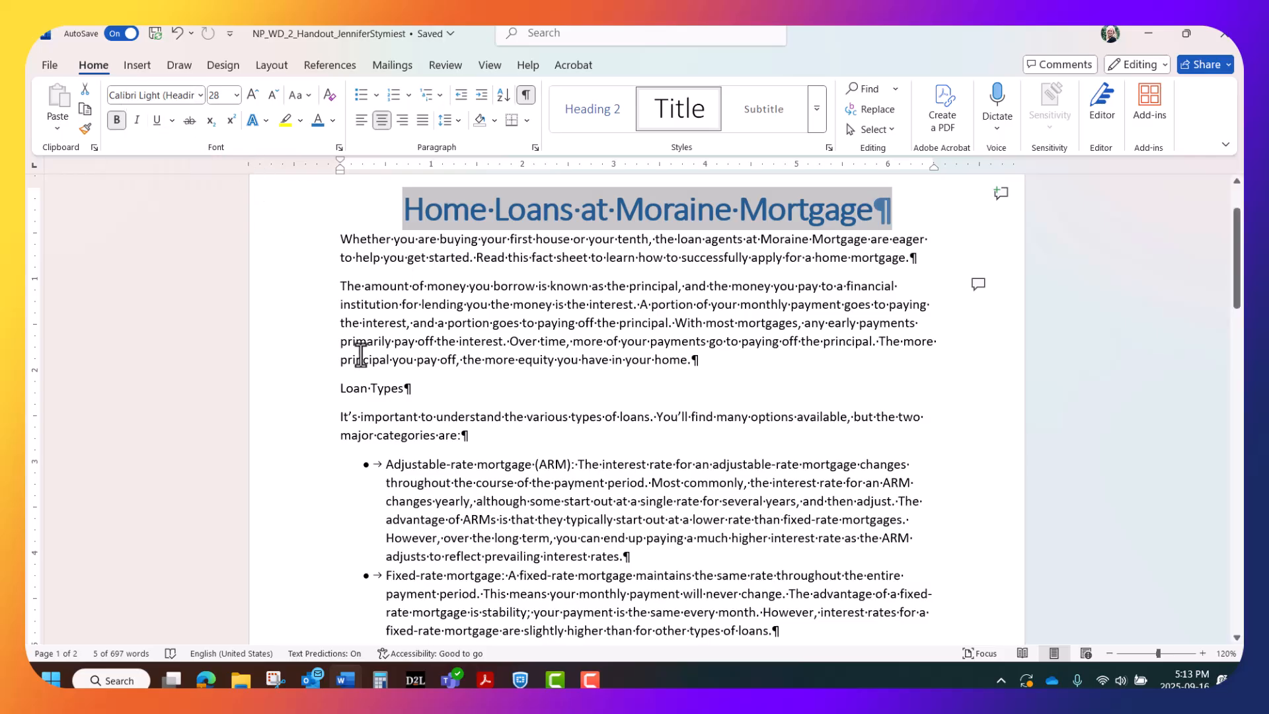
- Apply the Heading 1 style to the "Loan Types" and "Loan Applications" paragraphs
{"action": "left_click", "coordinate": [368, 388]}
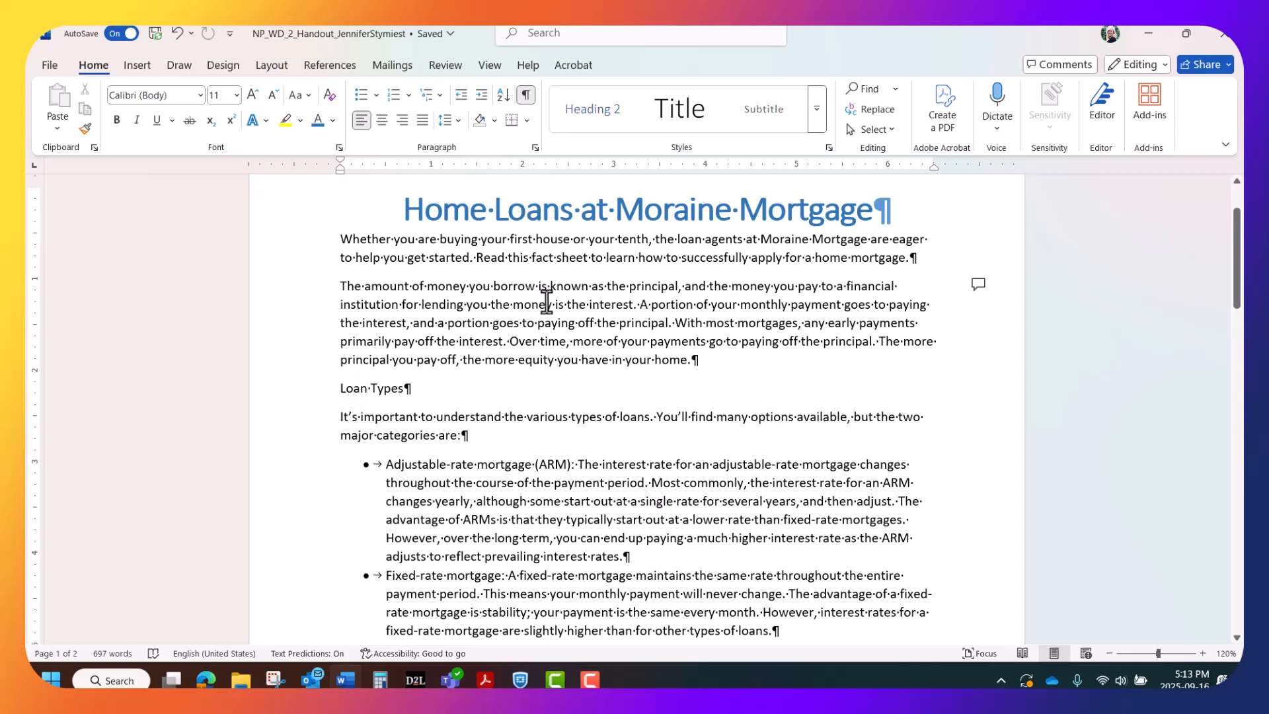
{"action": "left_click", "coordinate": [819, 117]}
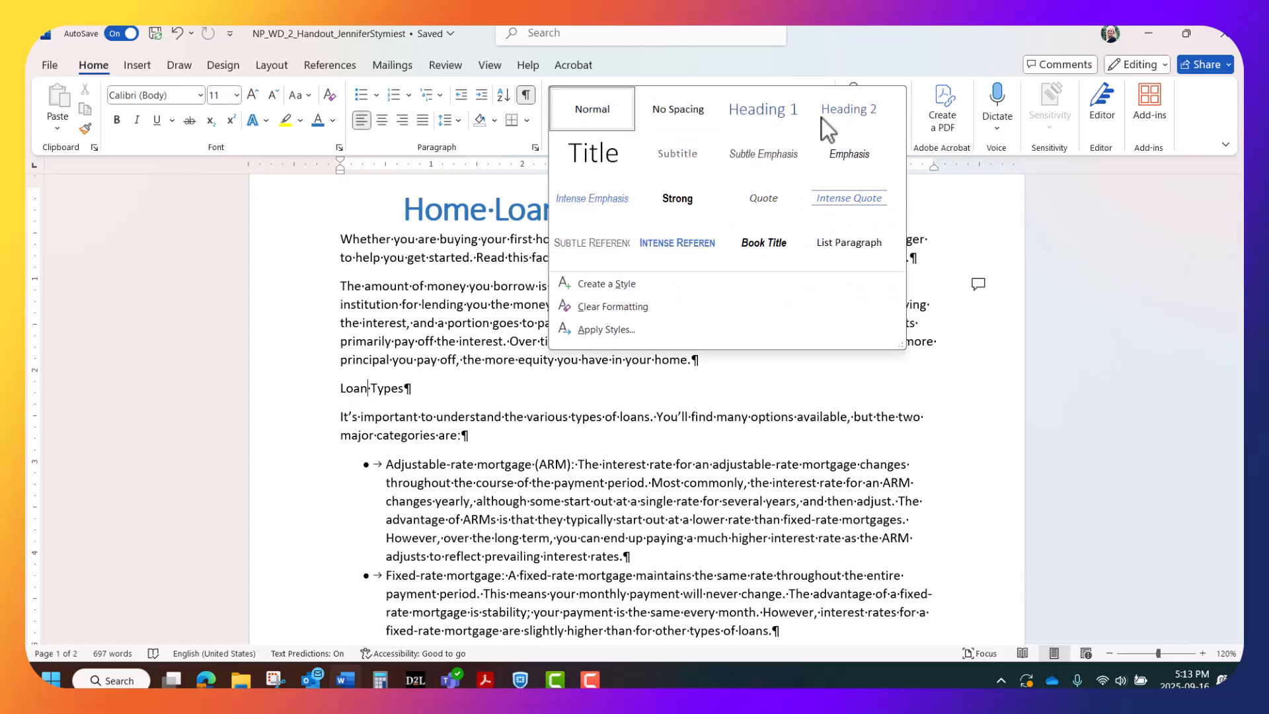
{"action": "left_click", "coordinate": [767, 109]}
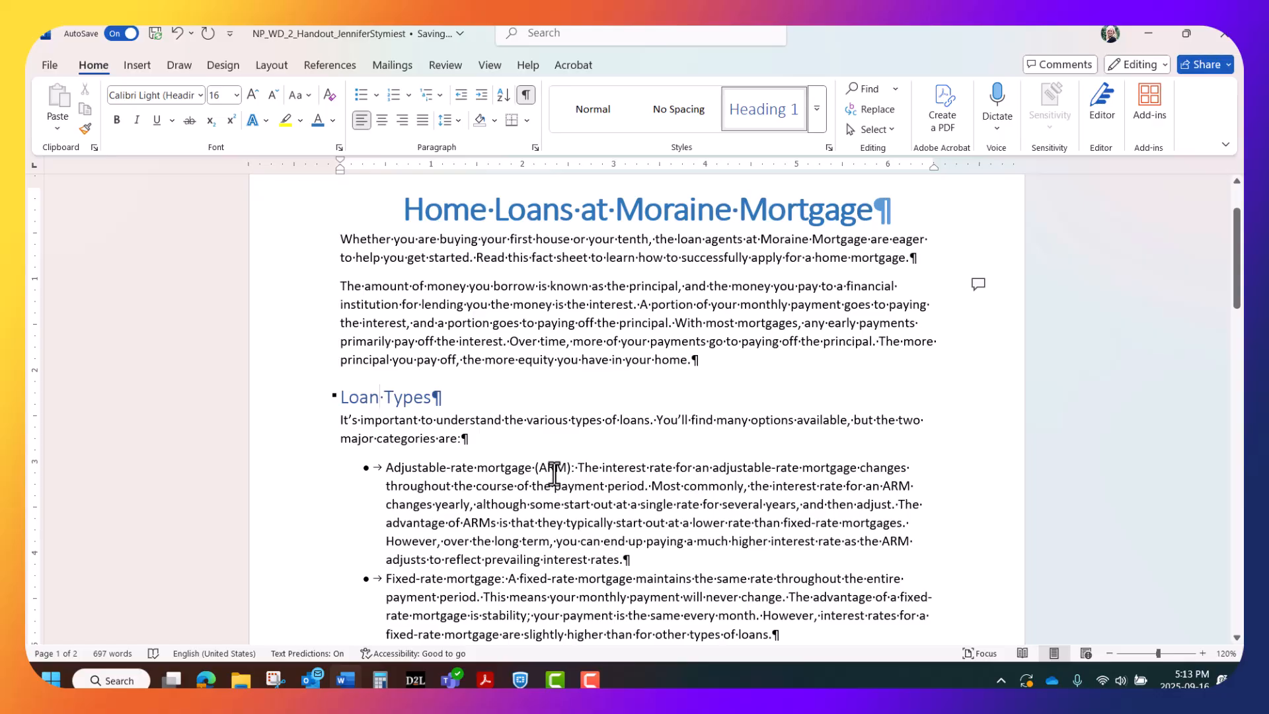
{"action": "scroll", "coordinate": [557, 462], "scroll_direction": "down", "scroll_amount": 1}
{"action": "scroll", "coordinate": [558, 462], "scroll_direction": "down", "scroll_amount": 8}
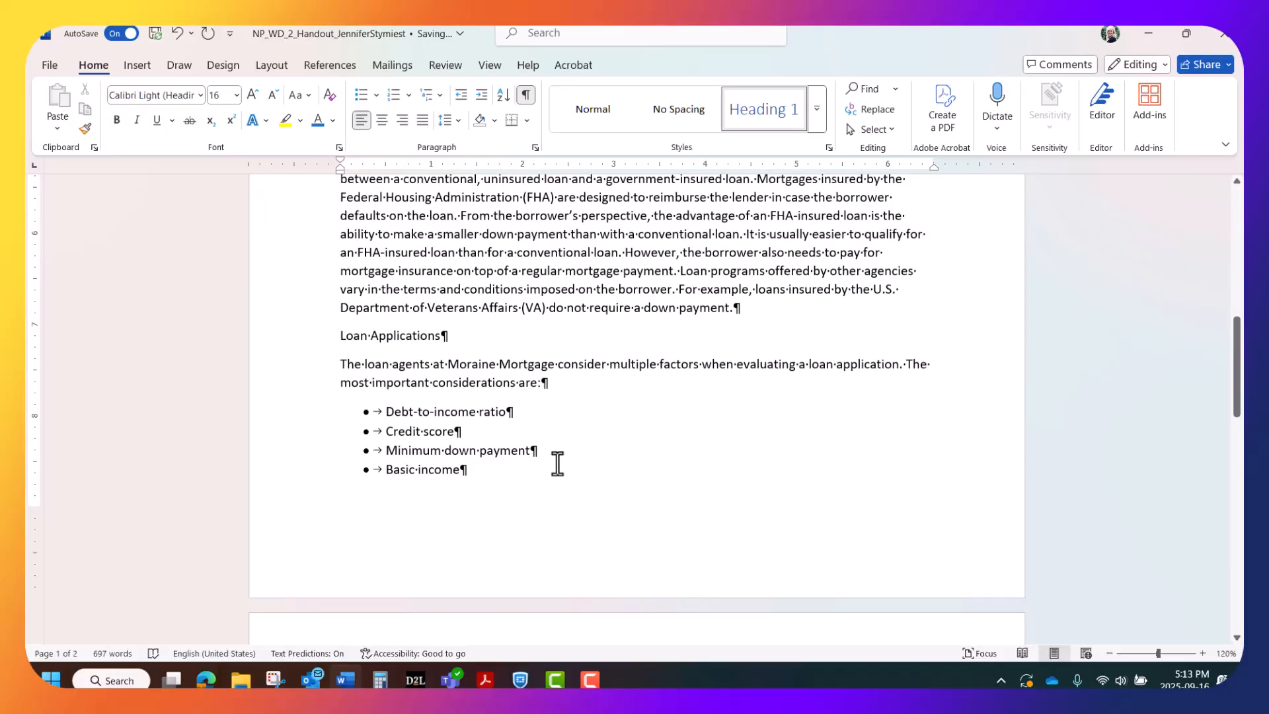
{"action": "left_click", "coordinate": [365, 336]}
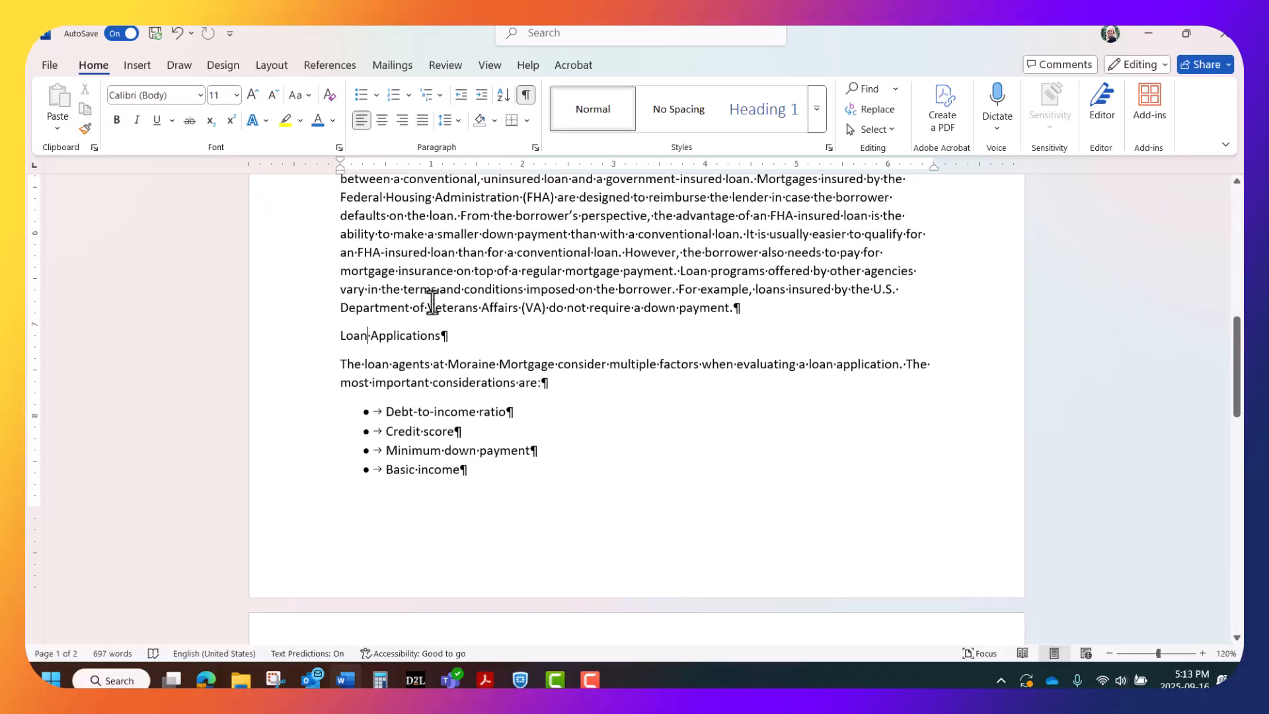
{"action": "left_click", "coordinate": [776, 113]}
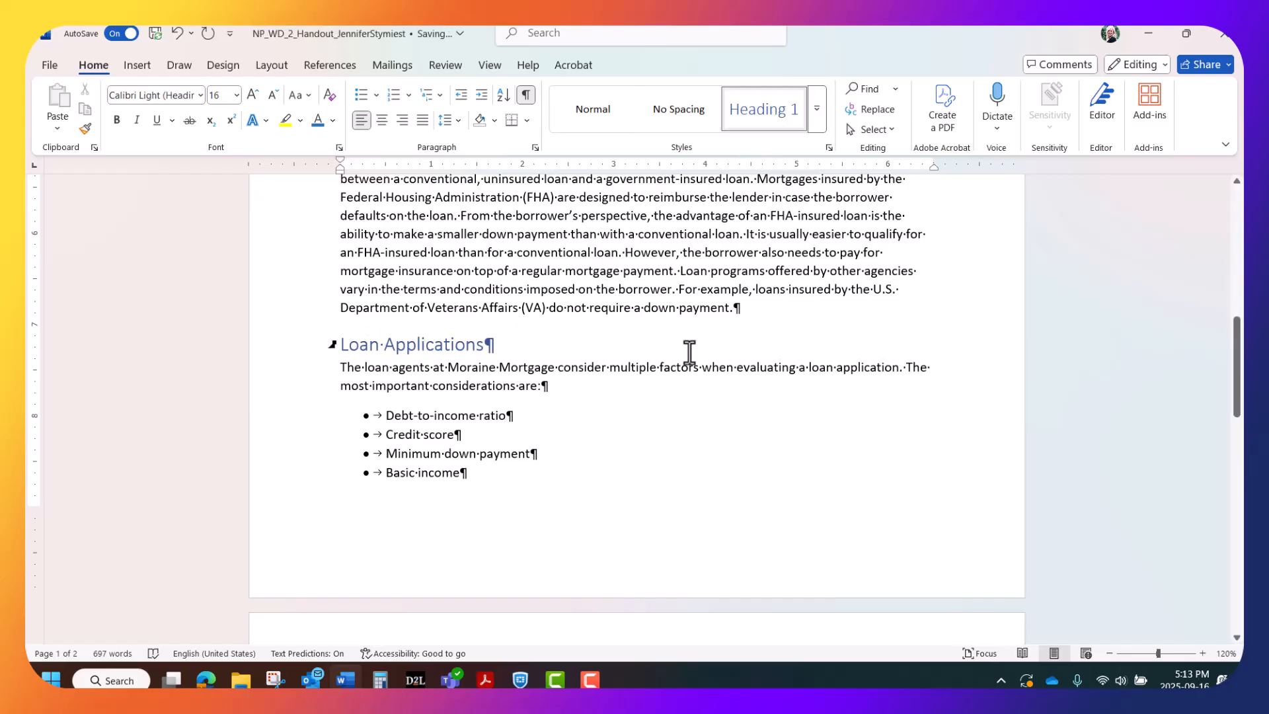
- Format the "Step-by-Step Process" and "Now's the Time" paragraphs on the second page with the Heading 1 style
{"action": "scroll", "coordinate": [660, 396], "scroll_direction": "down", "scroll_amount": 8}
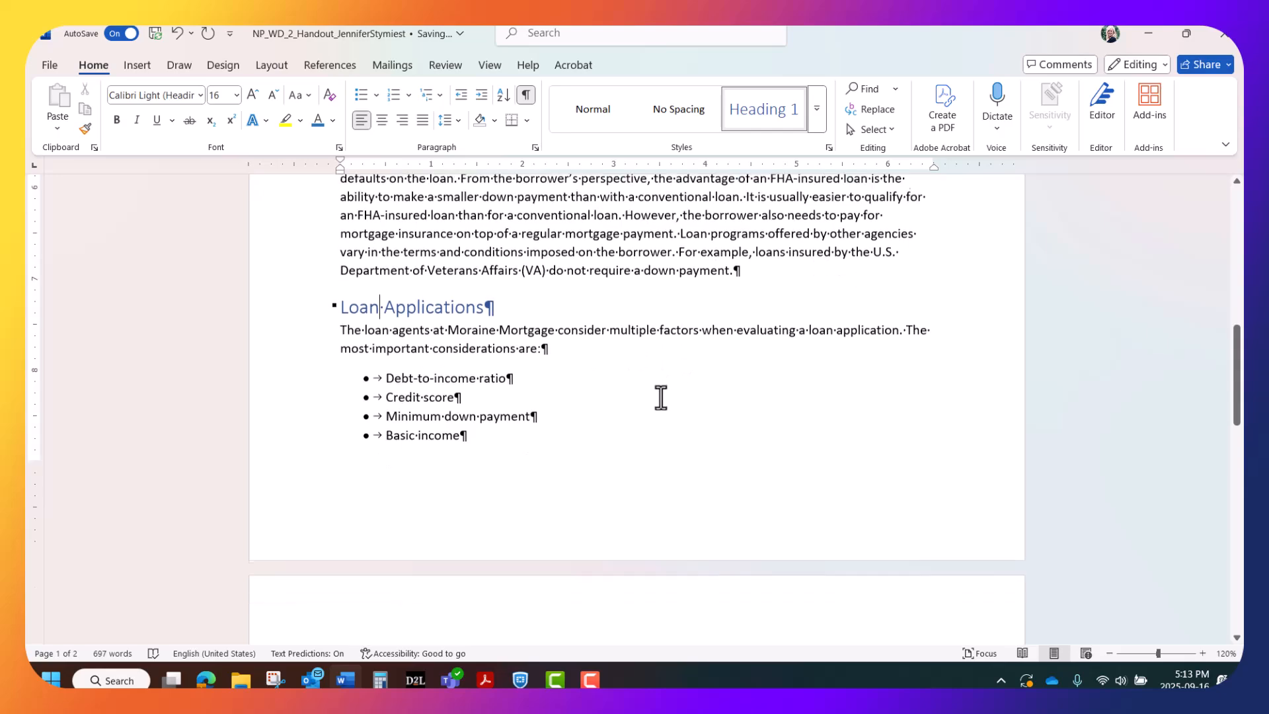
{"action": "scroll", "coordinate": [661, 397], "scroll_direction": "down", "scroll_amount": 10}
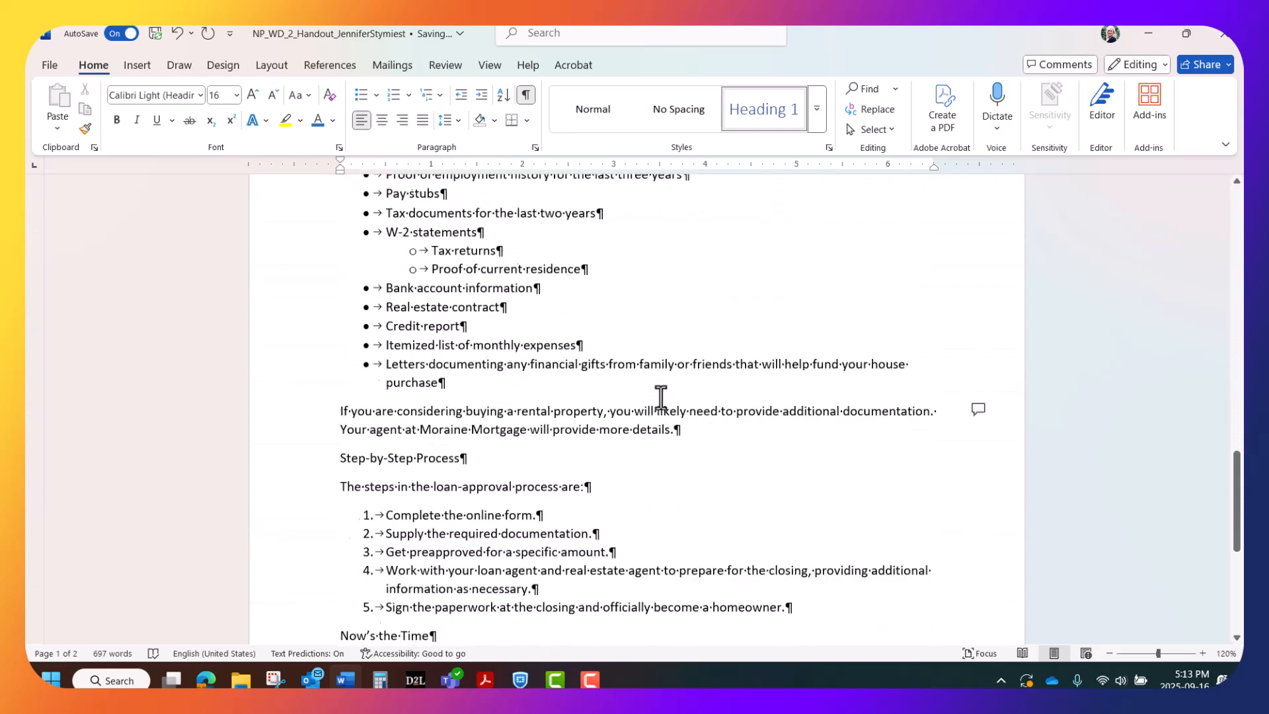
{"action": "left_click", "coordinate": [399, 328]}
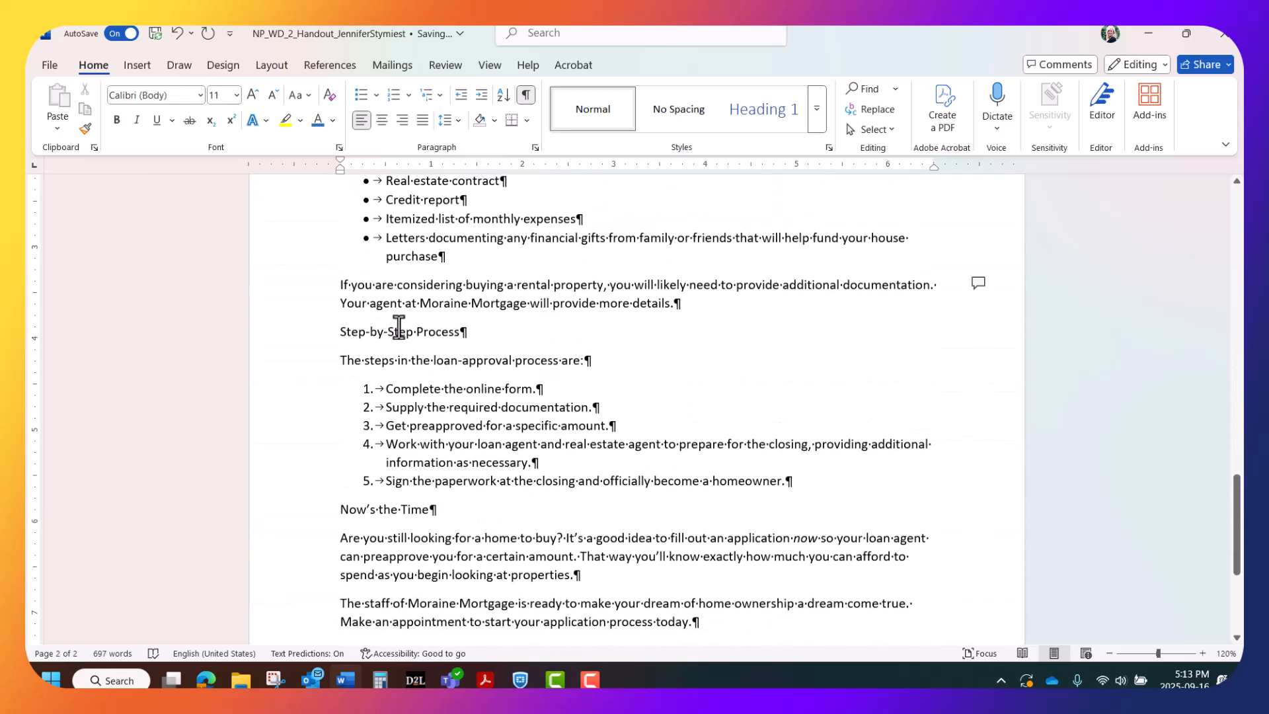
{"action": "left_click", "coordinate": [770, 117]}
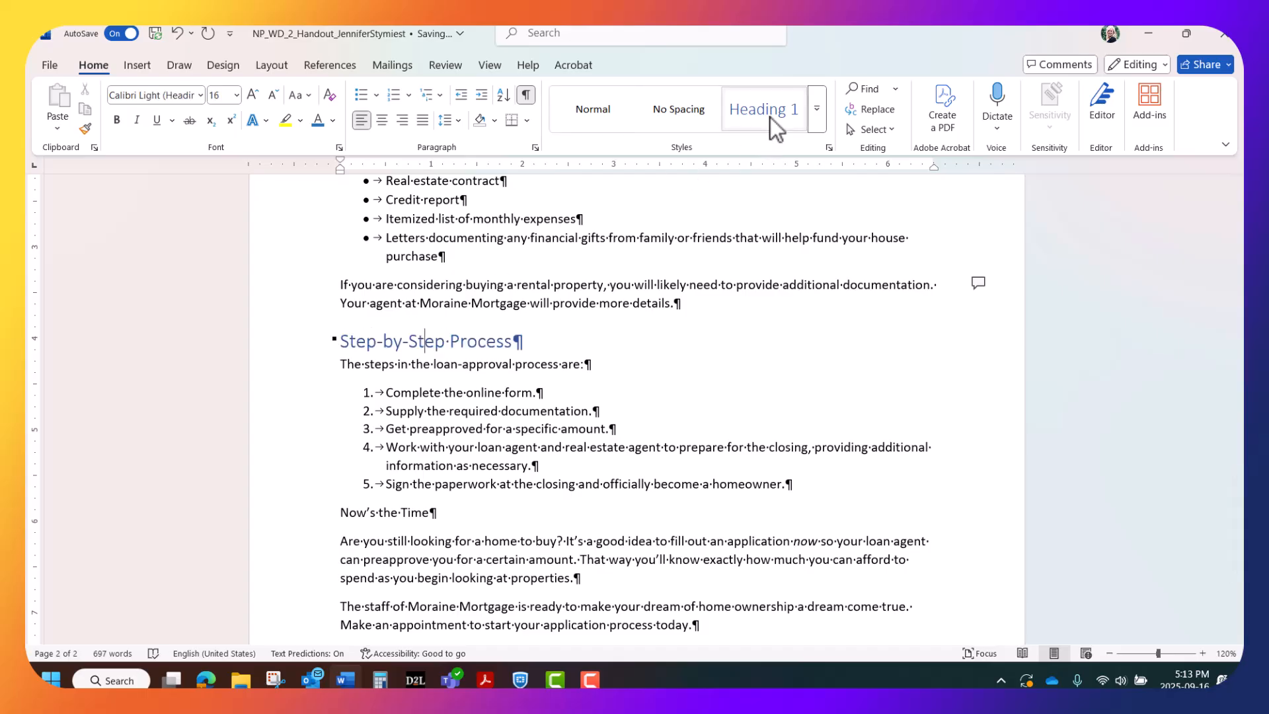
{"action": "left_click", "coordinate": [379, 515]}
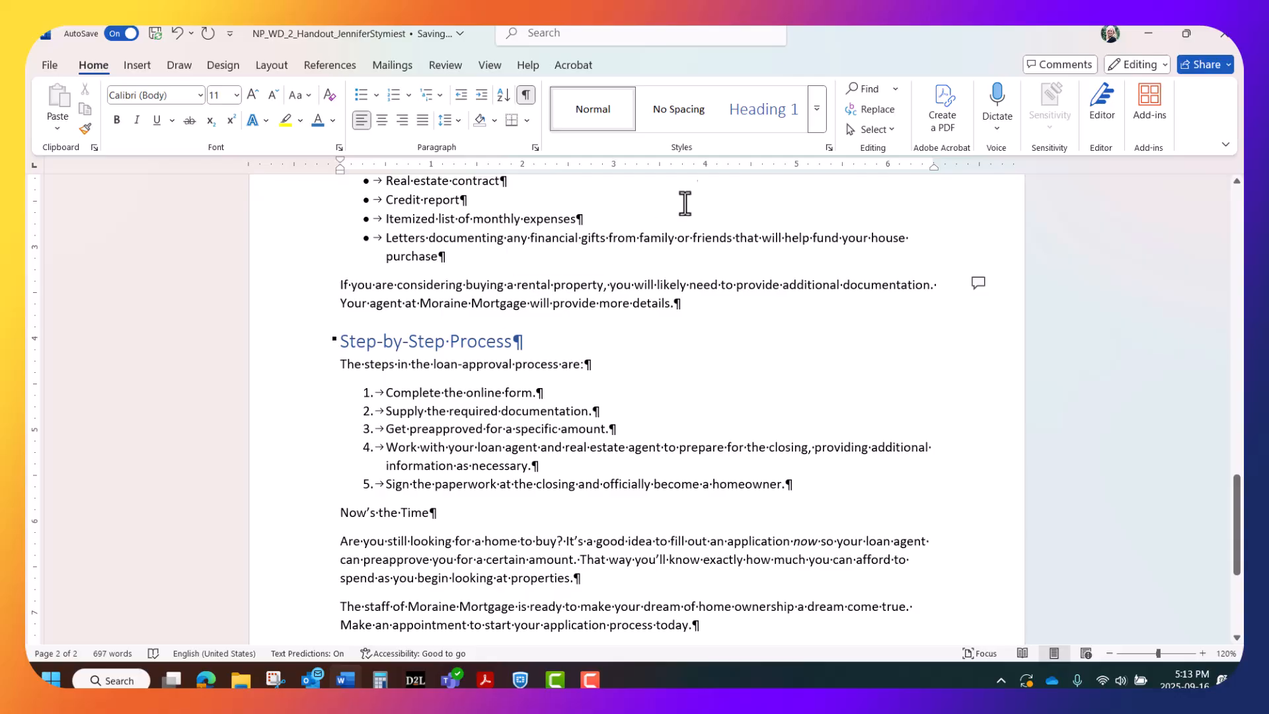
{"action": "left_click", "coordinate": [761, 122]}
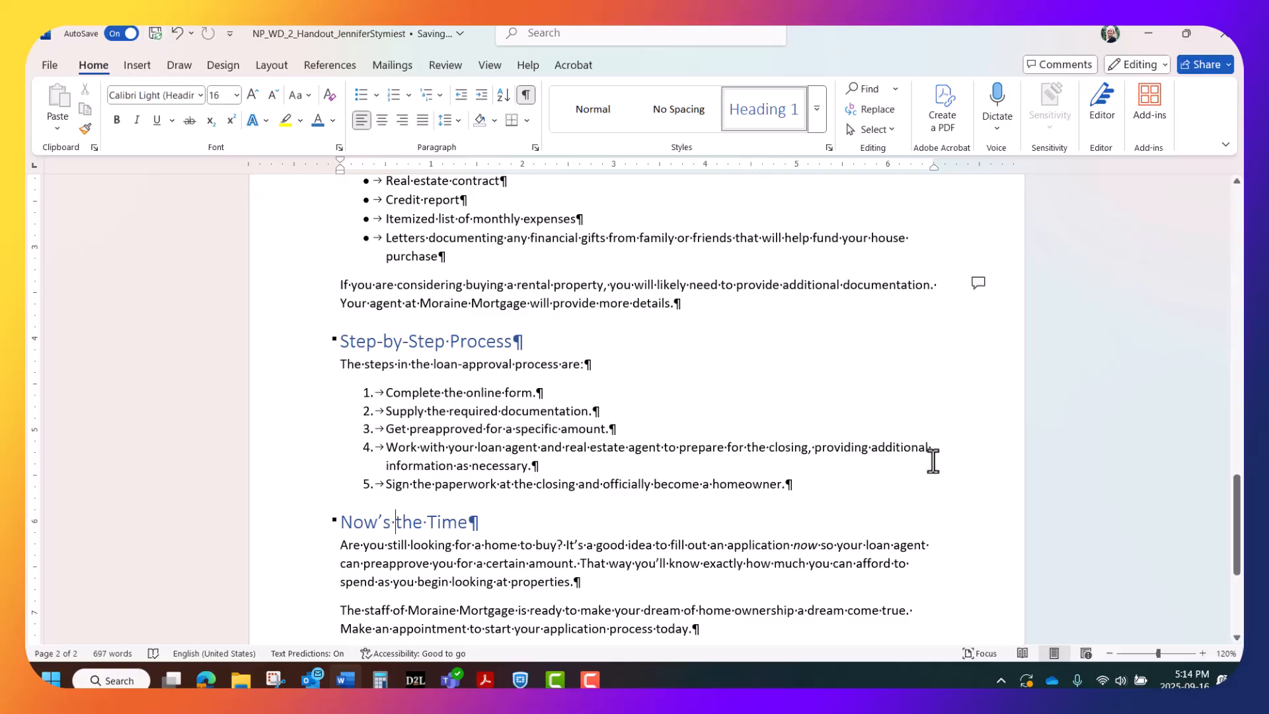
- Zoom the document out to 70% to review the title and headings across both pages
{"action": "left_click", "coordinate": [1110, 653]}
{"action": "left_click", "coordinate": [1110, 653]}
{"action": "left_click", "coordinate": [1110, 653]}
{"action": "left_click", "coordinate": [1110, 653]}
{"action": "left_click", "coordinate": [1109, 653]}
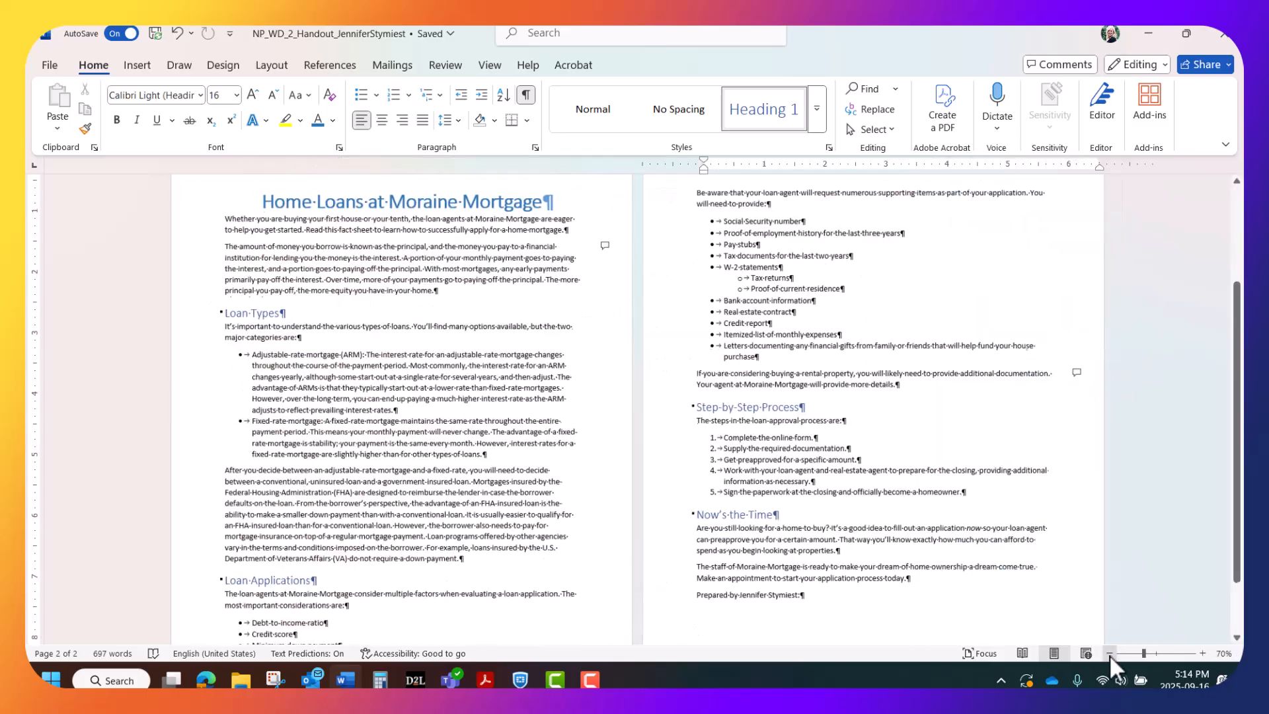